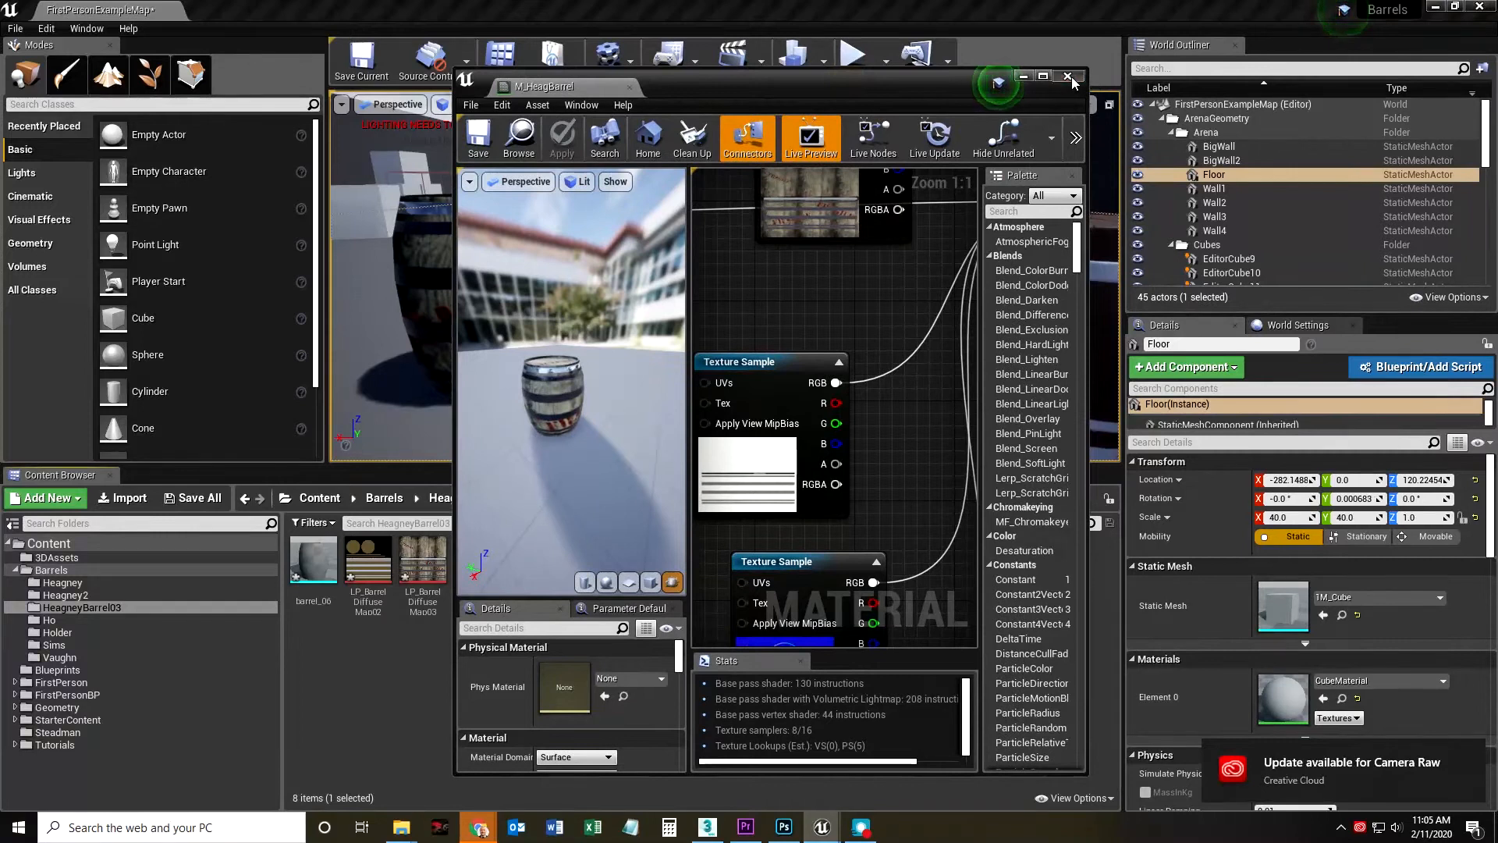
# Select the weathered barrel barrel_06 in the level and enable Simulate Physics for it.
pyautogui.moveTo(574, 306); pyautogui.dragTo(628, 295)
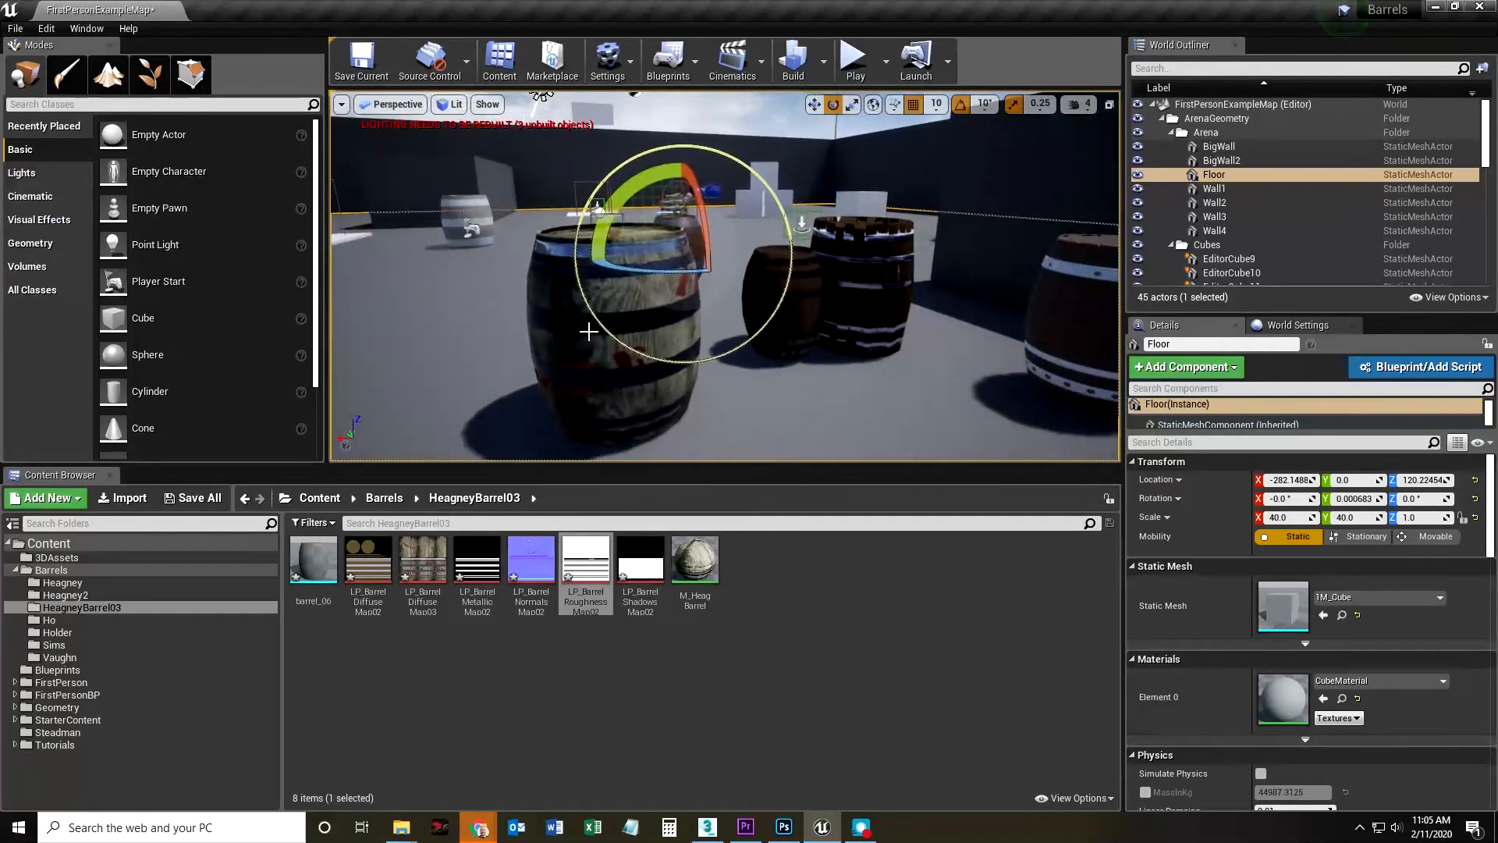
pyautogui.click(586, 332)
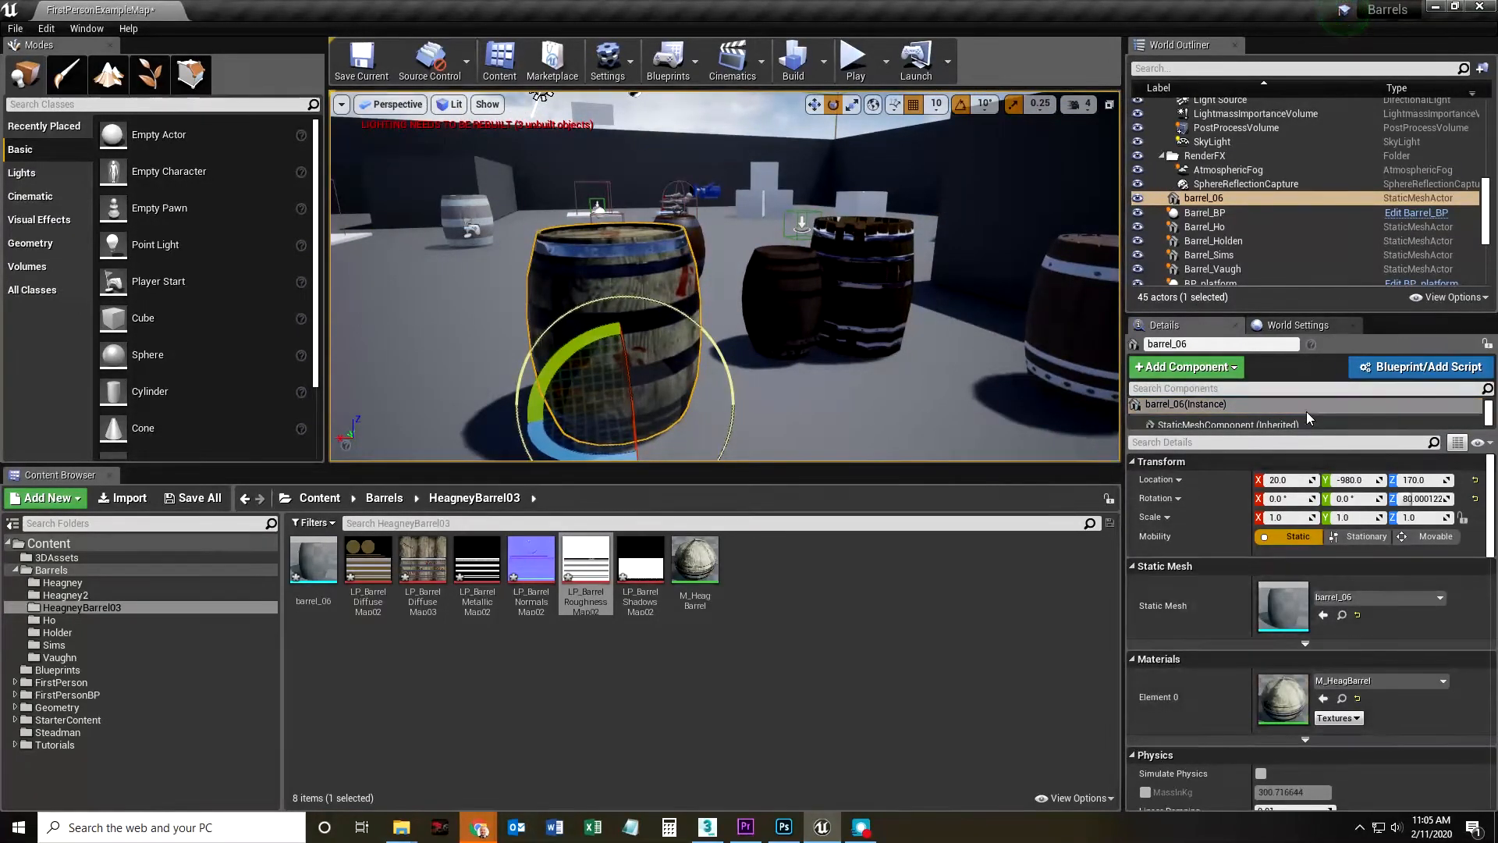
pyautogui.moveTo(1199, 314); pyautogui.dragTo(1201, 195)
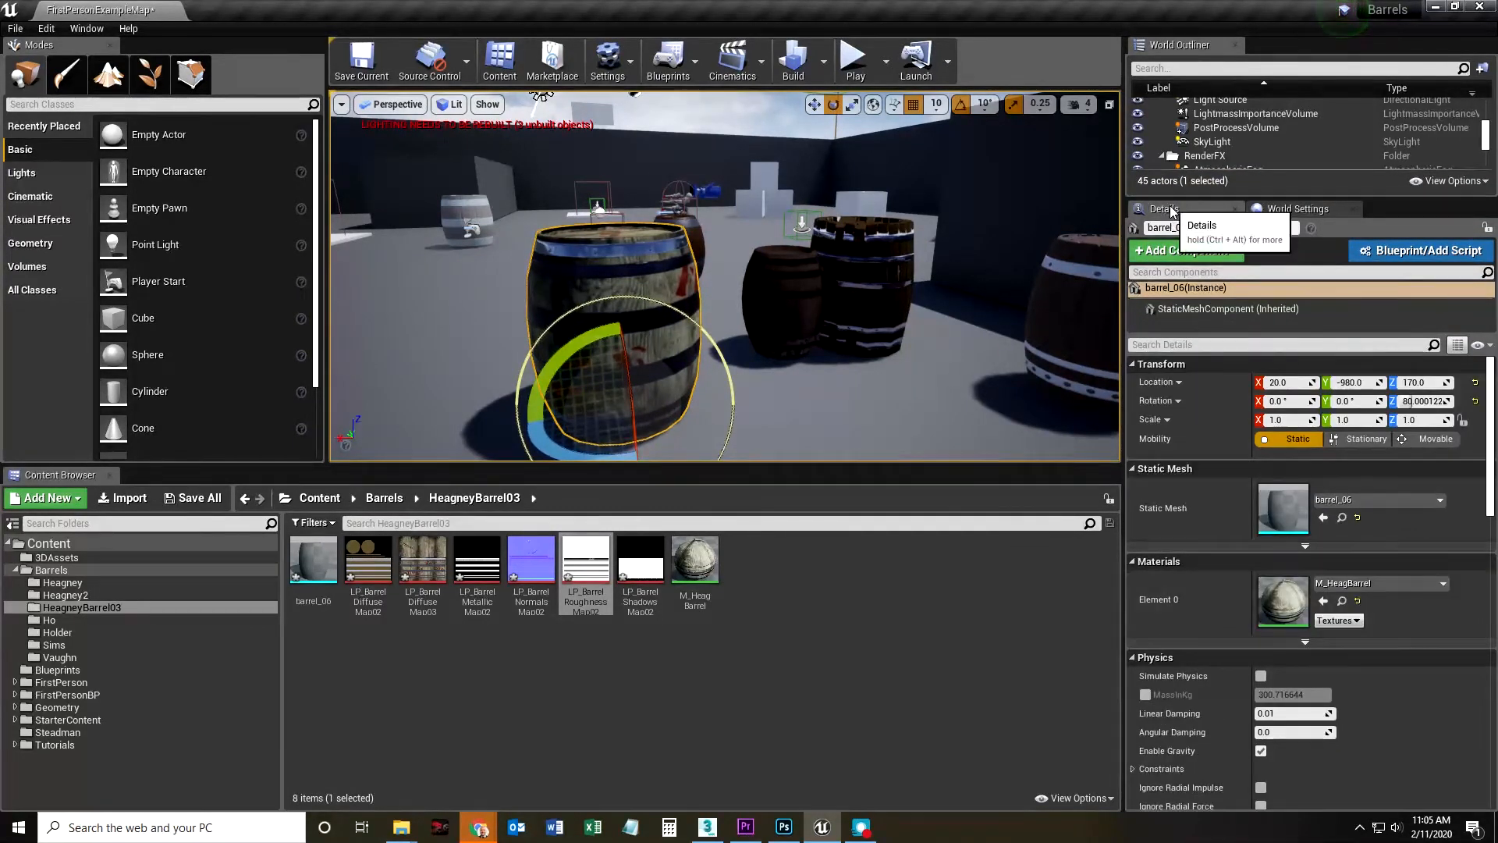
pyautogui.scroll(-2, 1205, 719)
pyautogui.scroll(2, 1205, 719)
pyautogui.scroll(-2, 1205, 720)
pyautogui.click(1261, 602)
pyautogui.scroll(-2, 1216, 678)
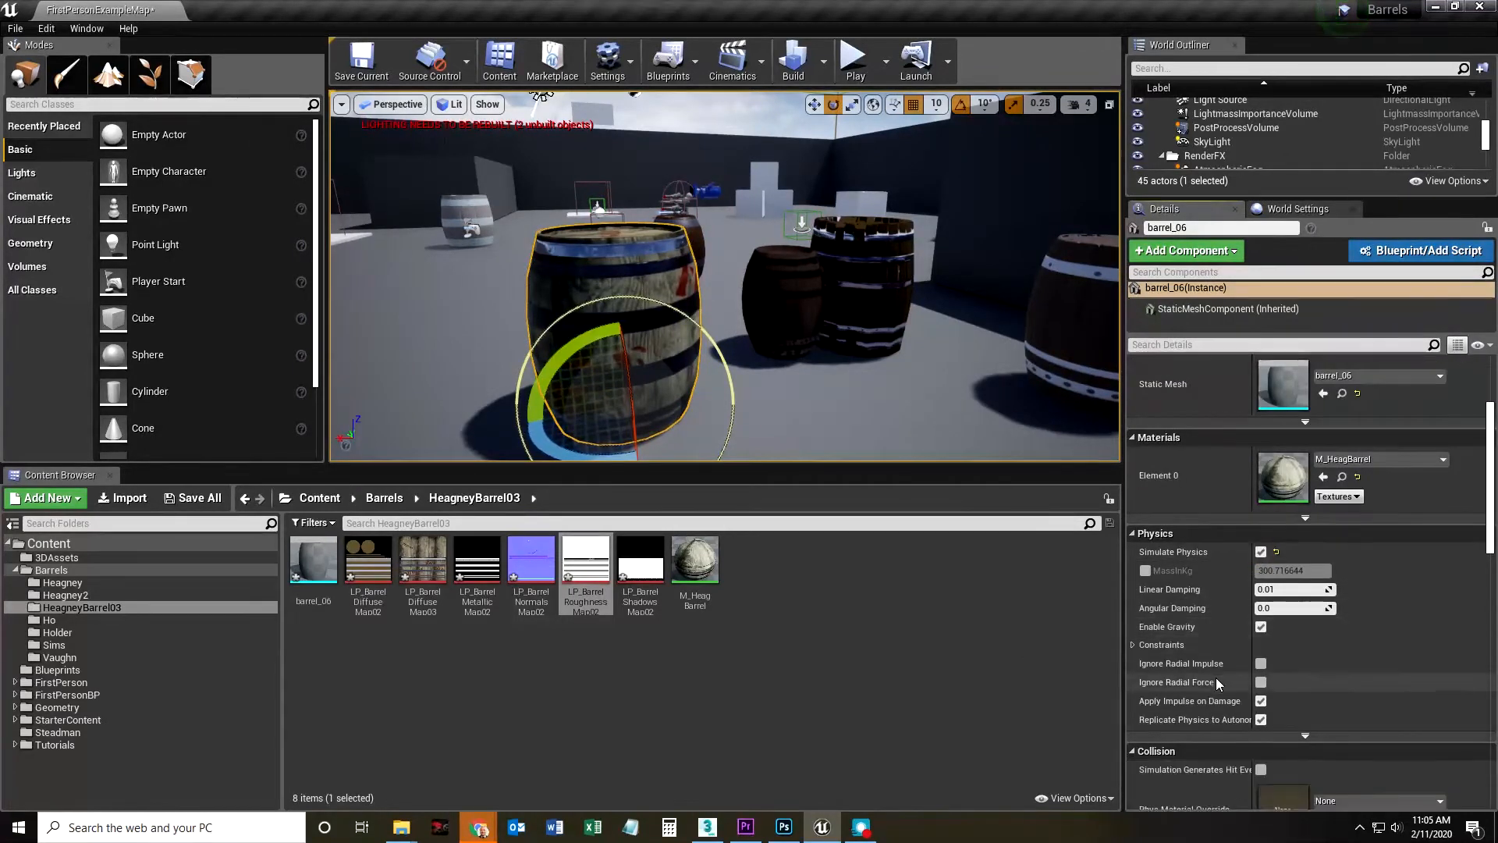
pyautogui.scroll(4, 1229, 647)
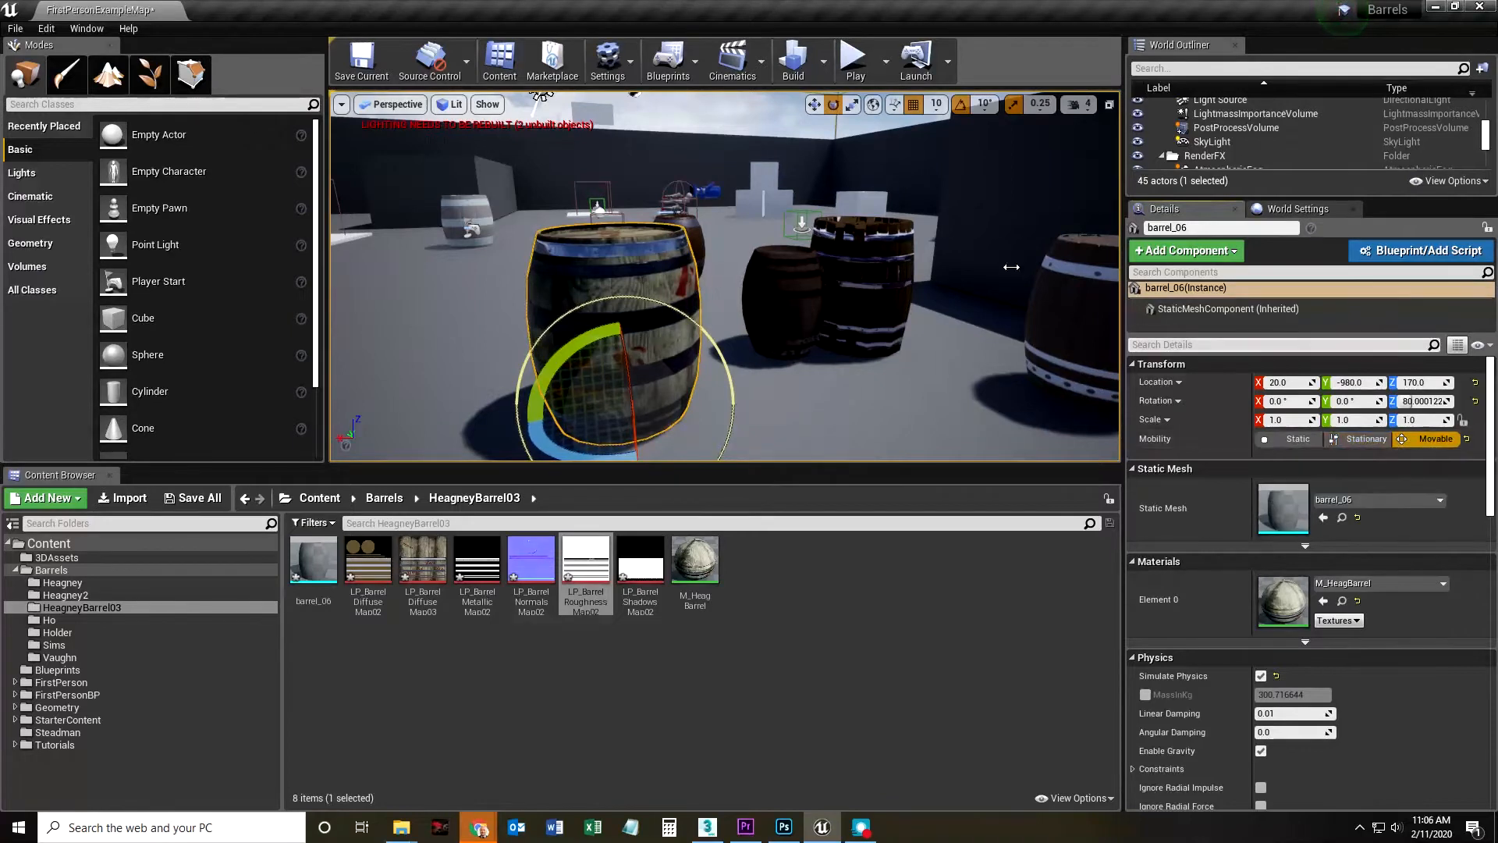
# Play-test the level, shoot the weathered barrel to move it around, inspect its surface from several sides, and end the session.
pyautogui.click(879, 58)
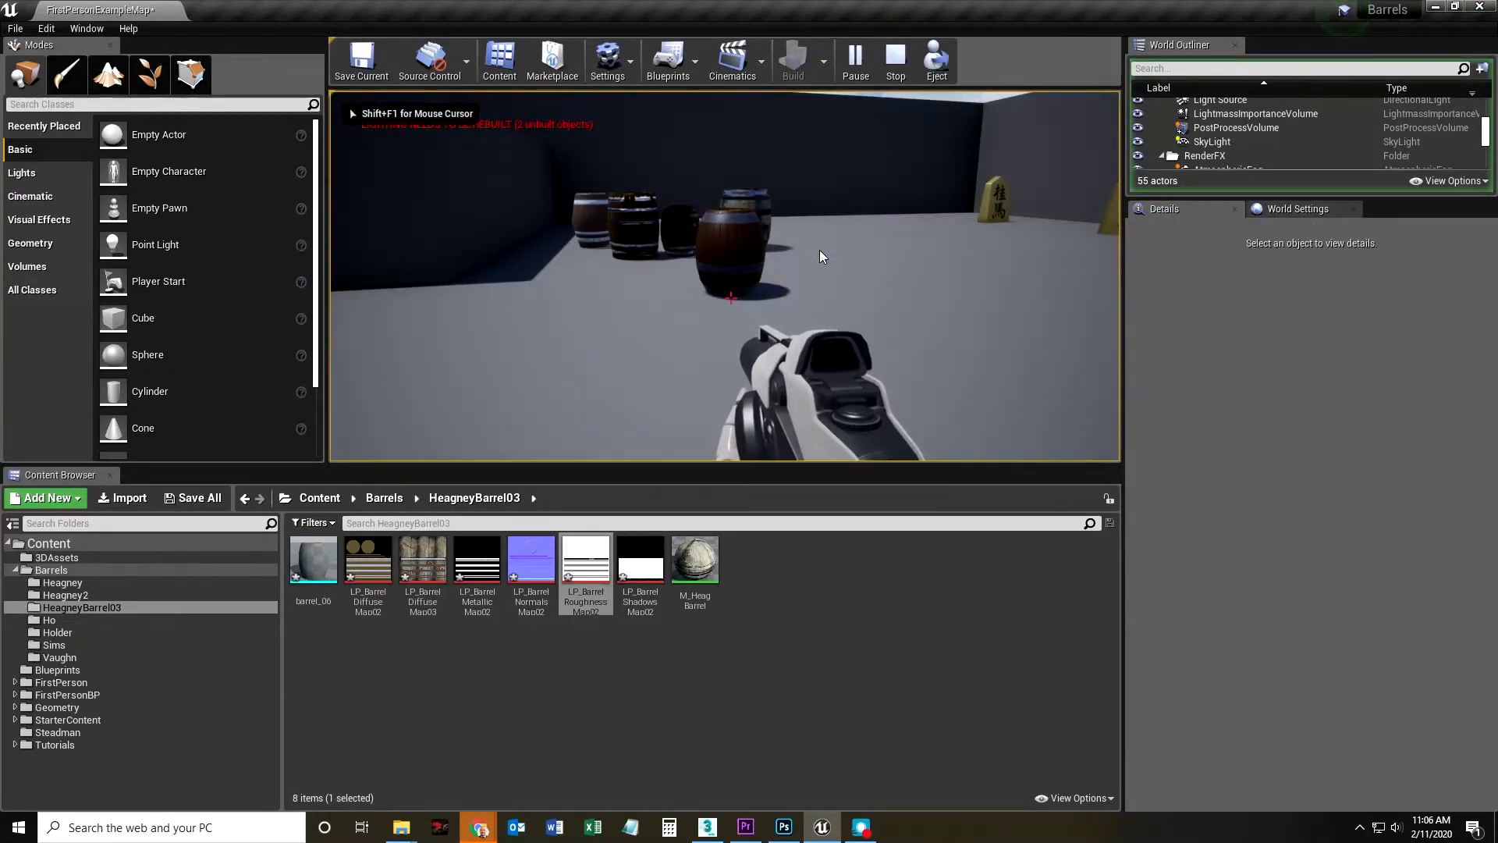
pyautogui.click(819, 257)
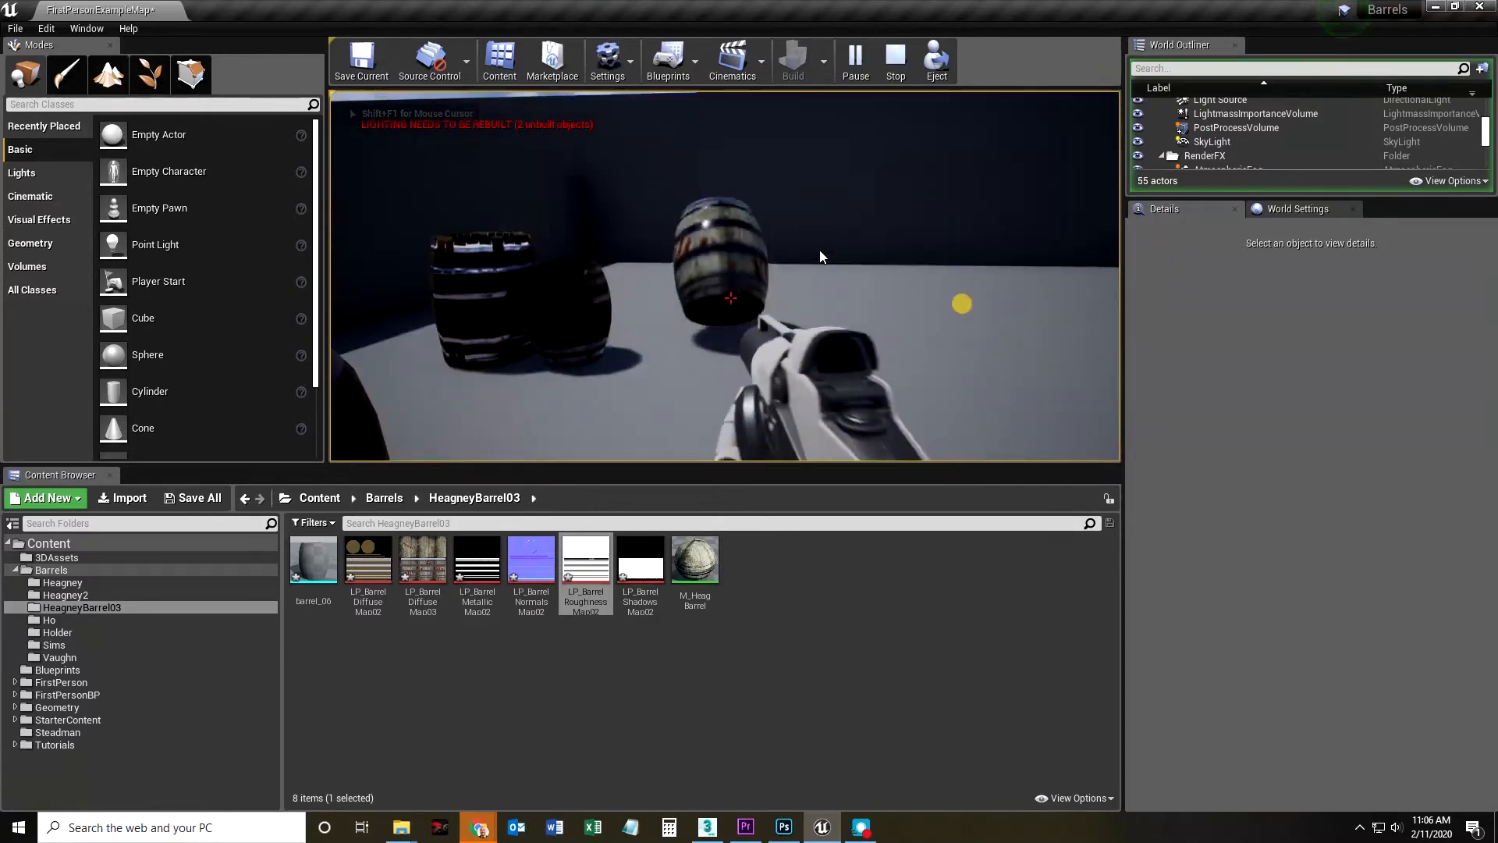
pyautogui.press('w')
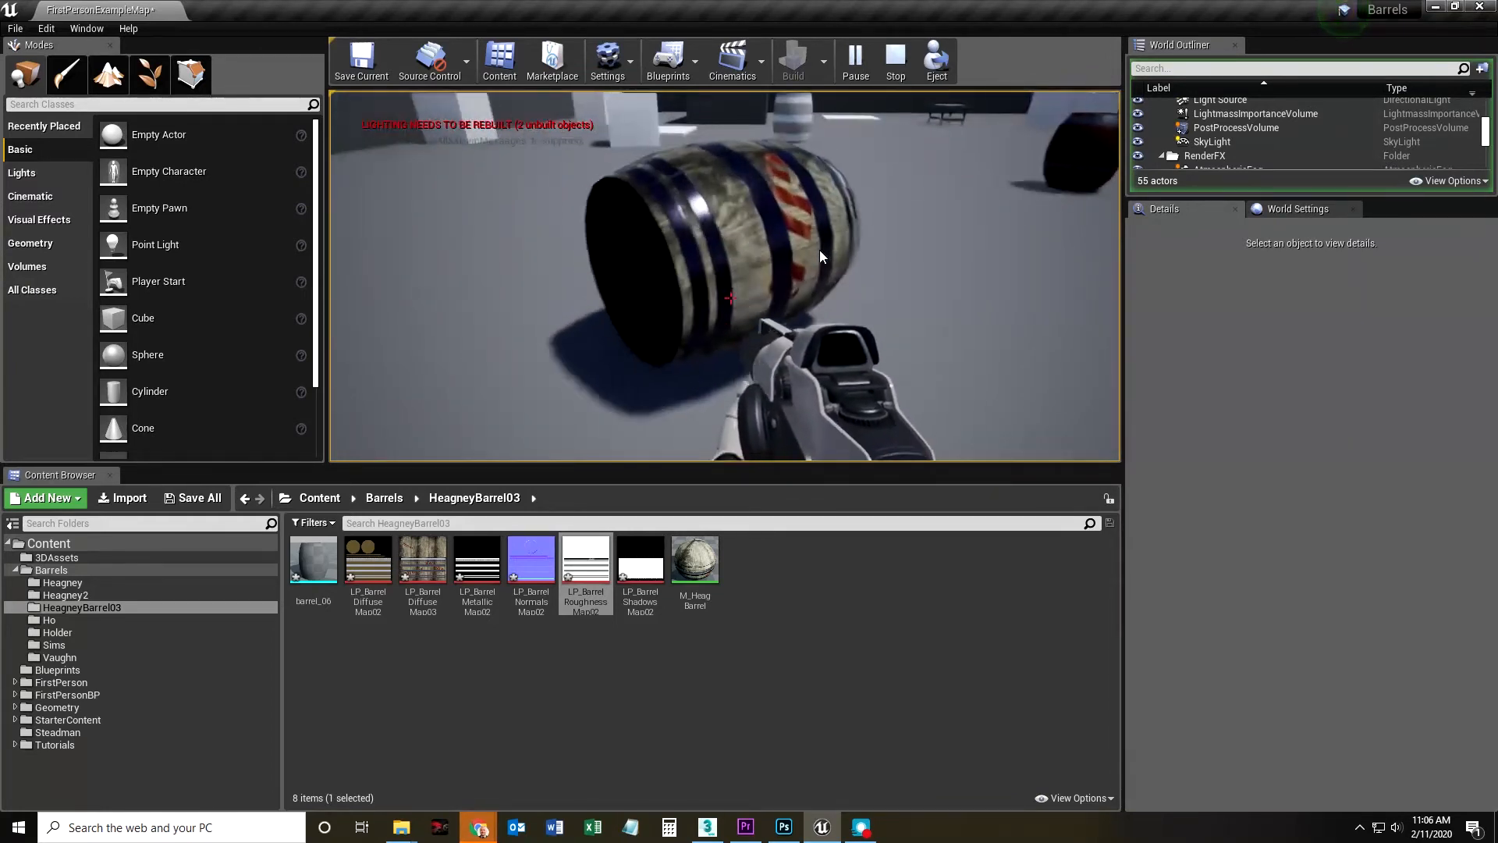
pyautogui.press('d')
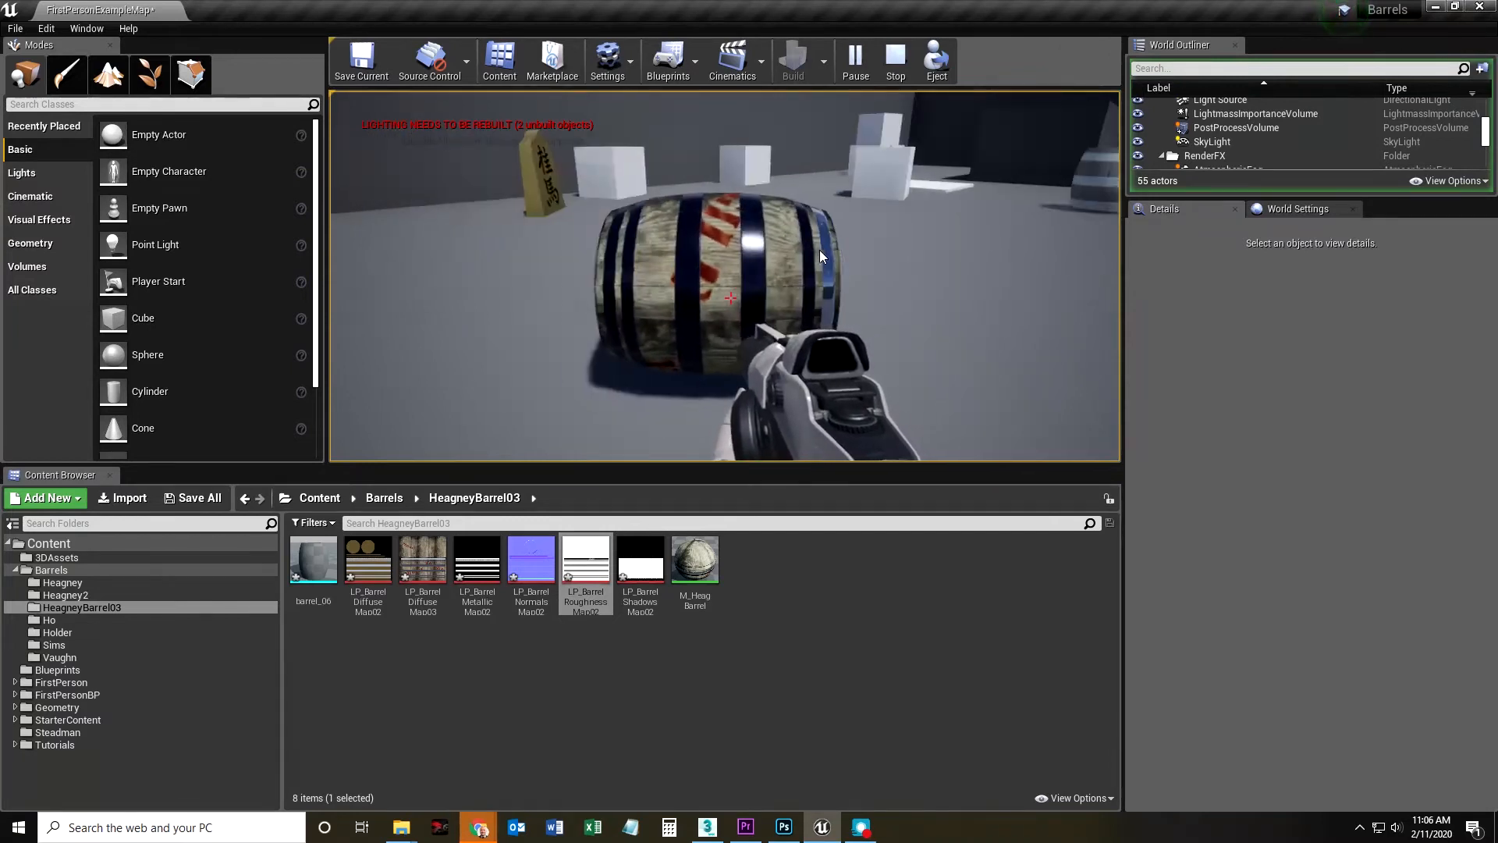
pyautogui.press('d')
pyautogui.press('w')
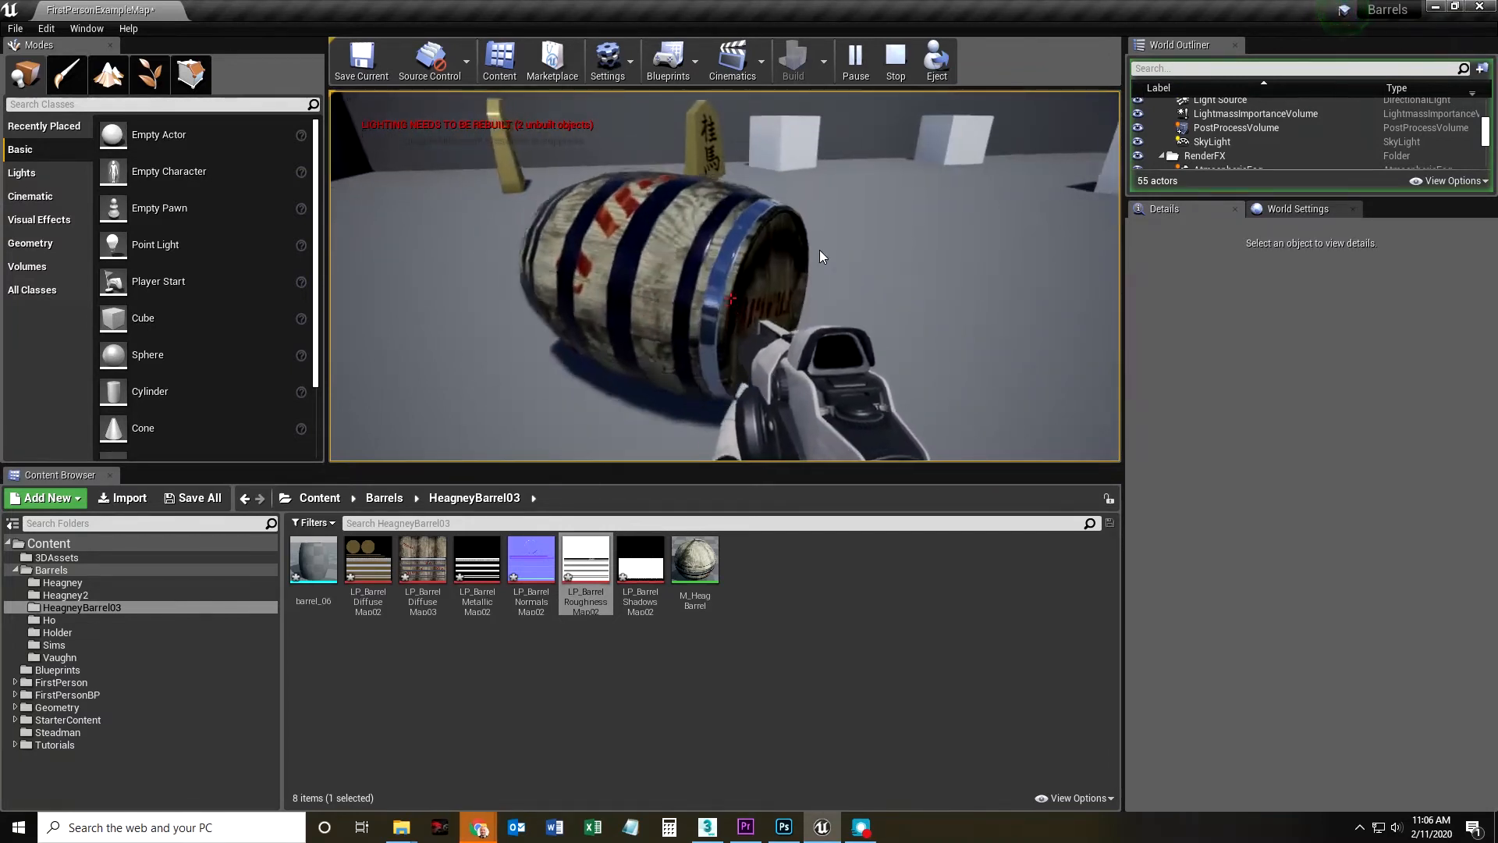
pyautogui.click(820, 250)
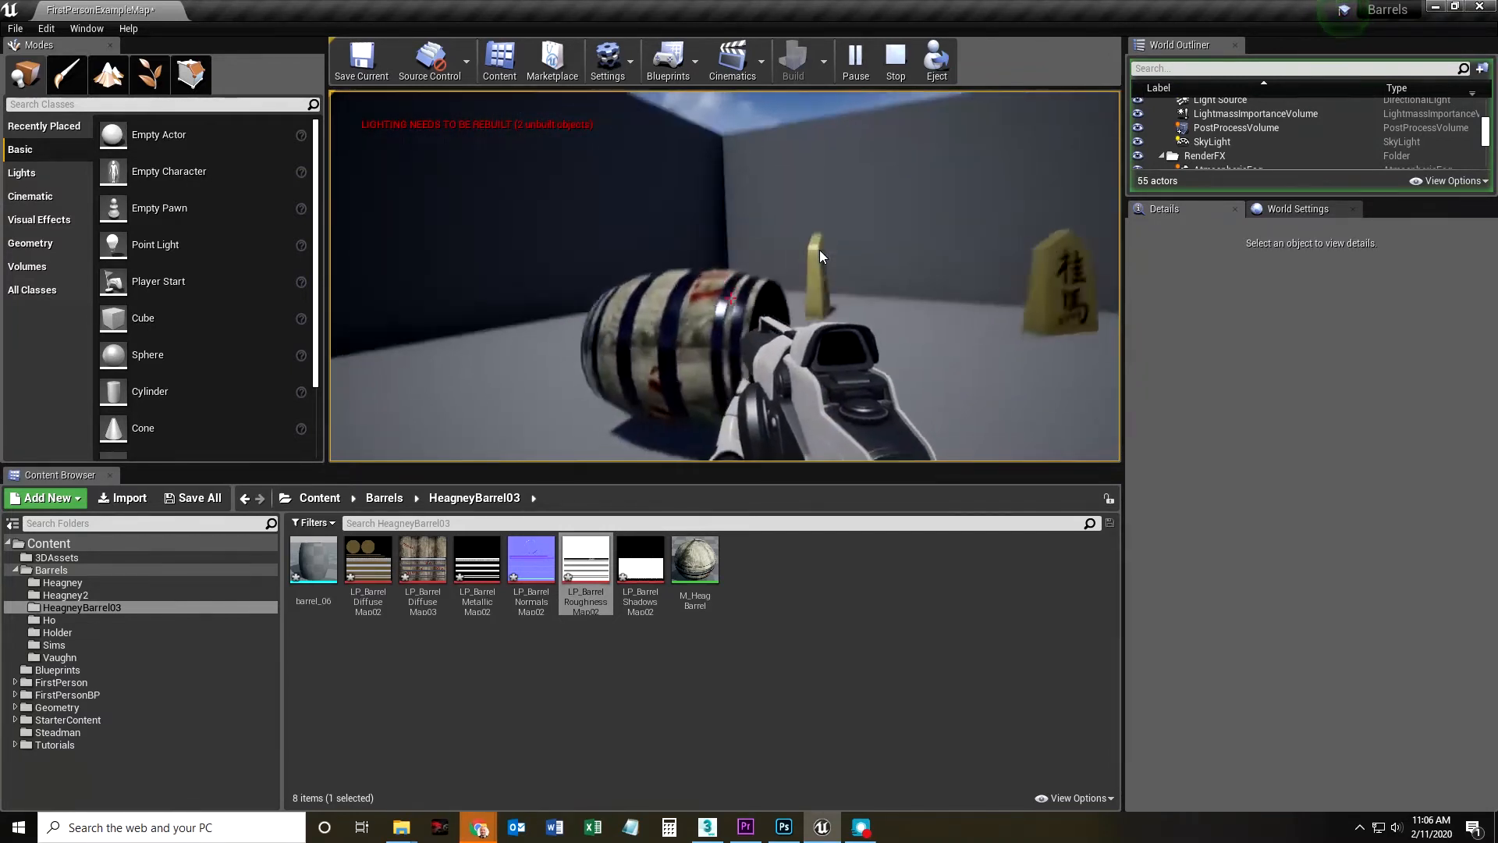
pyautogui.press('a')
pyautogui.press('w')
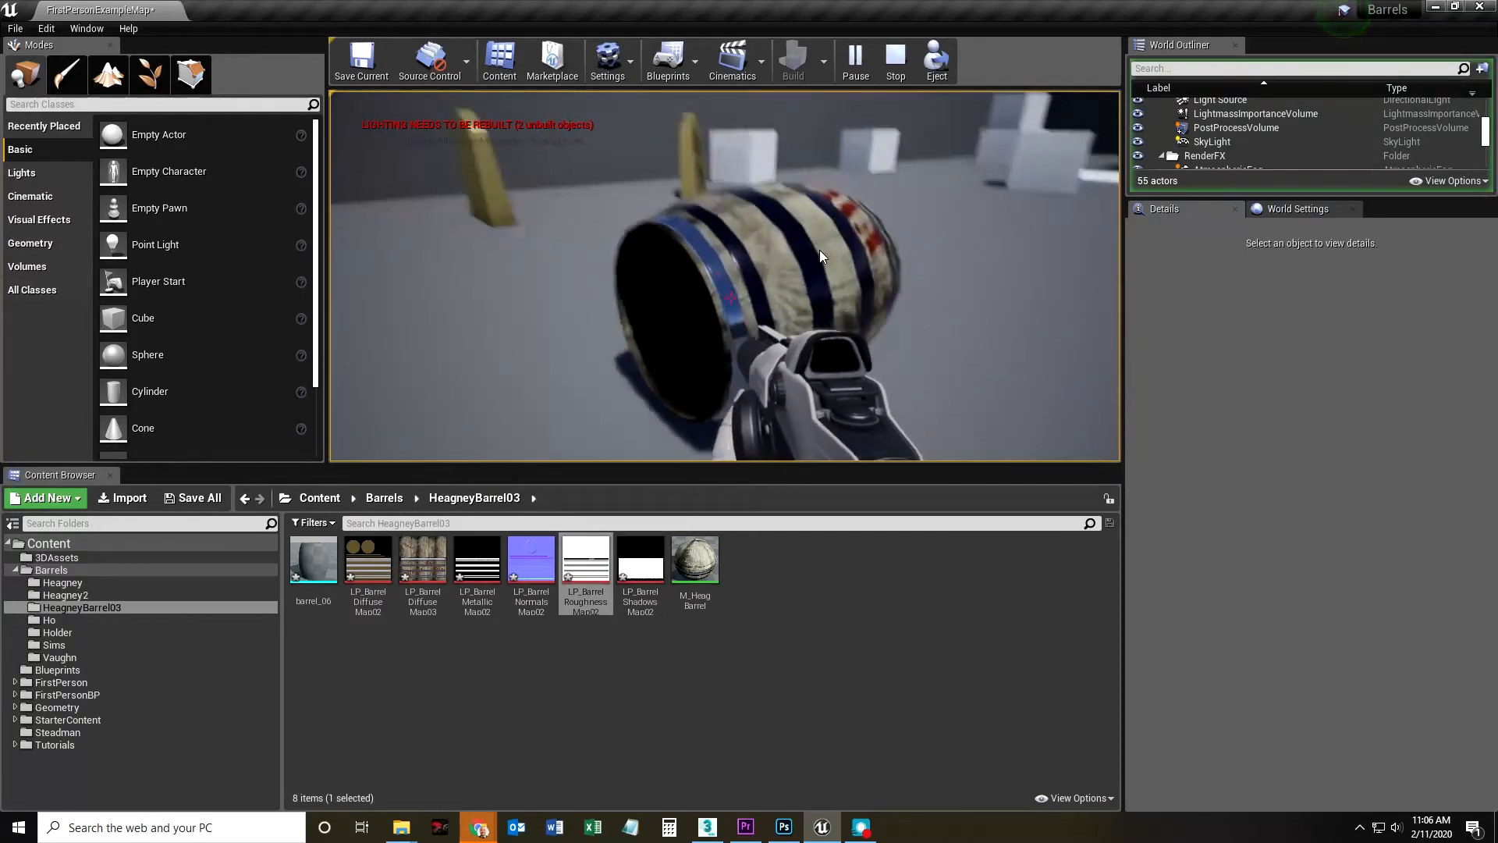
pyautogui.click(820, 250)
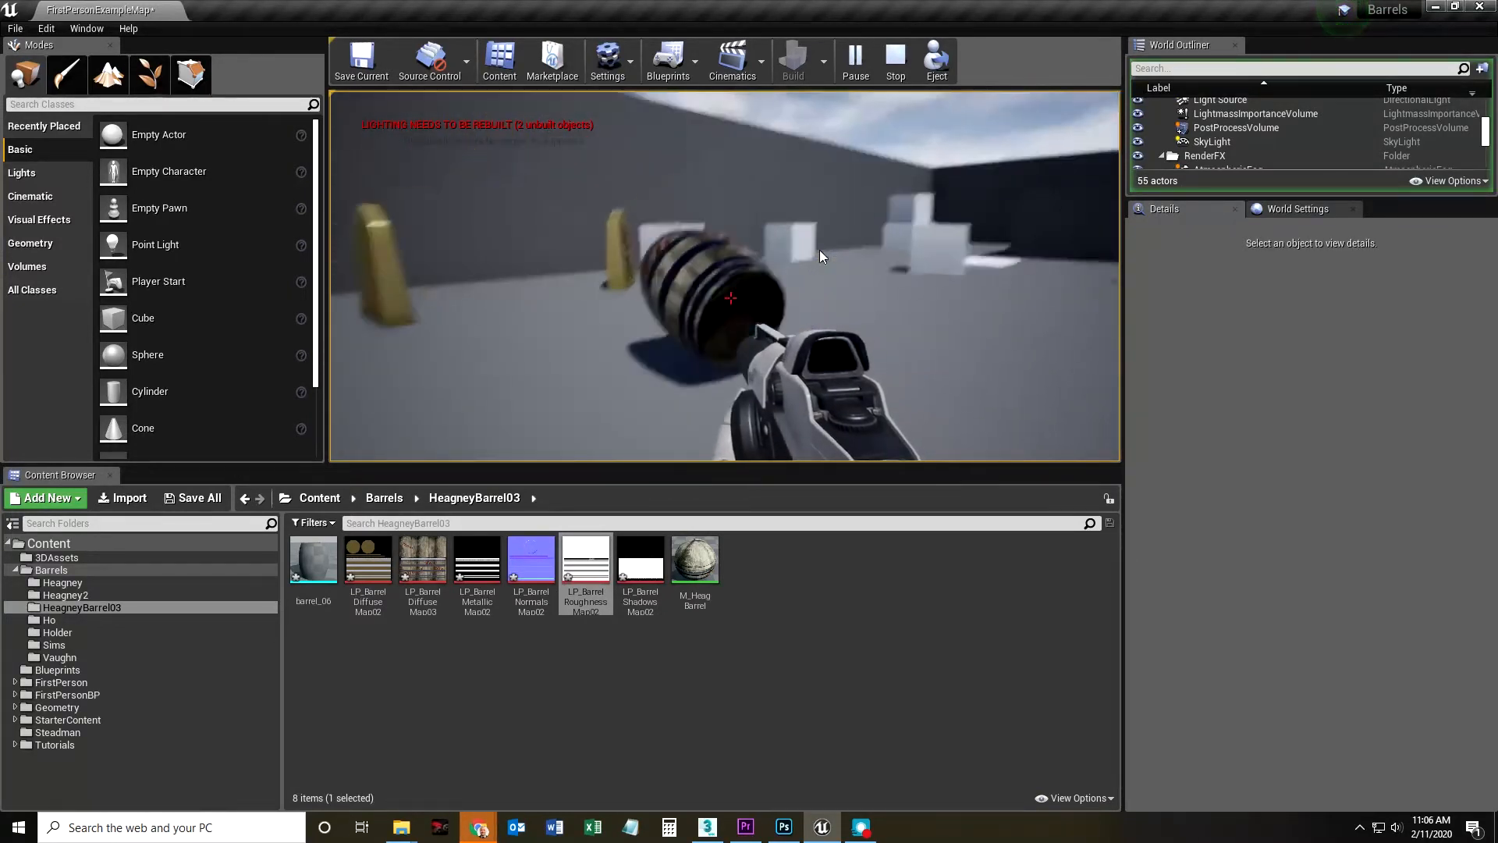
pyautogui.press('w')
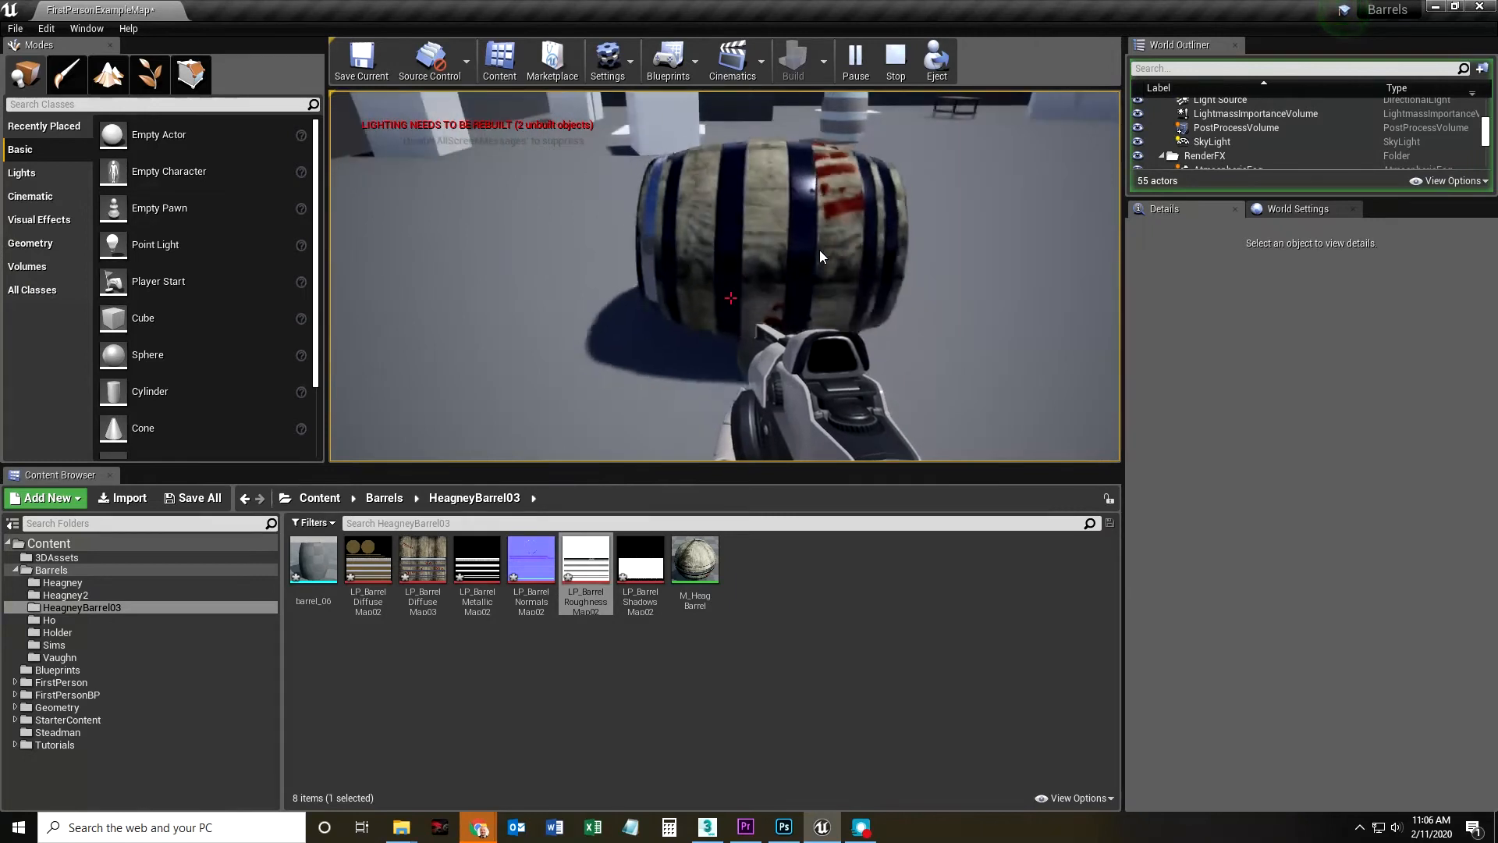
pyautogui.press('Escape')
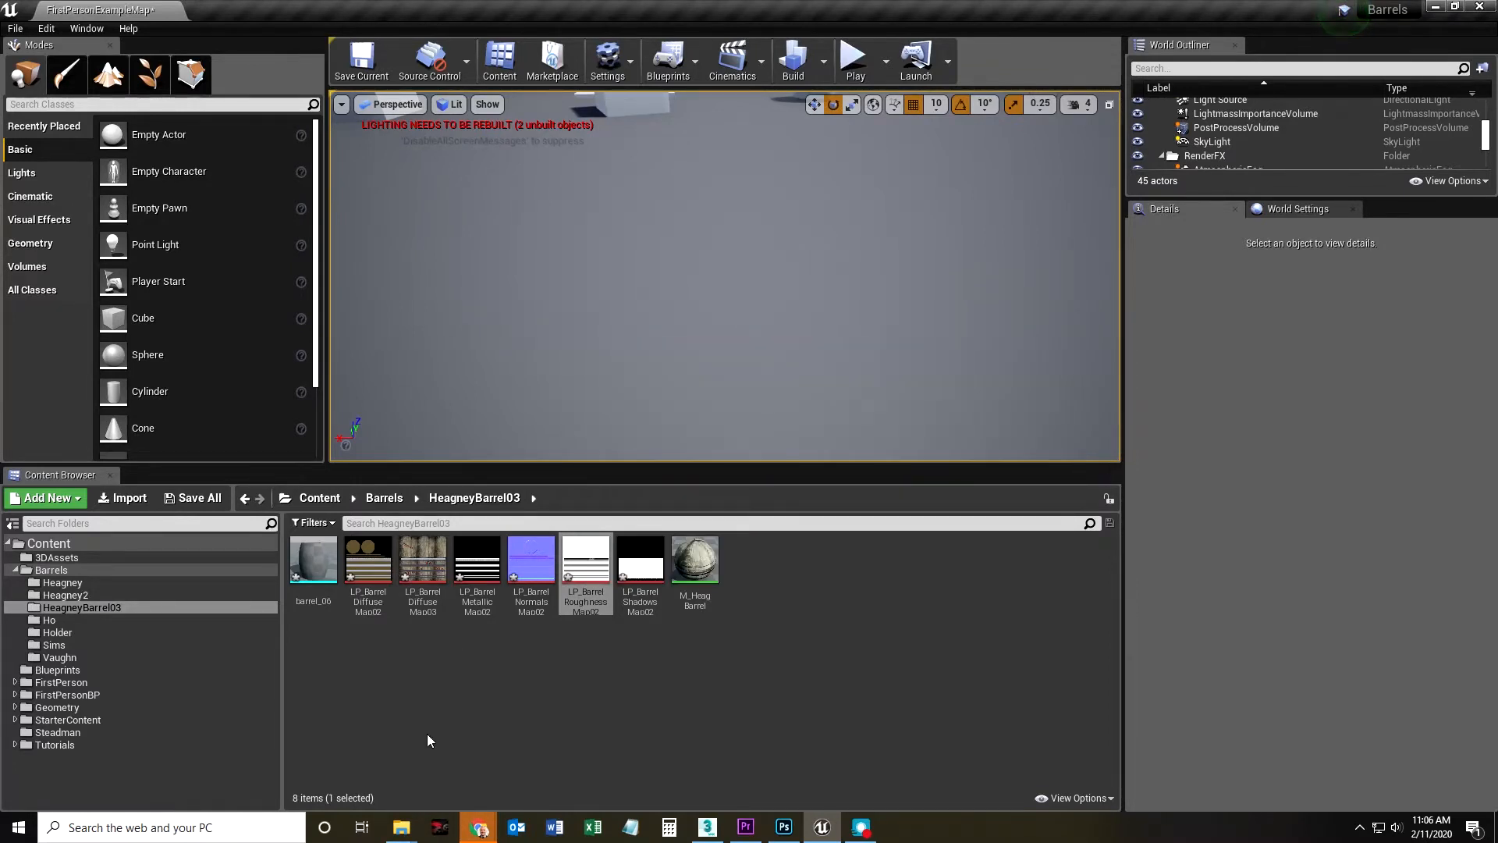
# Open the LP_BarrelDiffuseMap03 texture, check which colour channels its preview displays, and close it.
pyautogui.click(422, 571)
pyautogui.doubleClick(419, 572)
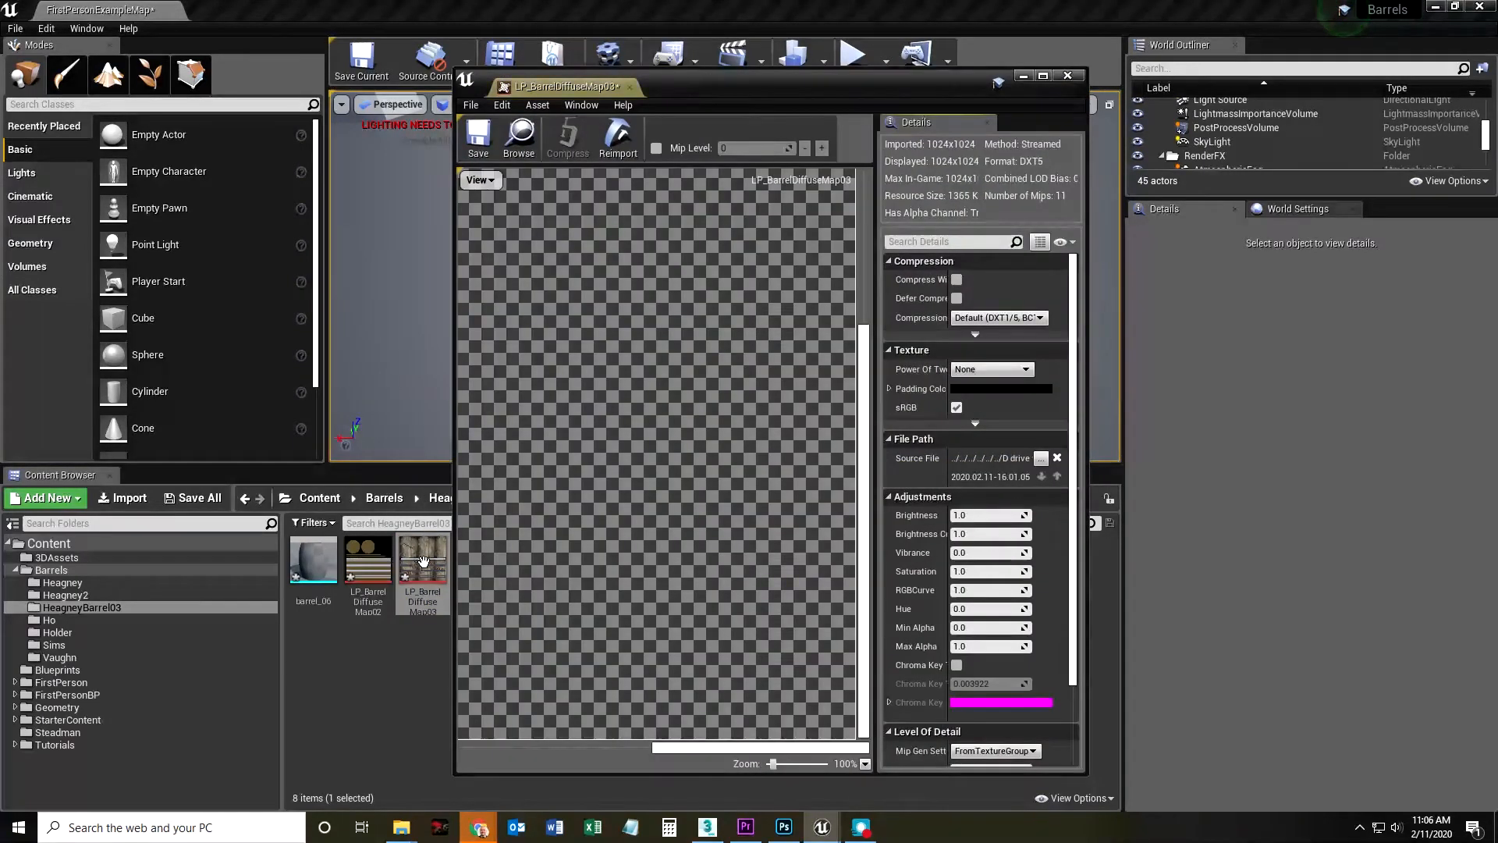
pyautogui.click(490, 186)
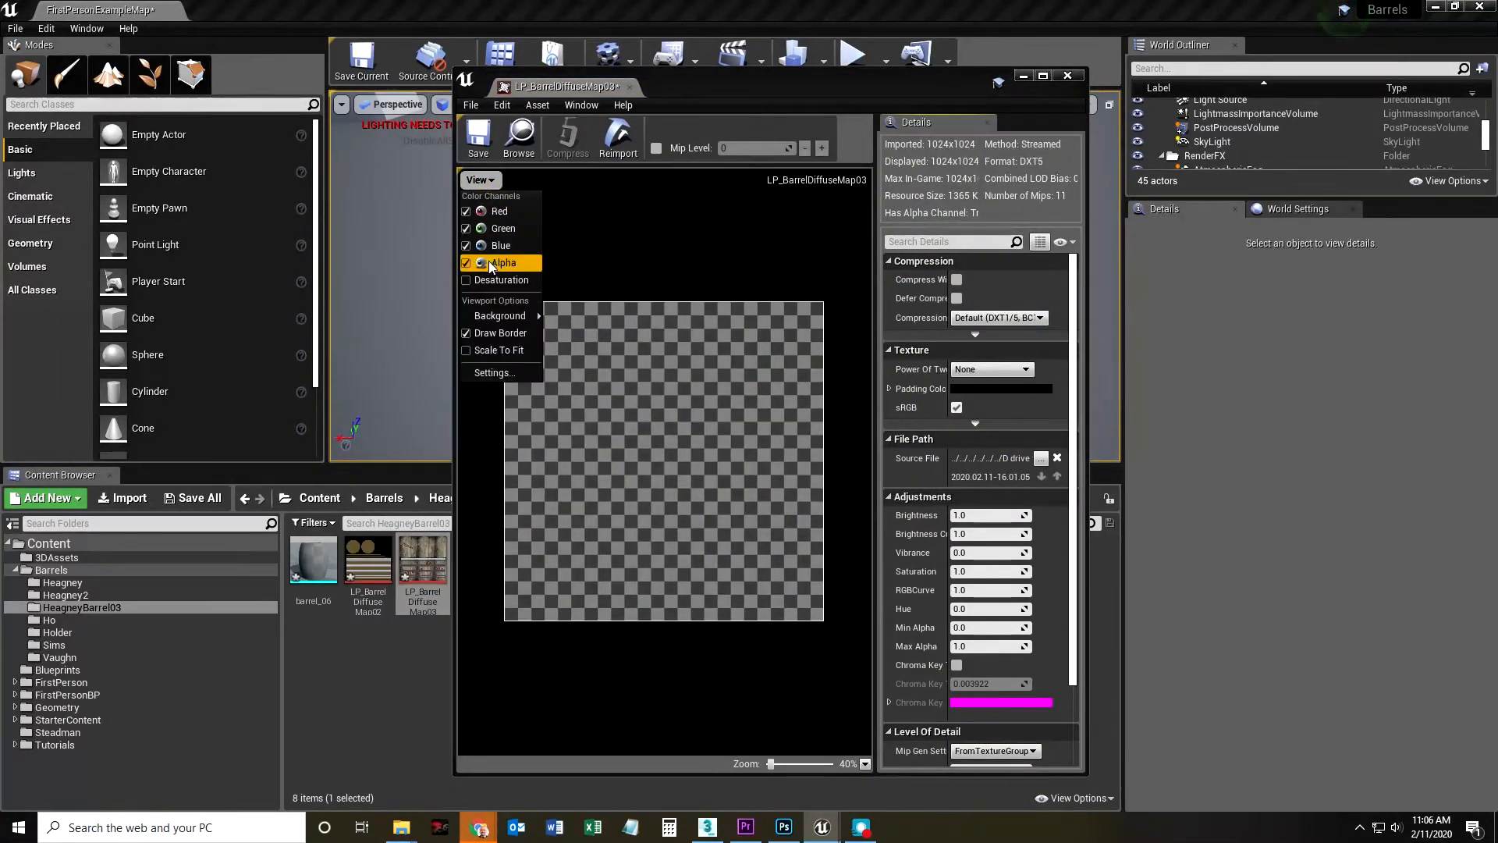
pyautogui.click(803, 268)
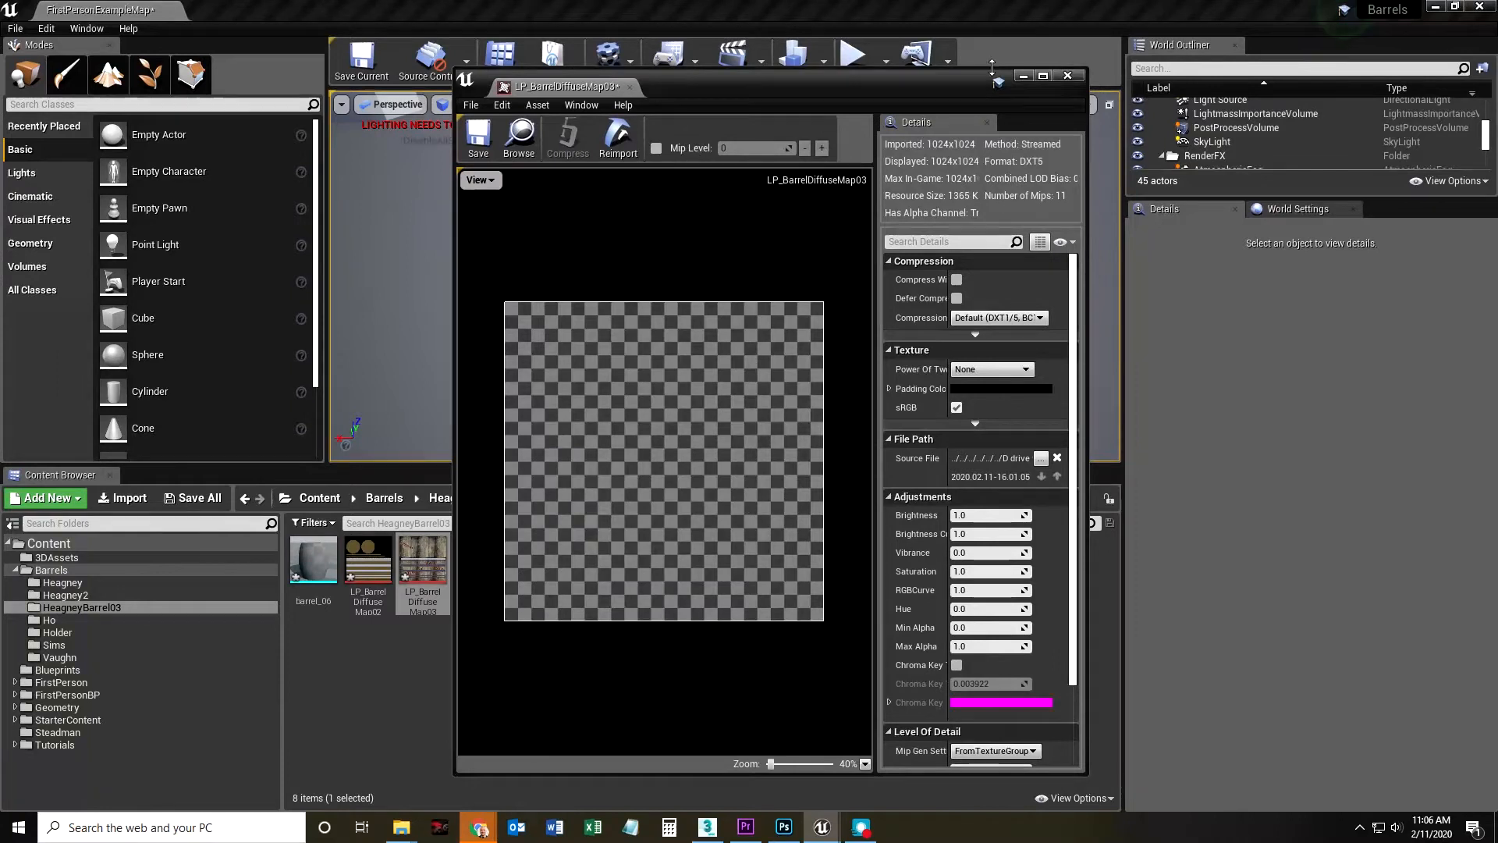
pyautogui.click(1067, 76)
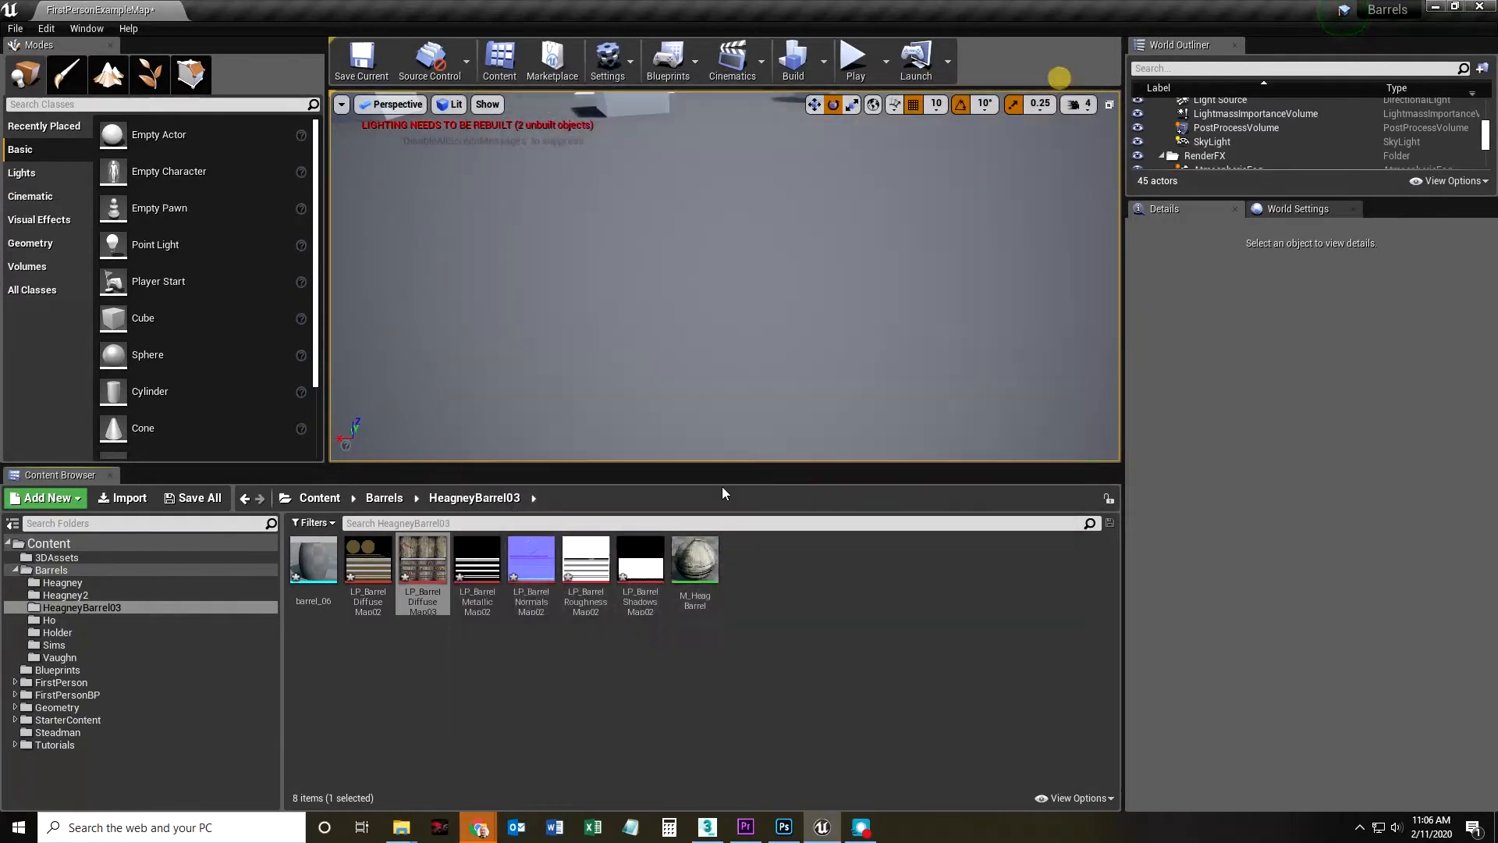
# Look over the barrel's metallic, normals, roughness, shadows and diffuse textures in the asset folder.
pyautogui.click(476, 567)
pyautogui.click(531, 562)
pyautogui.click(586, 563)
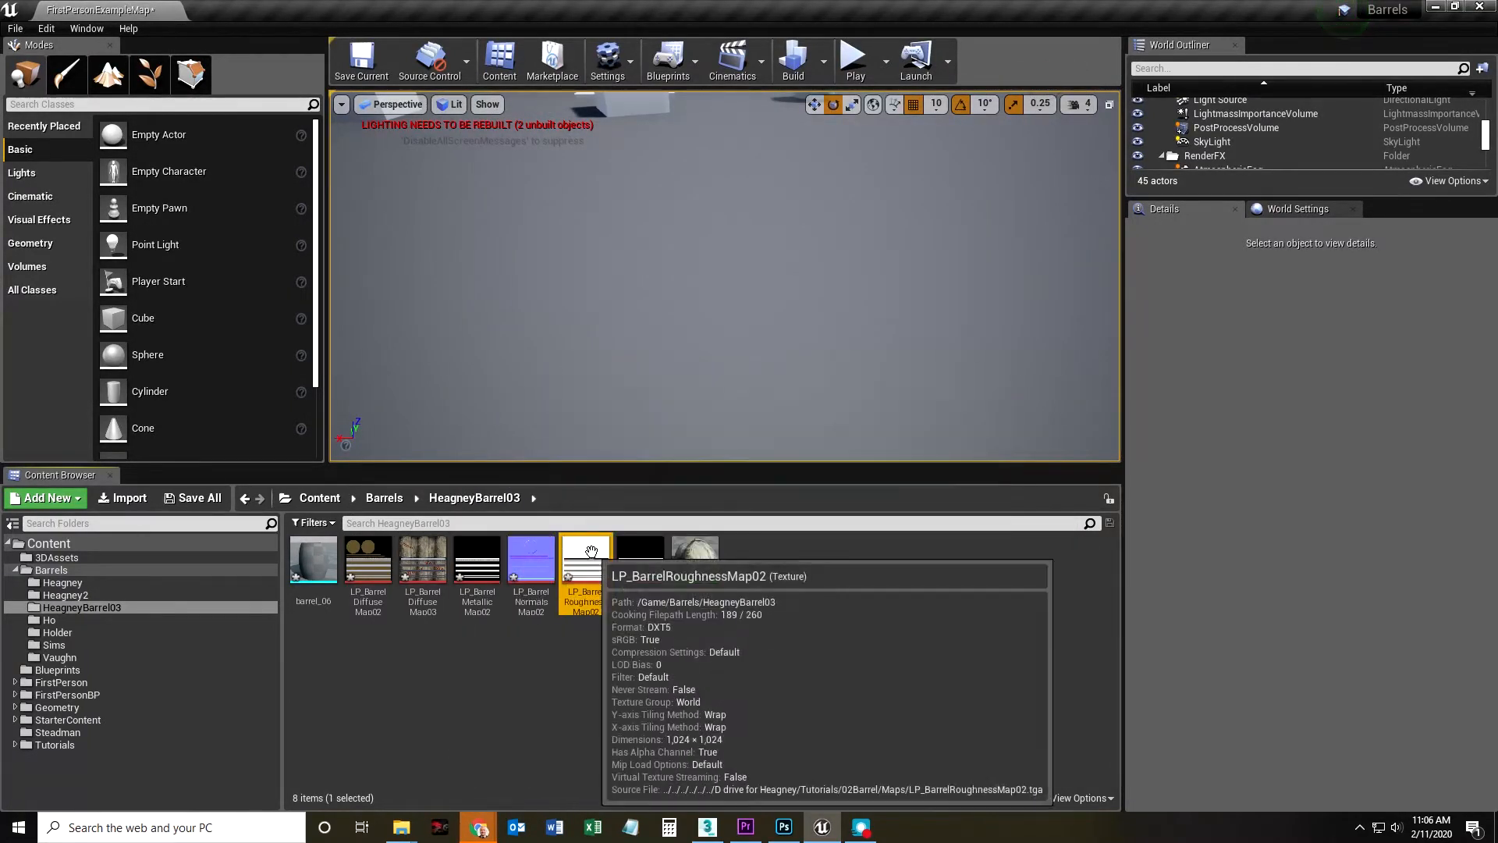
pyautogui.click(656, 578)
pyautogui.click(413, 566)
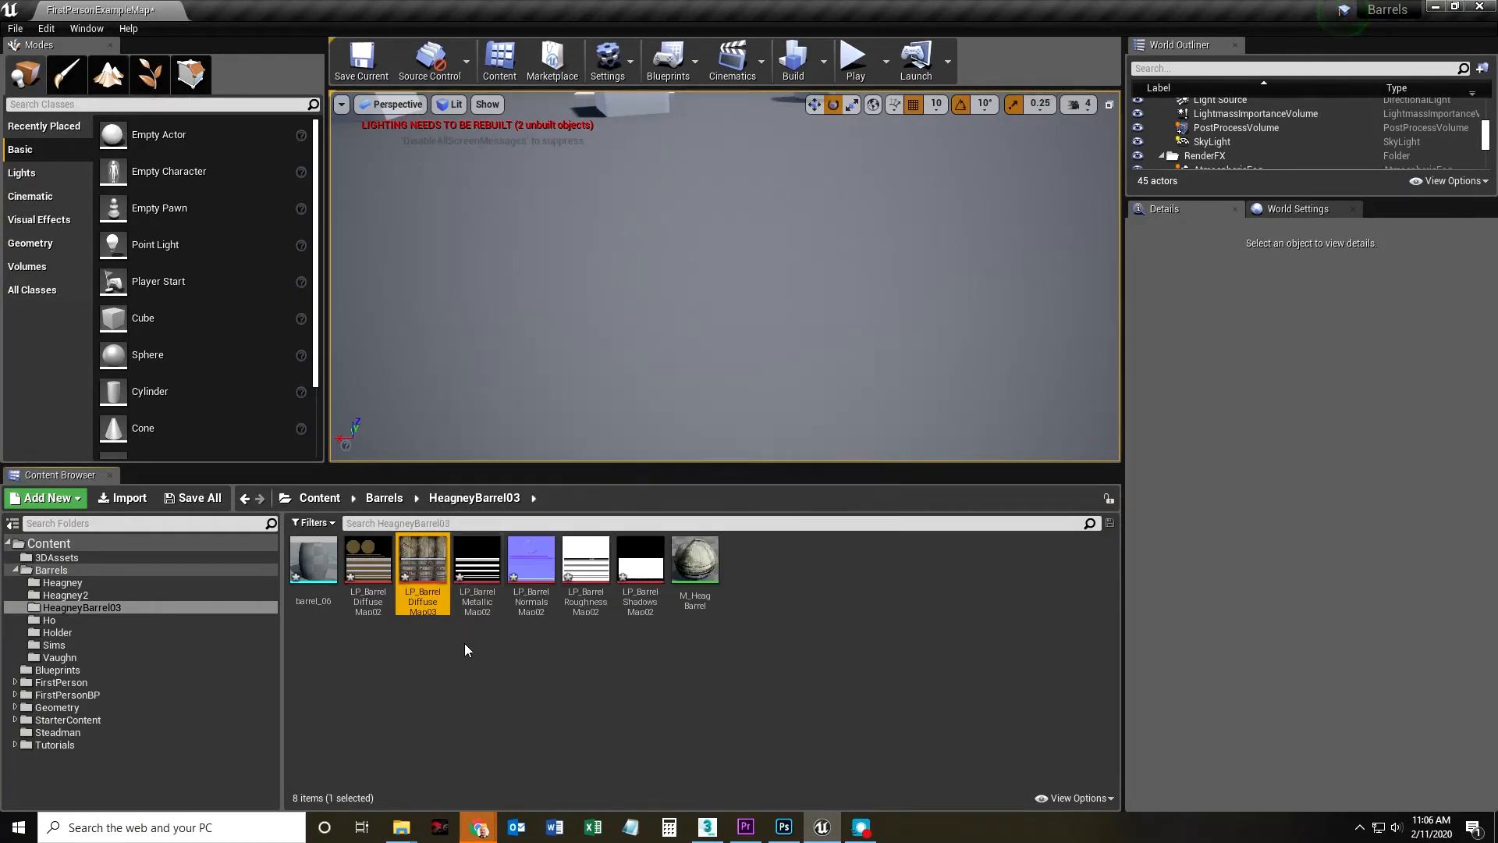
# Open the LP_BarrelNormalsMap02 texture, check its displayed colour channels, and close it.
pyautogui.click(515, 566)
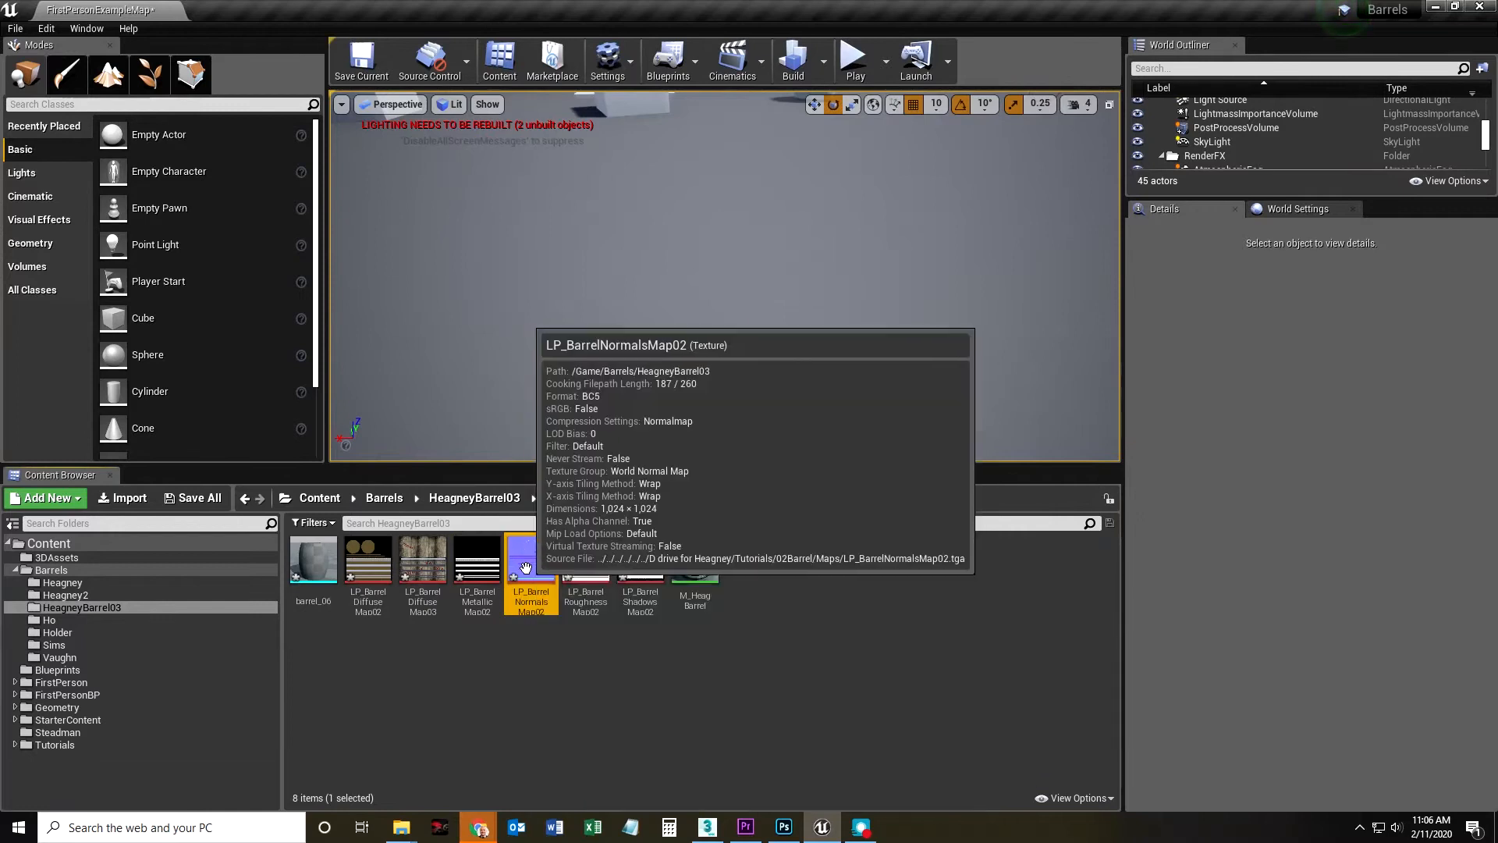
pyautogui.doubleClick(533, 546)
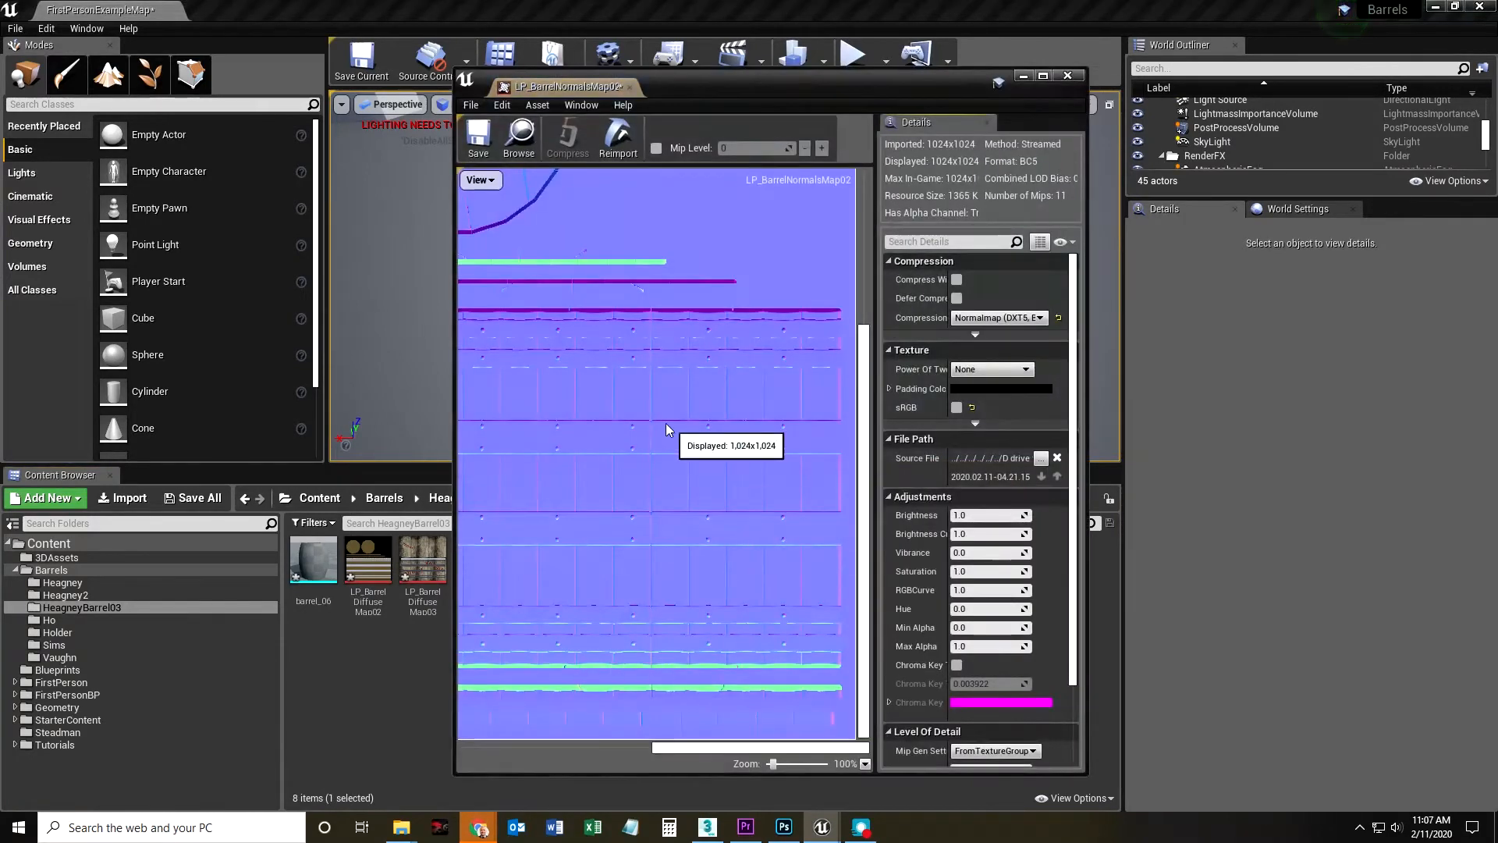
pyautogui.click(479, 181)
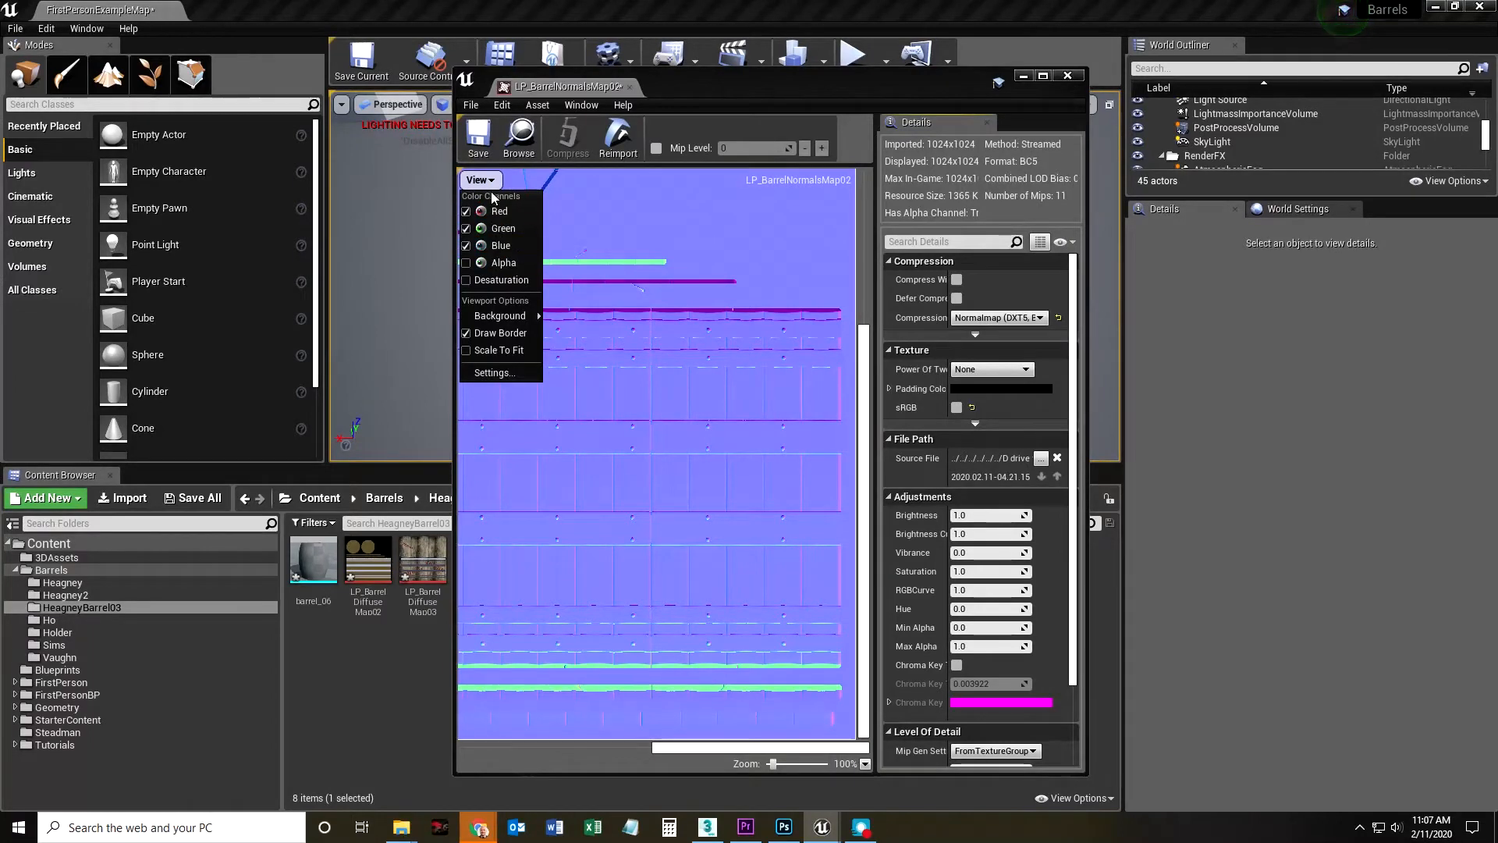
pyautogui.click(484, 181)
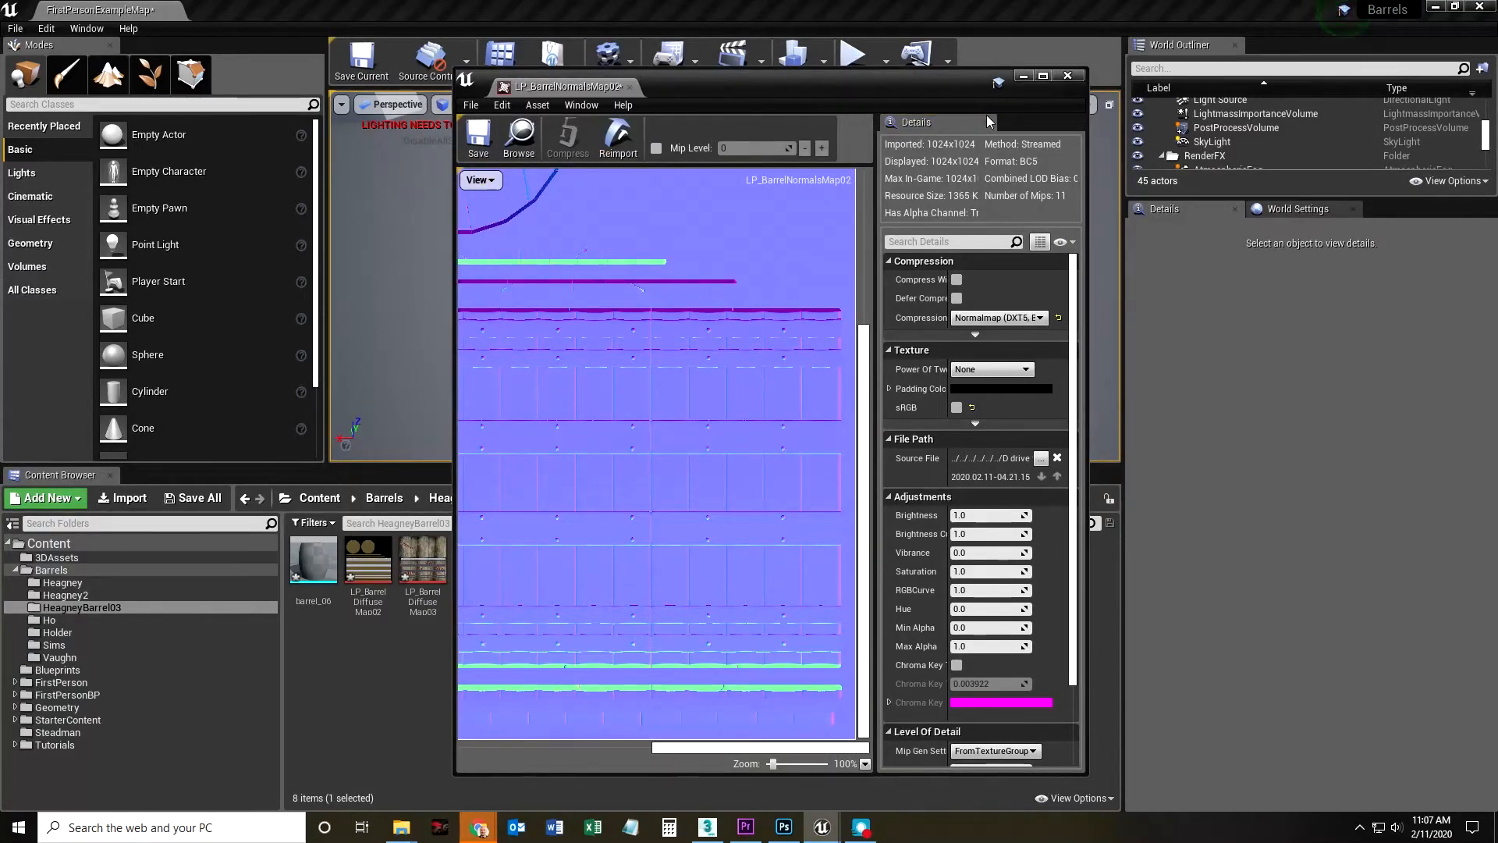
pyautogui.click(1068, 76)
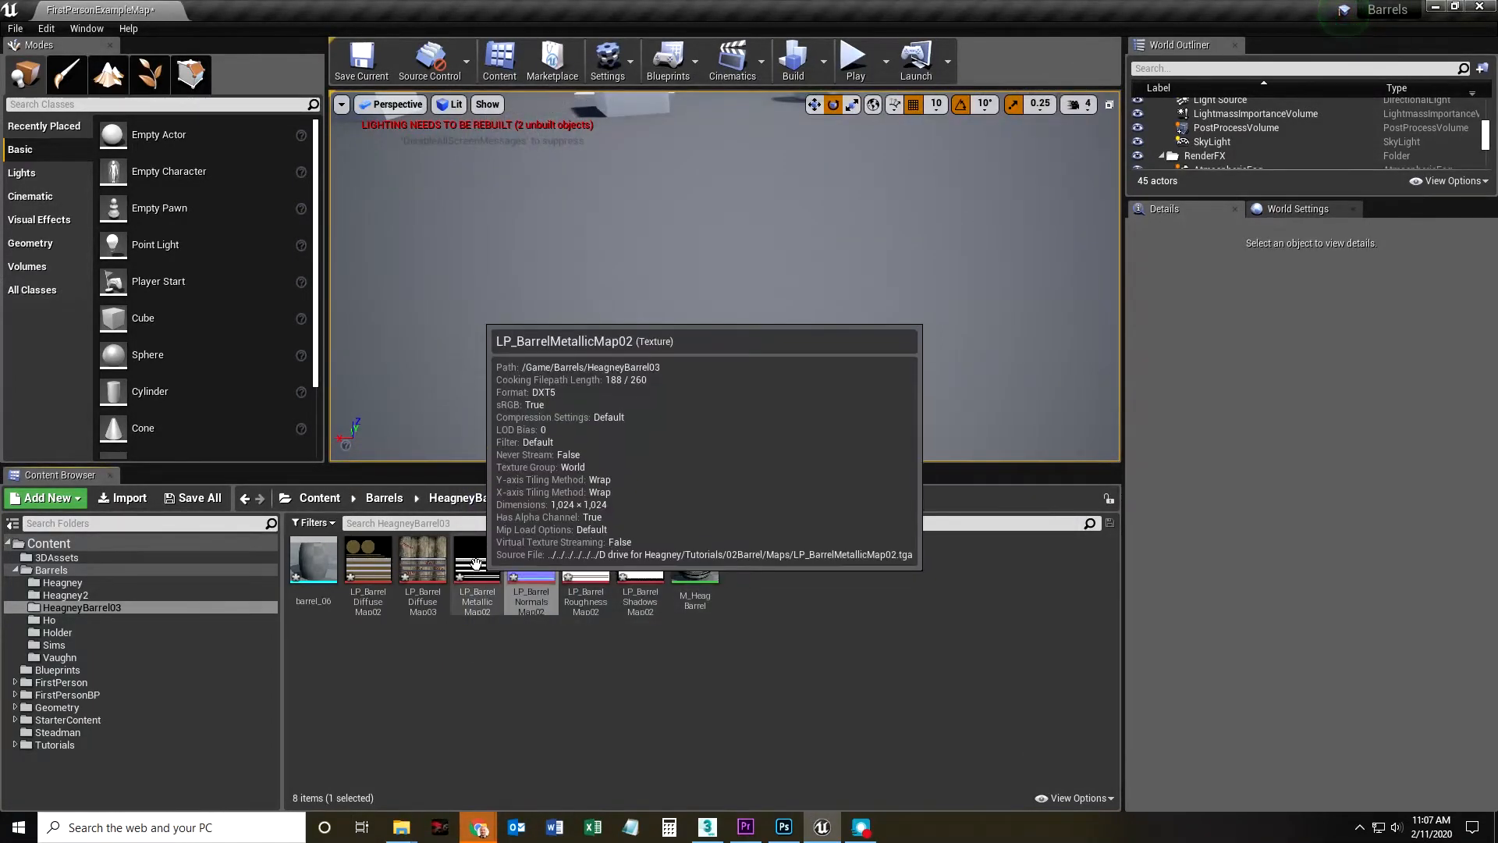
# Reopen LP_BarrelNormalsMap02 and hide its green and blue channels to view only the red channel.
pyautogui.doubleClick(537, 564)
pyautogui.click(484, 183)
pyautogui.click(494, 228)
pyautogui.click(496, 245)
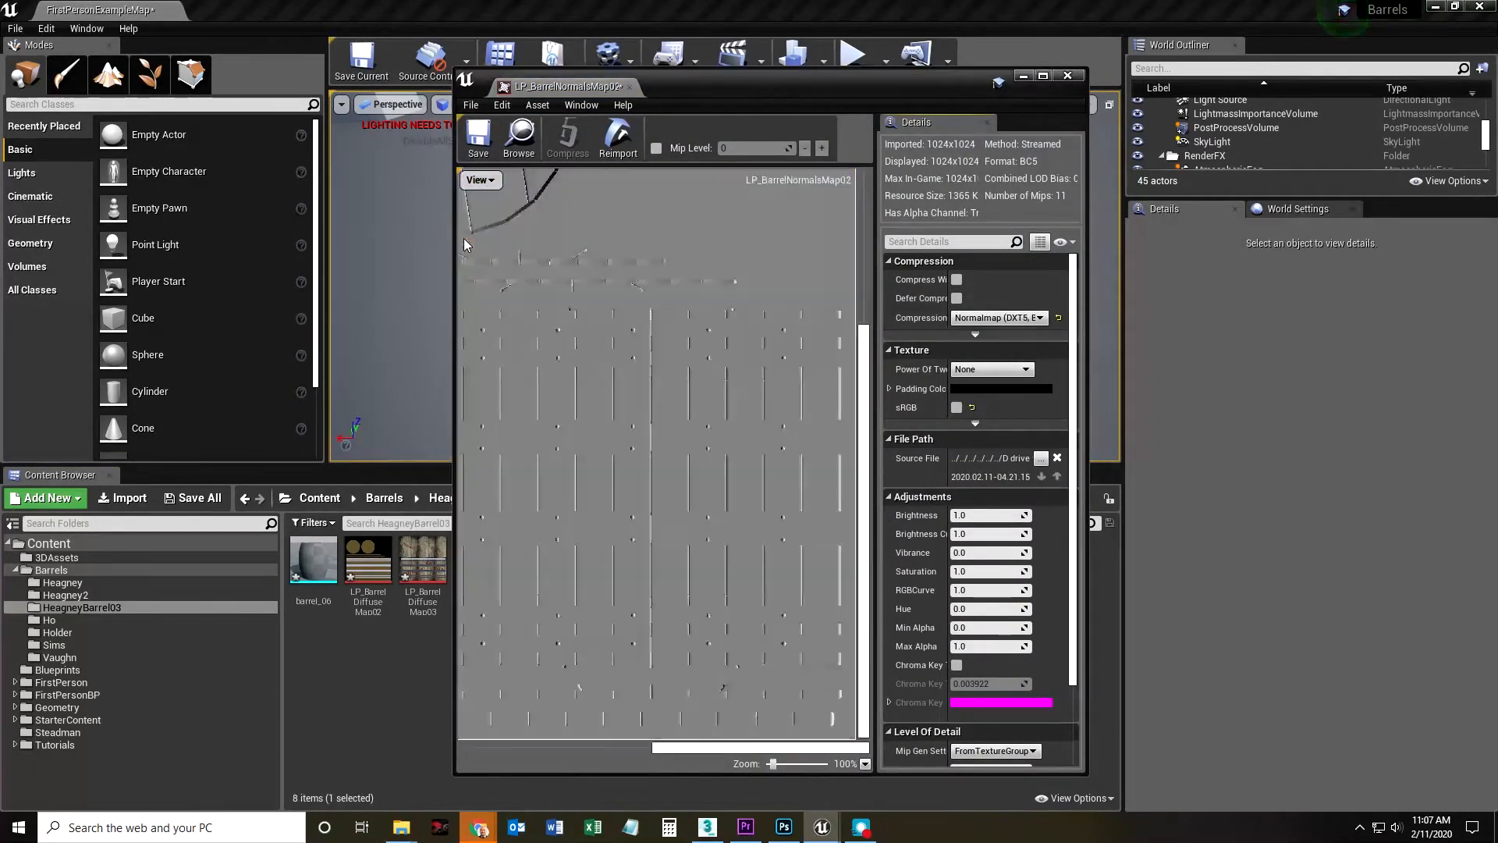
pyautogui.click(489, 181)
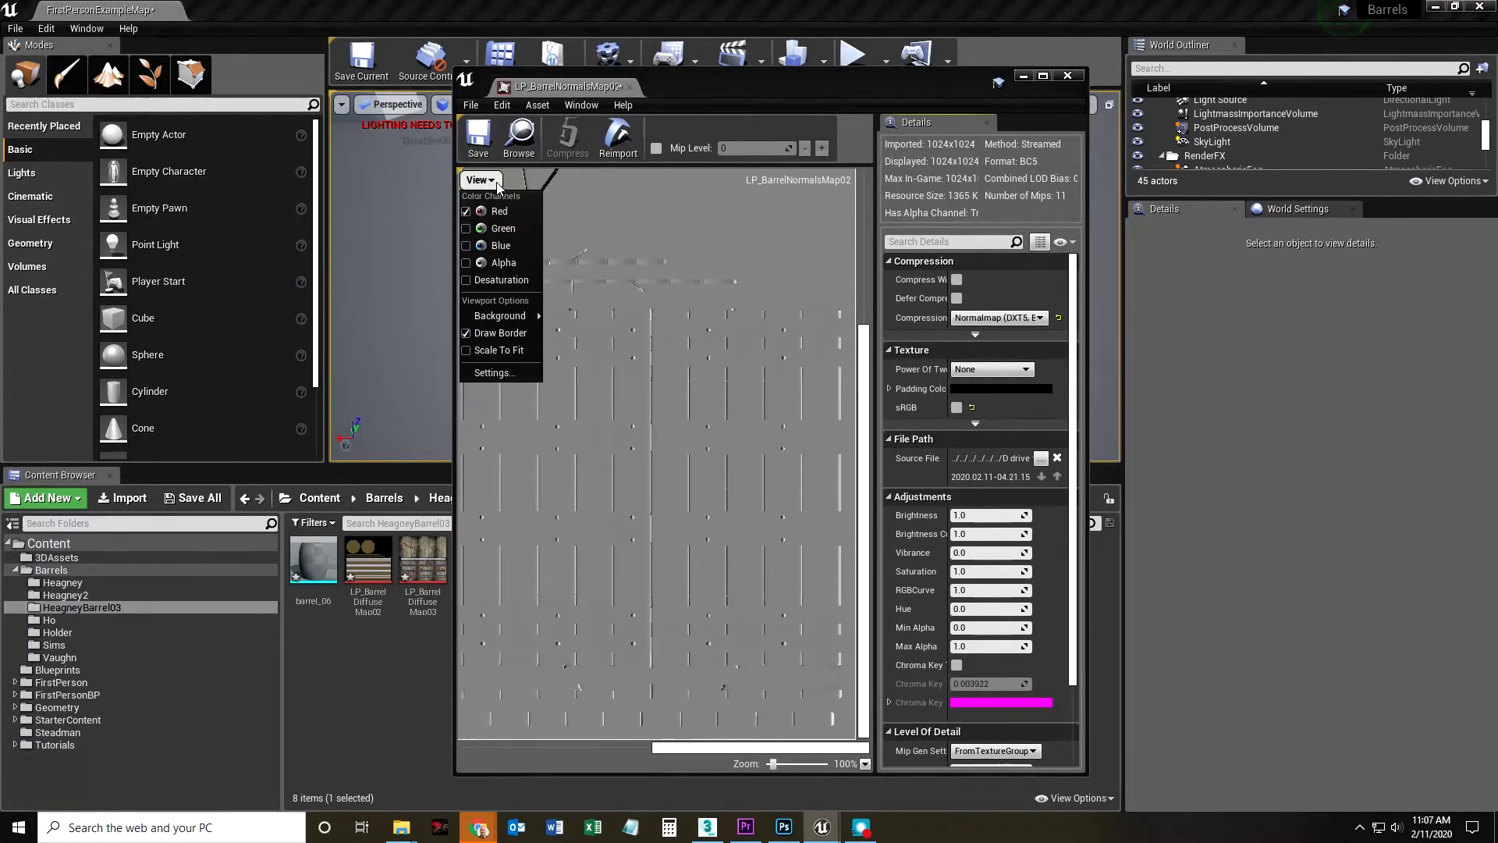
pyautogui.click(497, 187)
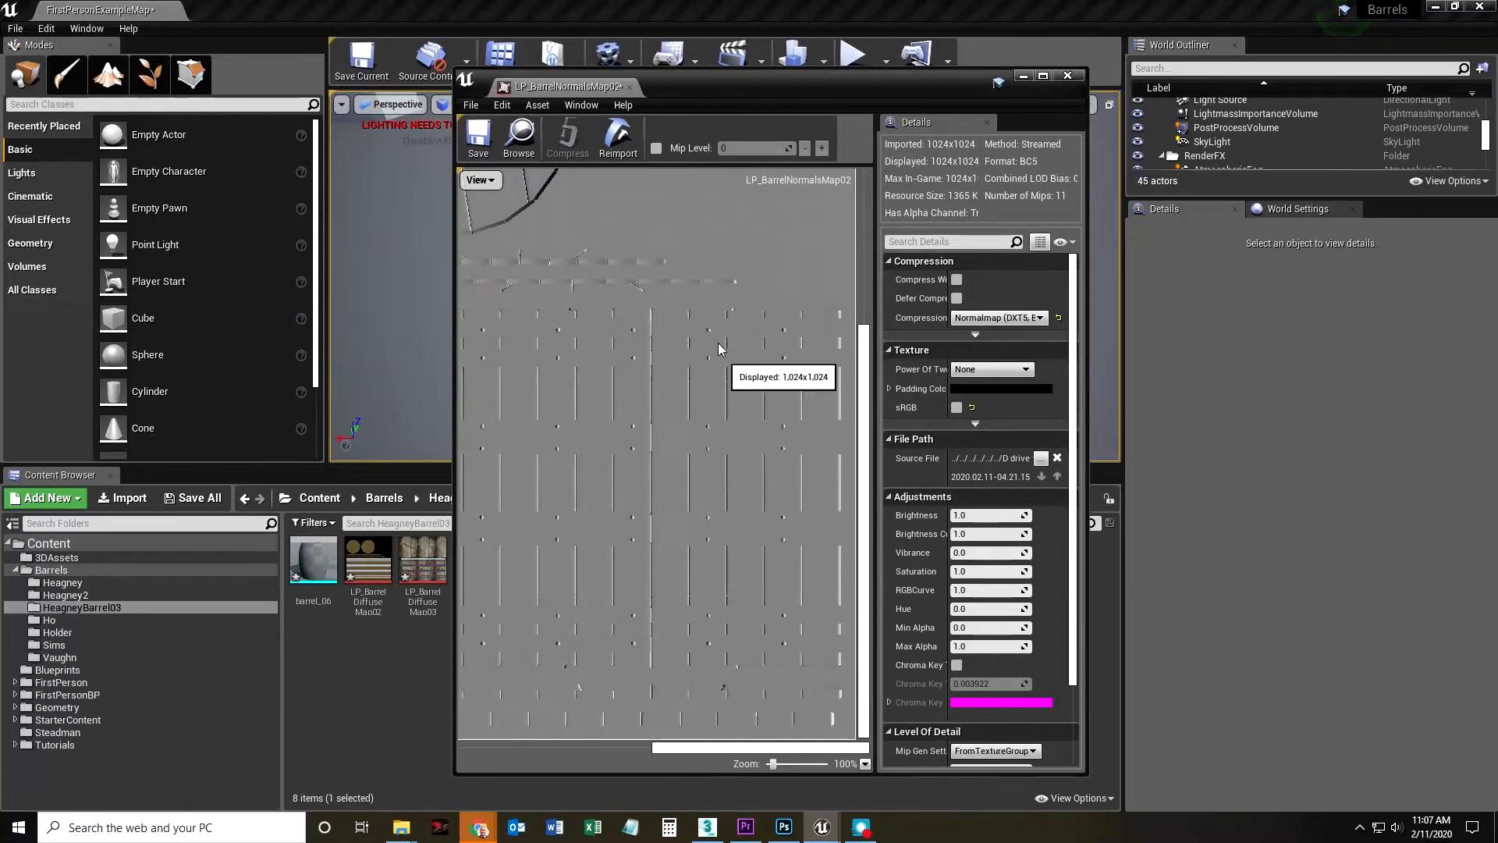
# Switch the normal map preview from the red channel to show only the green channel.
pyautogui.click(481, 183)
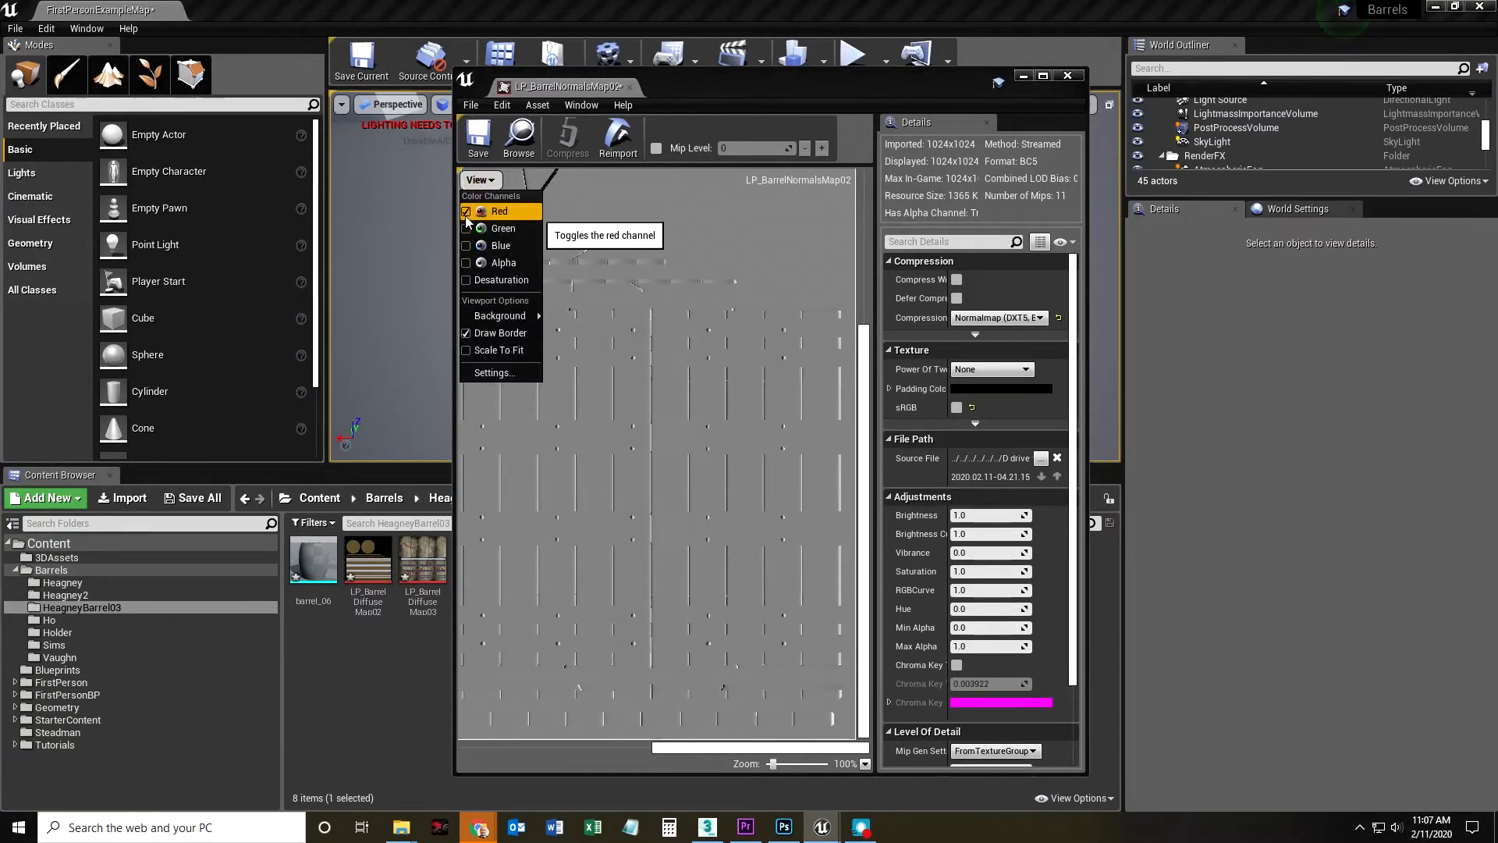
pyautogui.click(466, 228)
pyautogui.click(462, 228)
pyautogui.click(487, 182)
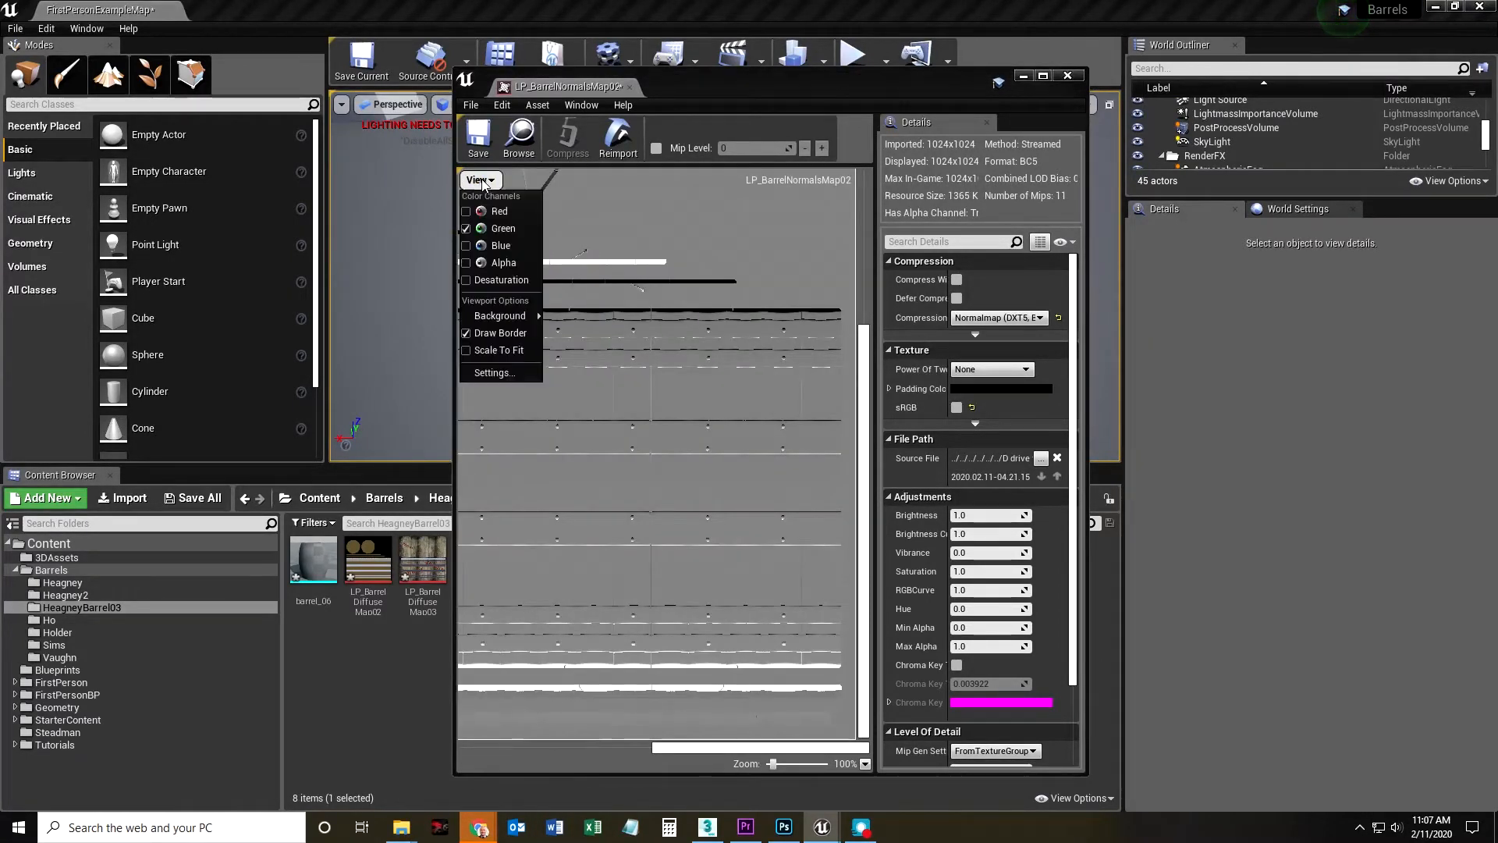
pyautogui.click(487, 182)
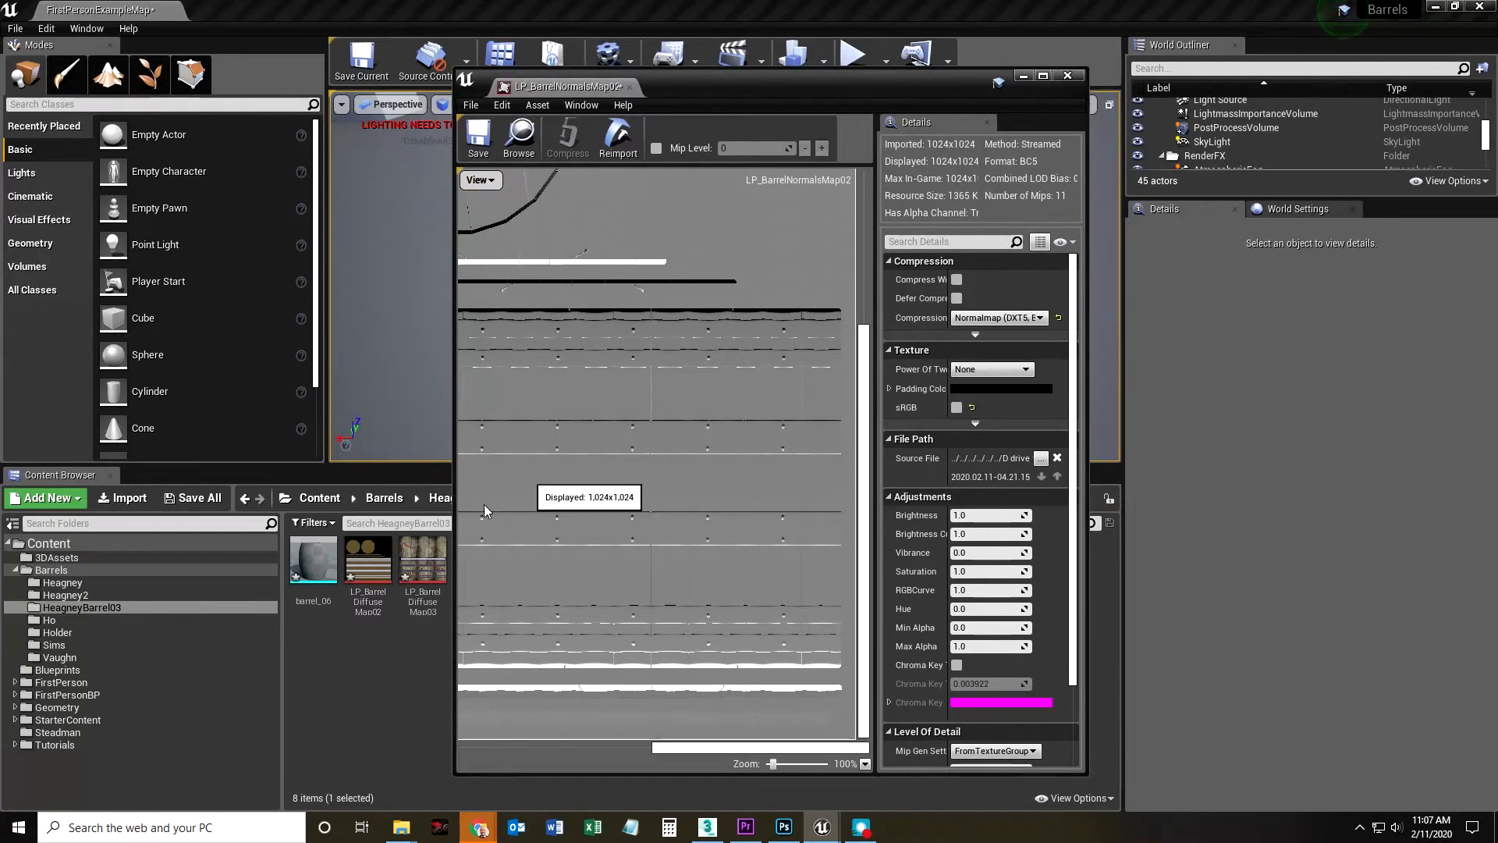
# Switch the normal map preview from the green channel to show only the blue channel.
pyautogui.click(479, 183)
pyautogui.click(466, 246)
pyautogui.click(465, 231)
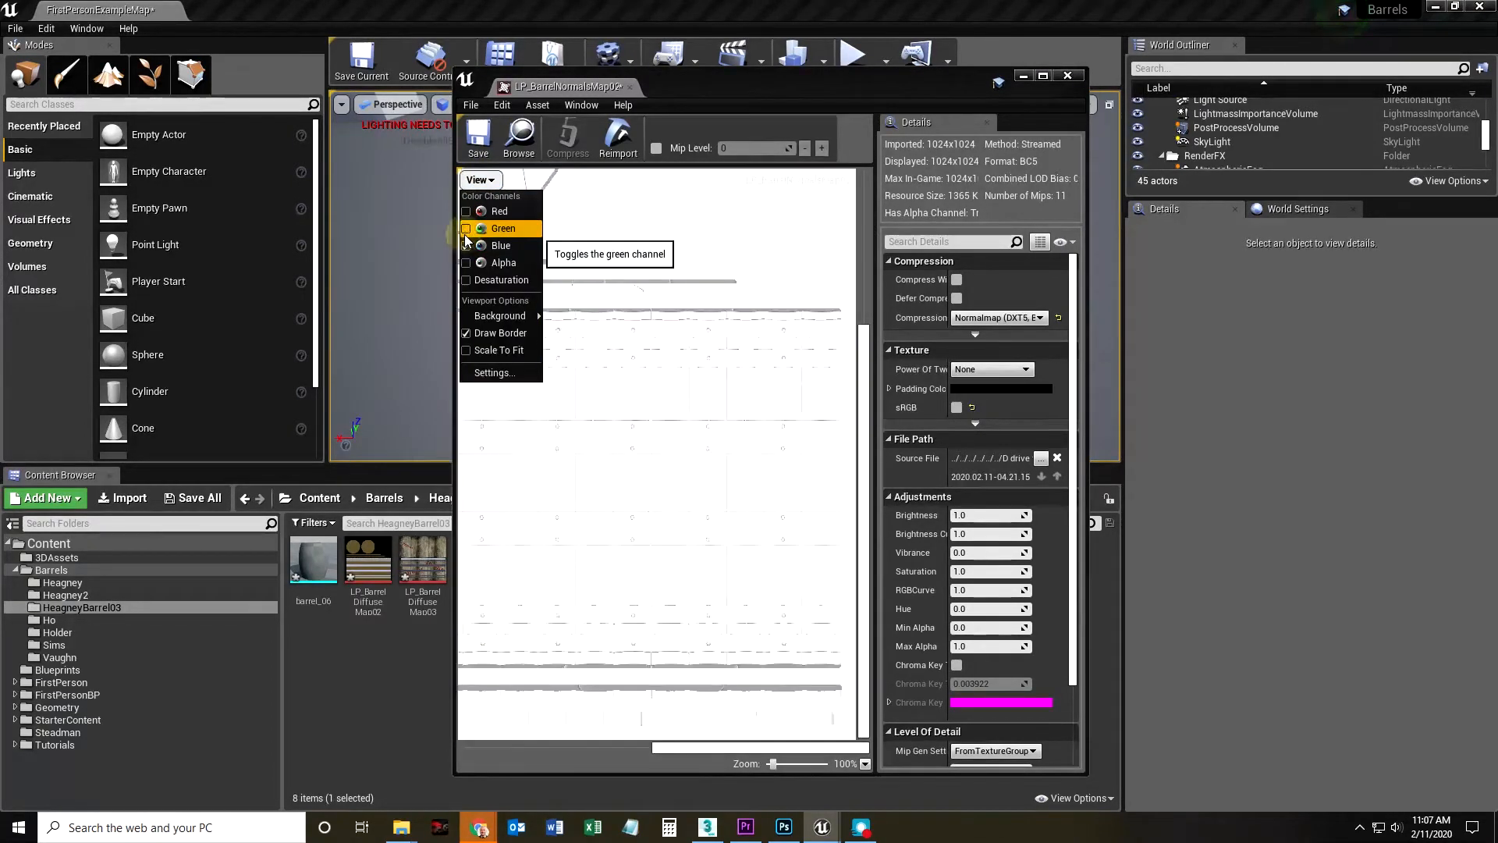
pyautogui.click(714, 429)
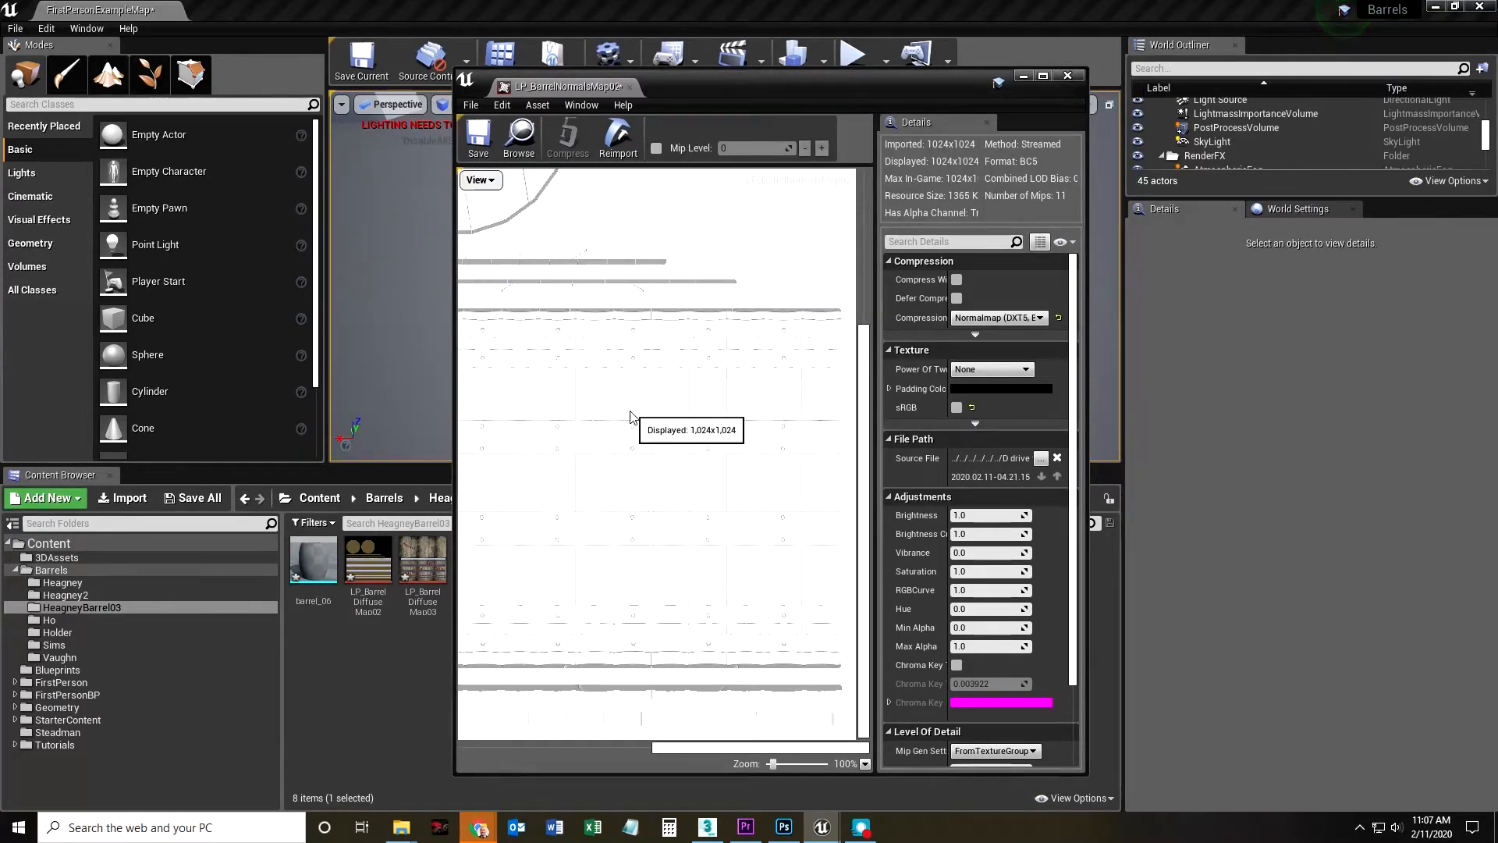
# Toggle the alpha channel in the LP_BarrelNormalsMap02 preview, then close the texture.
pyautogui.click(494, 184)
pyautogui.click(494, 184)
pyautogui.click(490, 186)
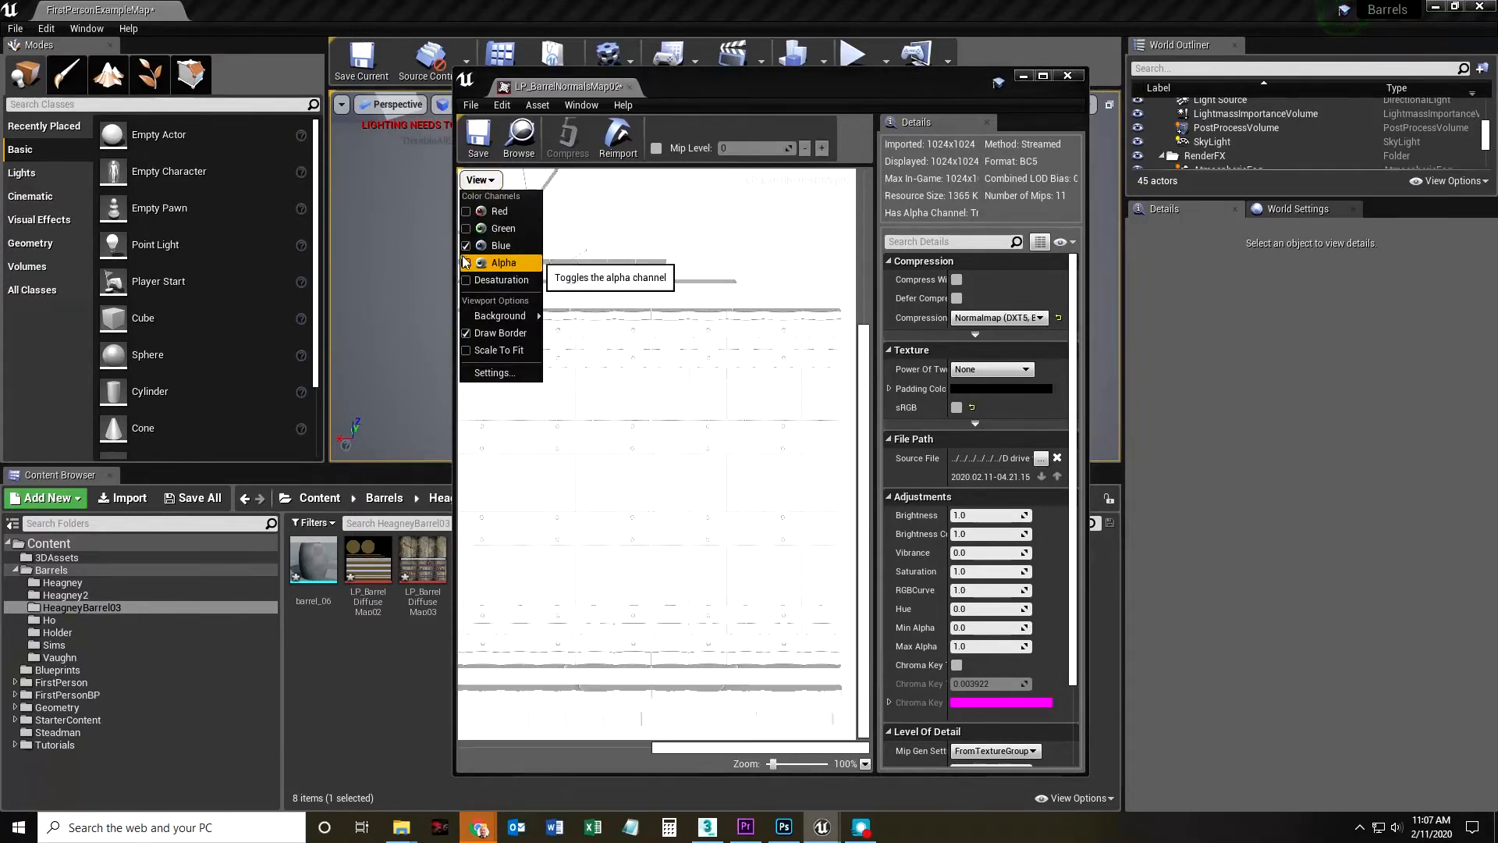
pyautogui.click(511, 267)
pyautogui.click(1068, 76)
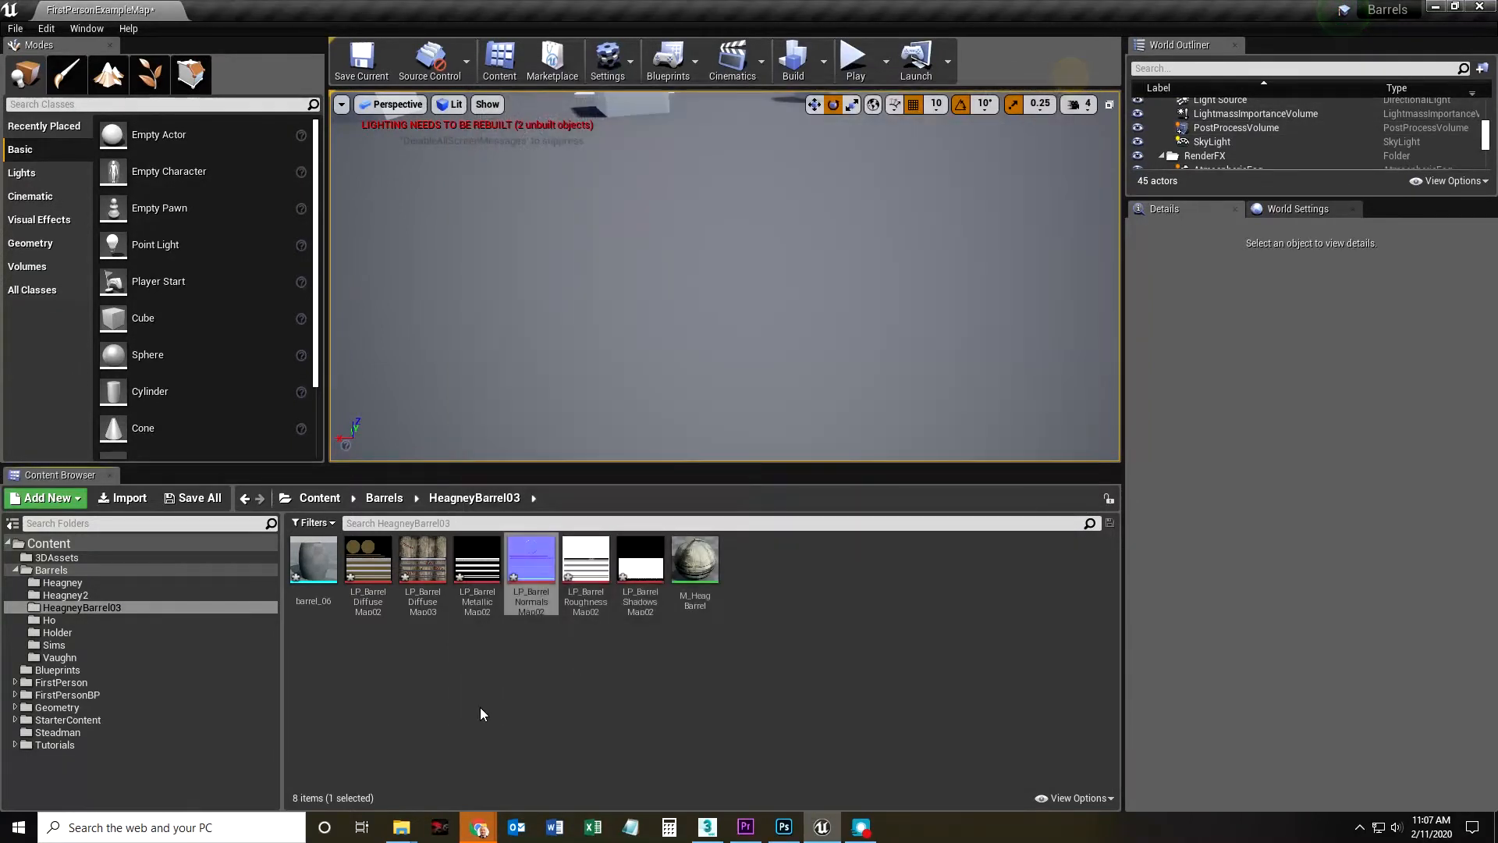
# Compare the metallic, roughness and shadows texture maps in the HeagneyBarrel03 folder.
pyautogui.click(638, 562)
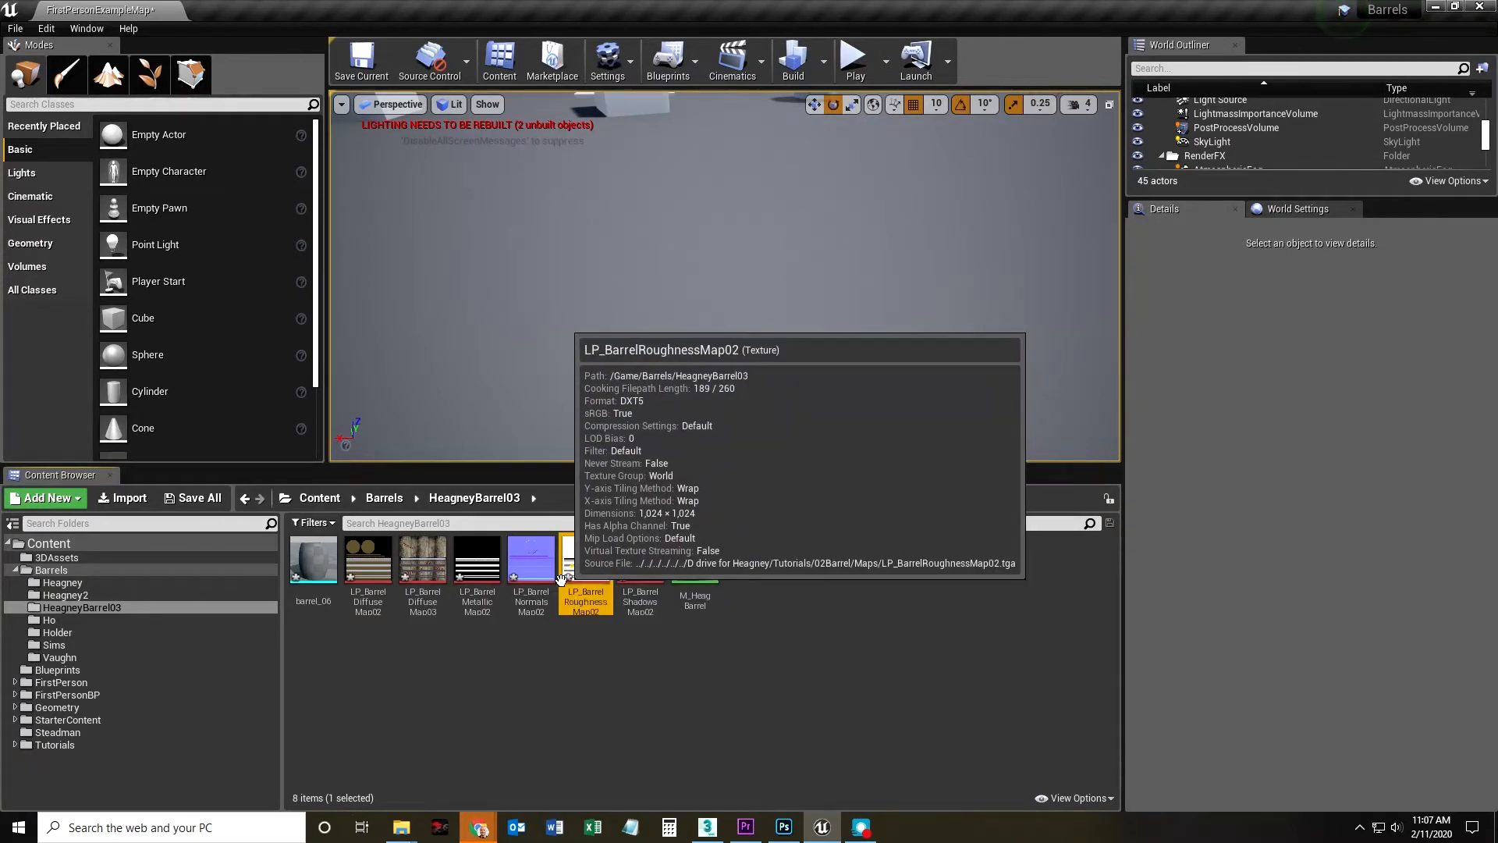
pyautogui.click(477, 564)
pyautogui.click(640, 562)
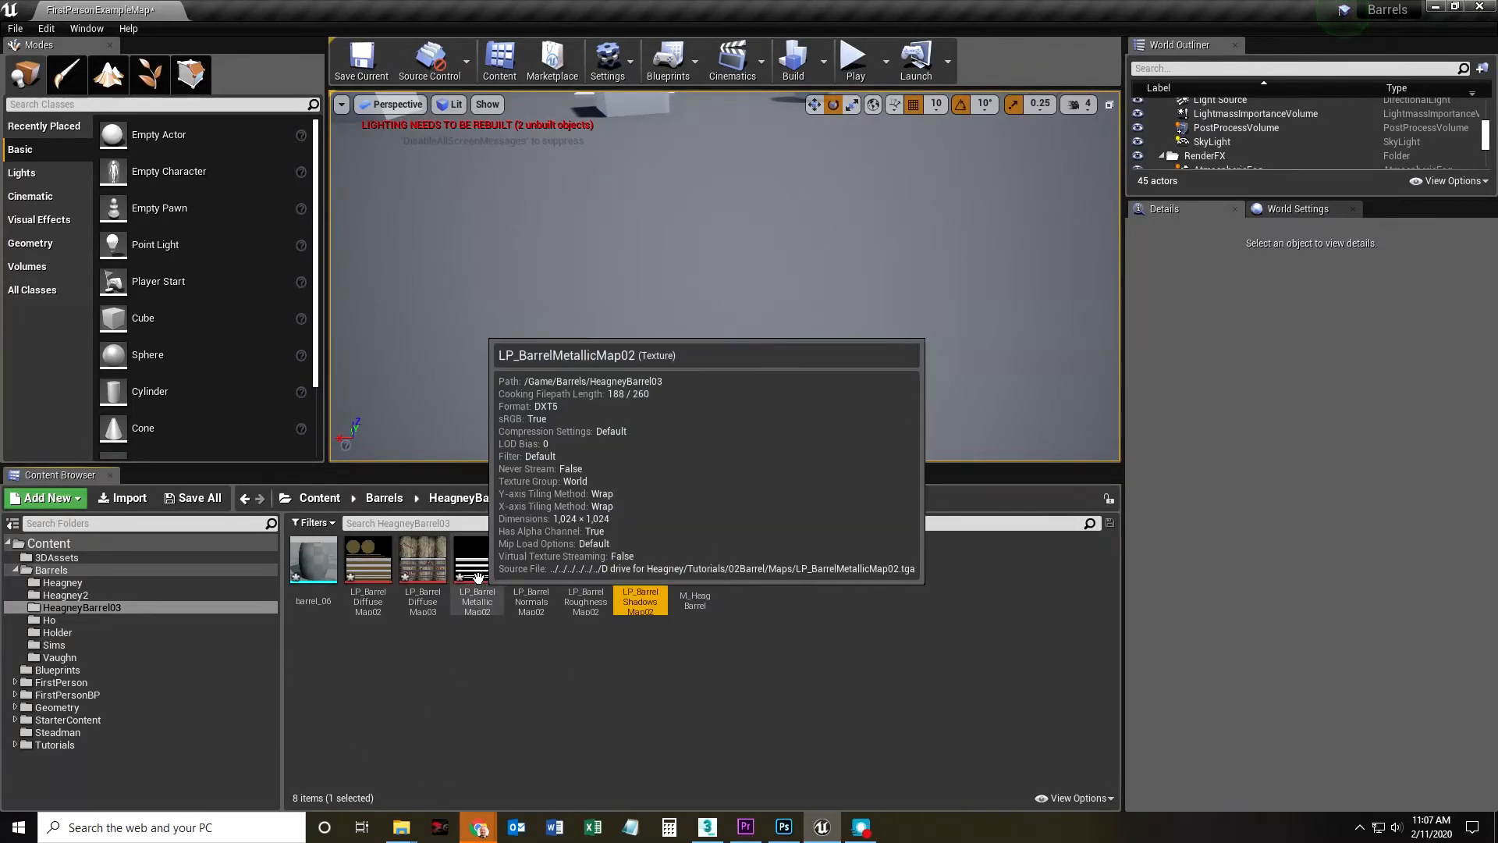
pyautogui.moveTo(485, 572)
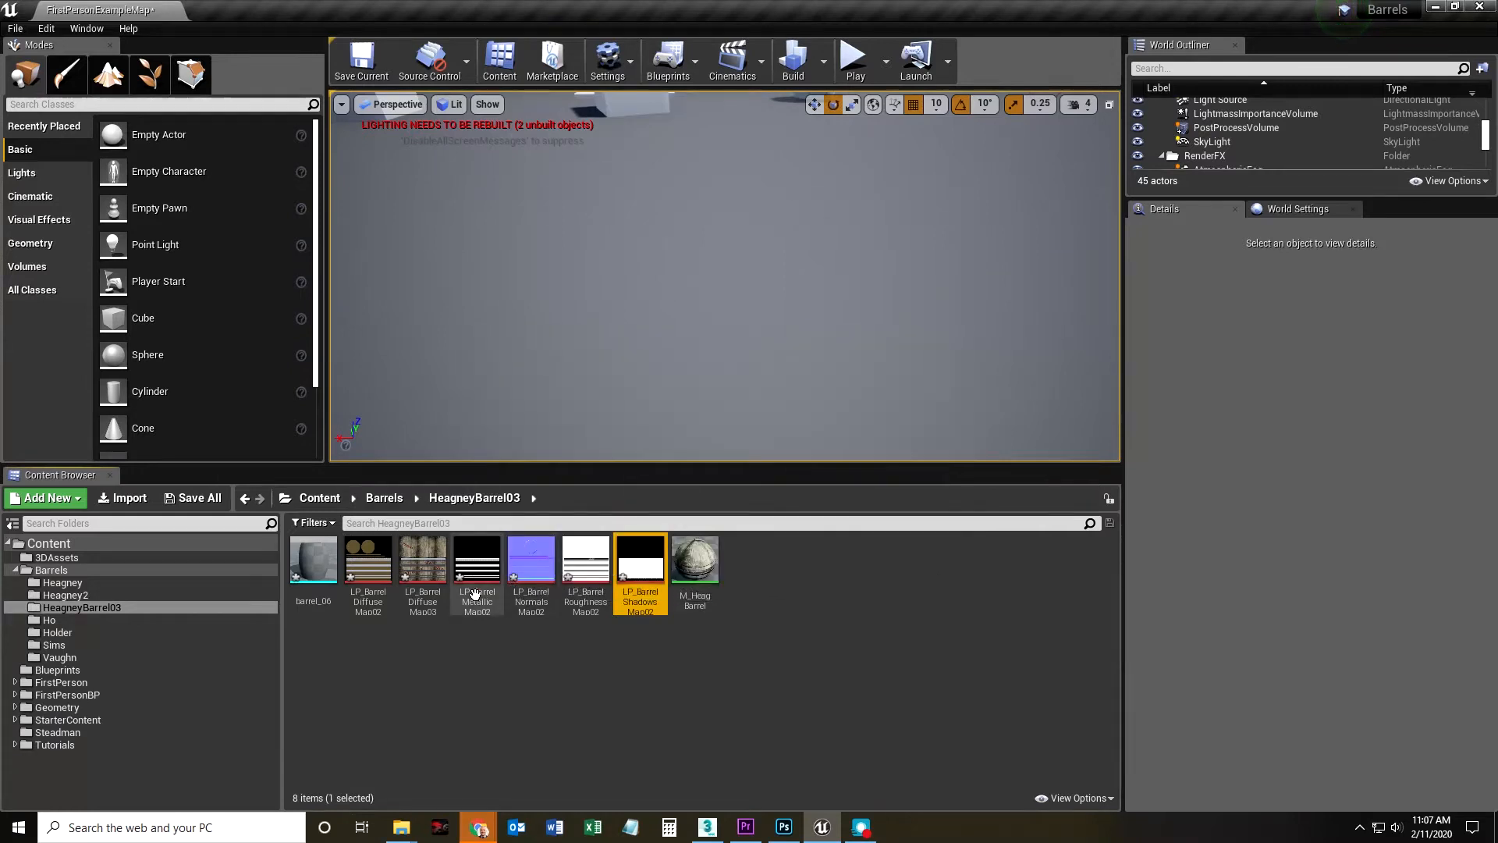
pyautogui.moveTo(629, 574)
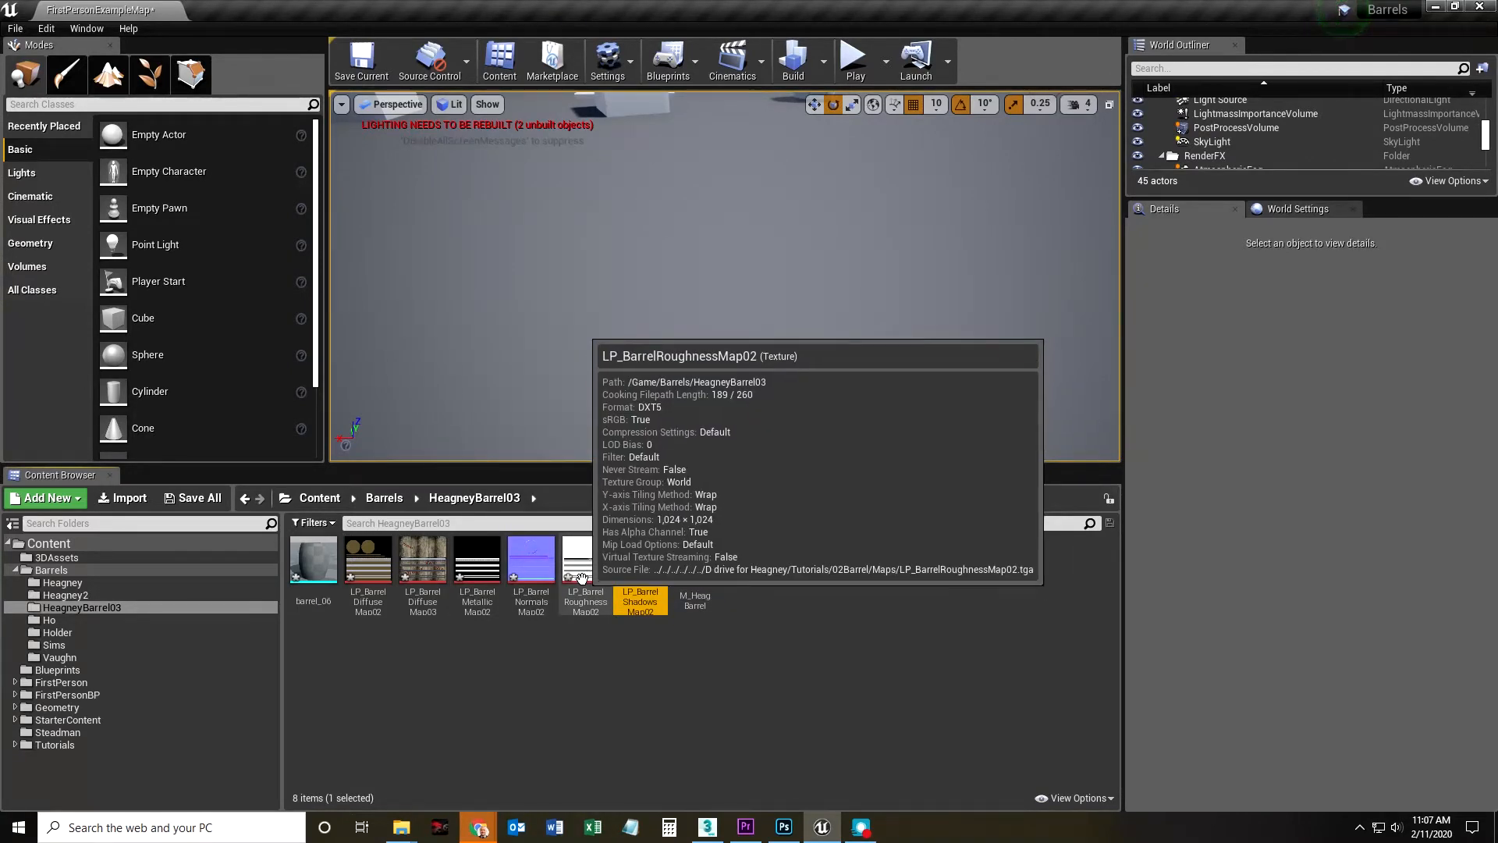
pyautogui.click(477, 565)
pyautogui.click(585, 566)
pyautogui.click(475, 587)
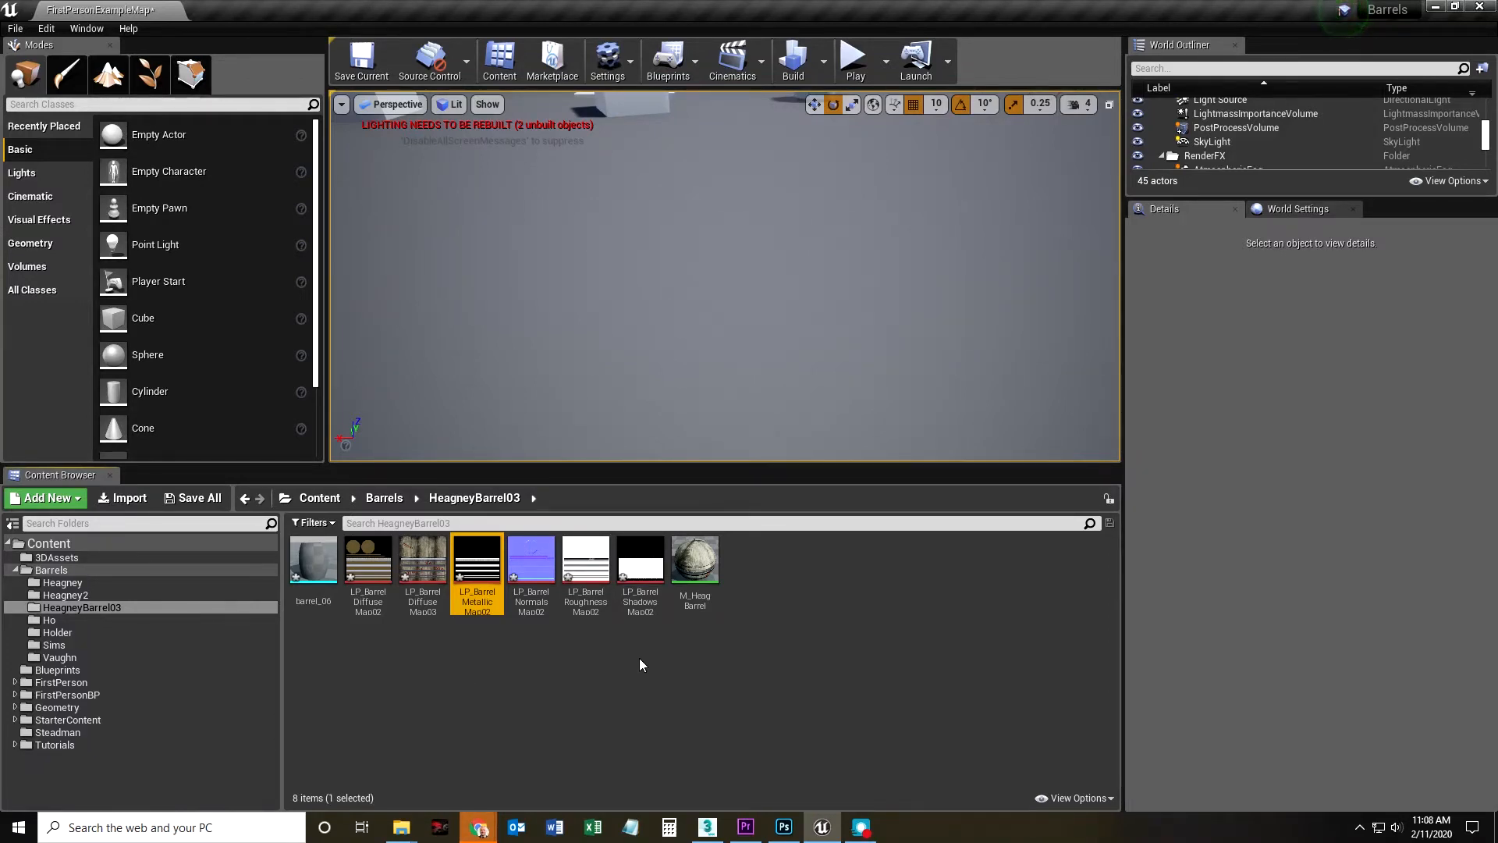
# Switch to Photoshop and close all open documents, saving the changes to LP_BarrelDiffuseMap02.psd and LP_BarrelNormalsMap02.tga.
pyautogui.click(784, 829)
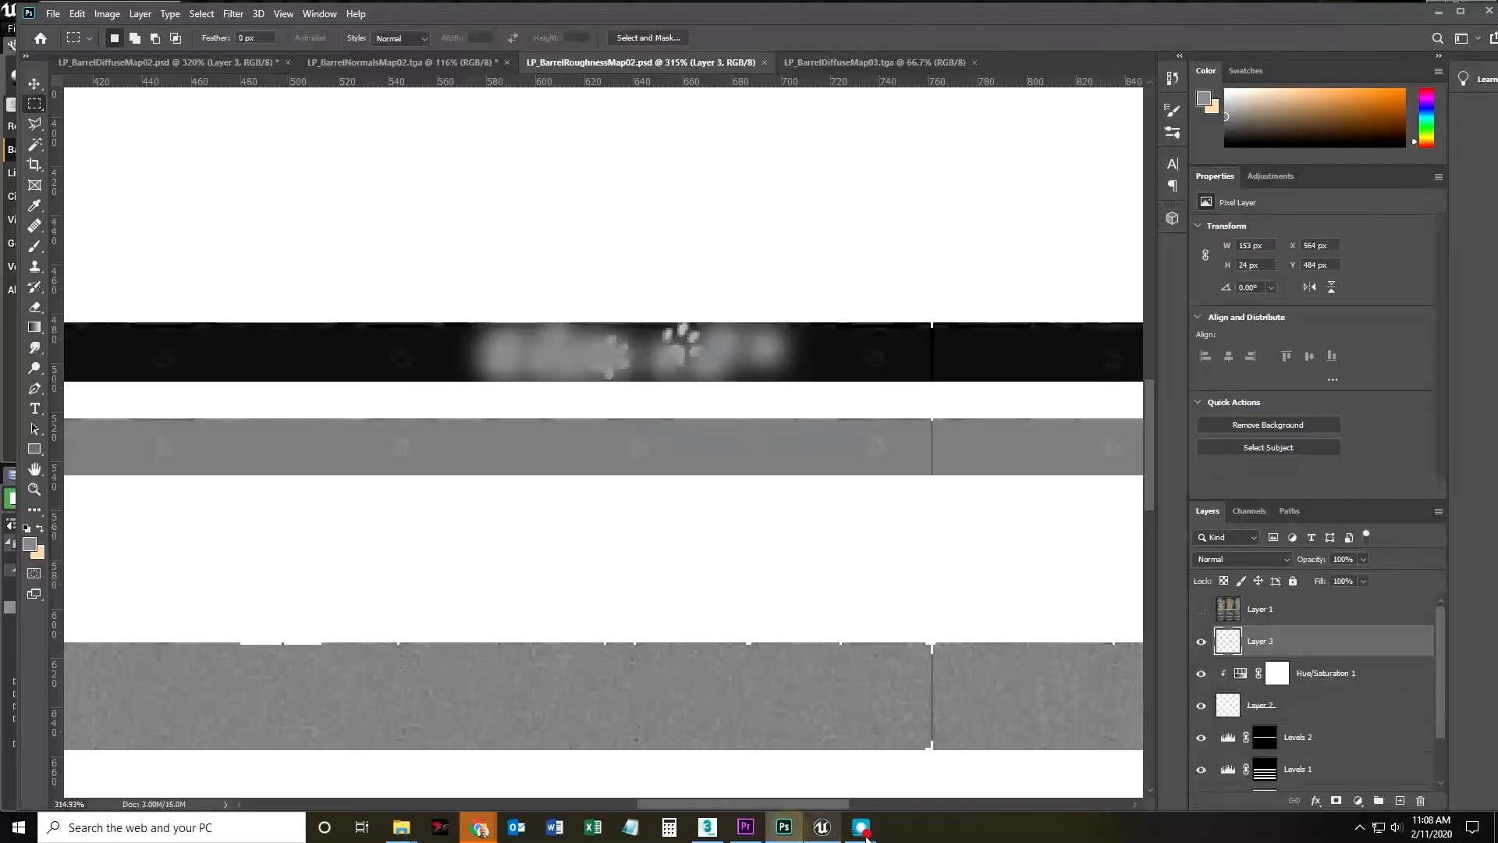
pyautogui.scroll(-10, 671, 458)
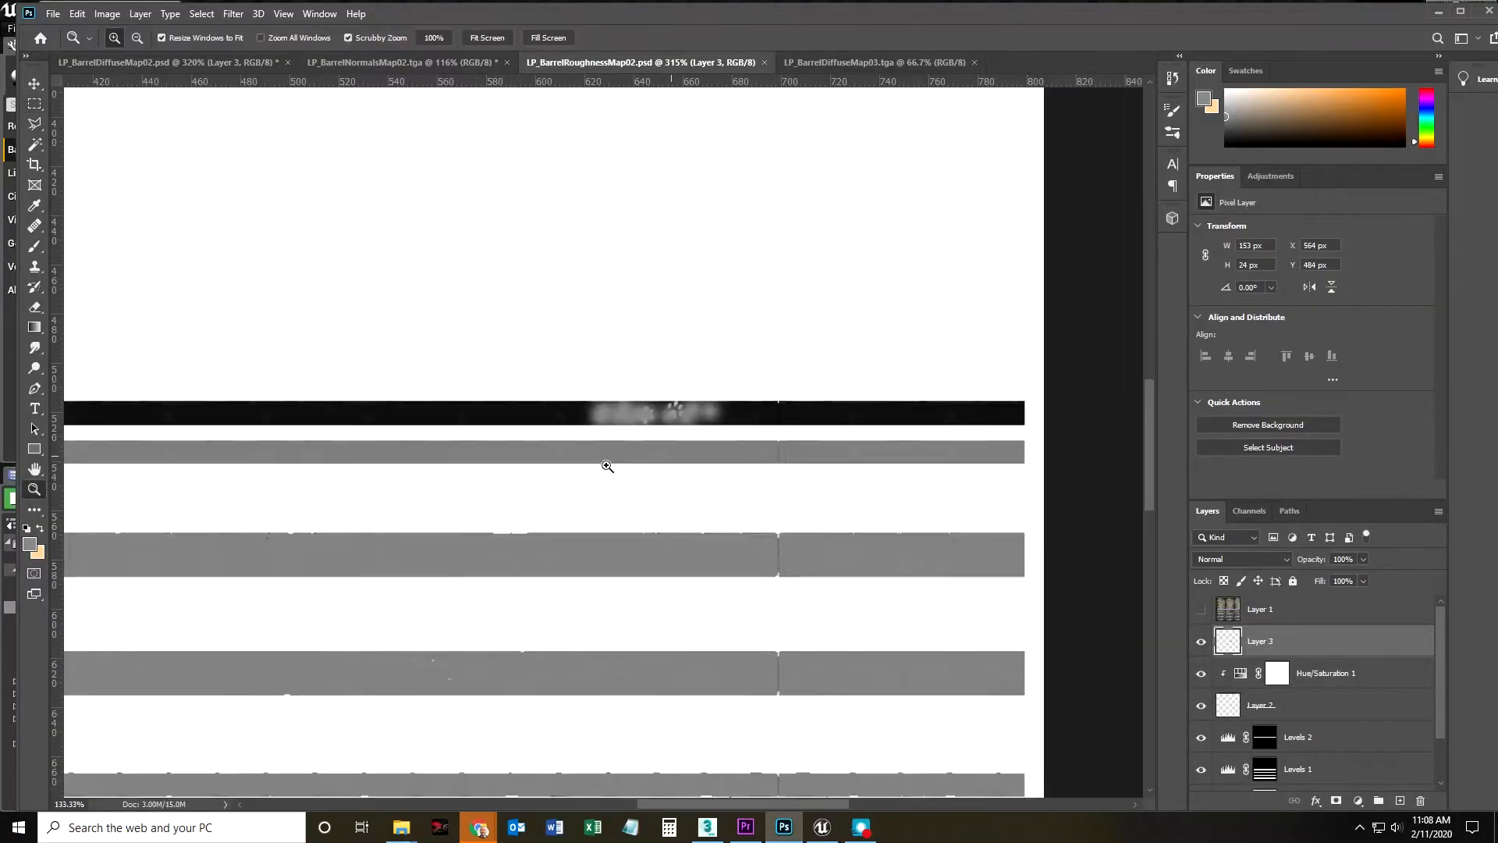
pyautogui.click(770, 62)
pyautogui.click(716, 62)
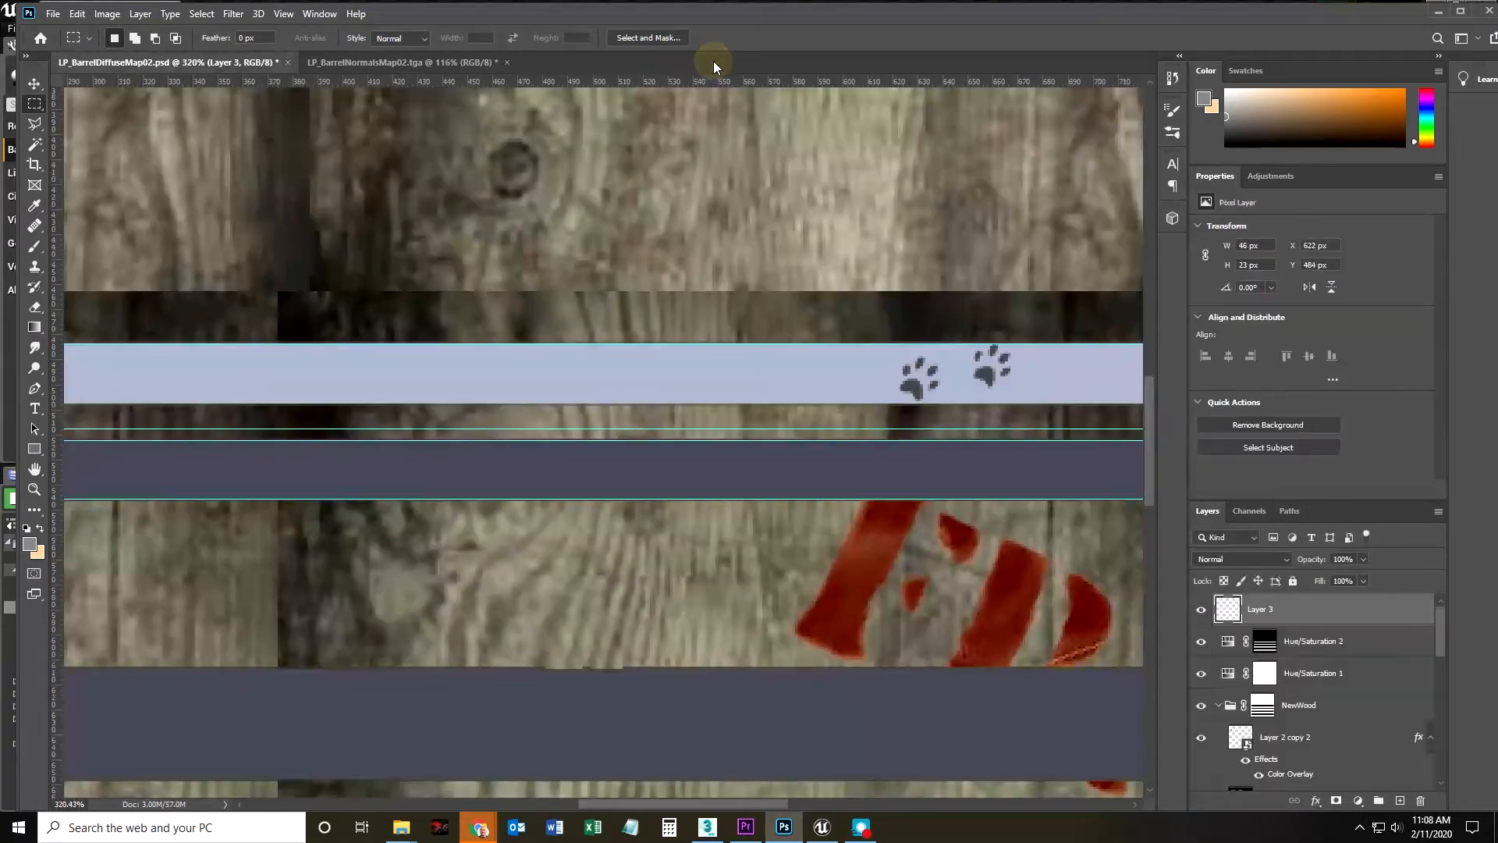
pyautogui.click(288, 63)
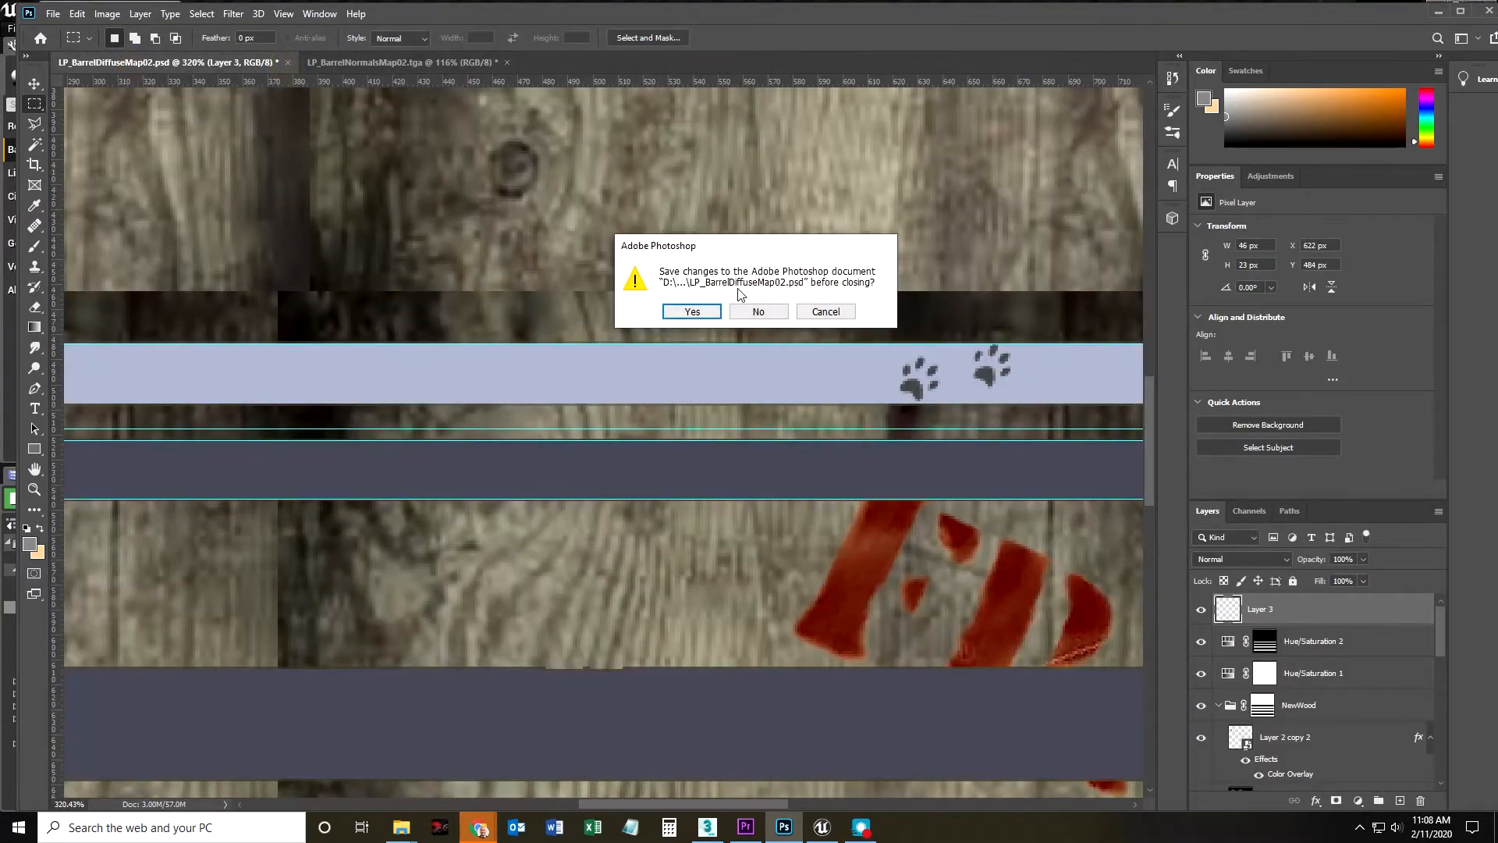
pyautogui.click(690, 312)
pyautogui.click(258, 62)
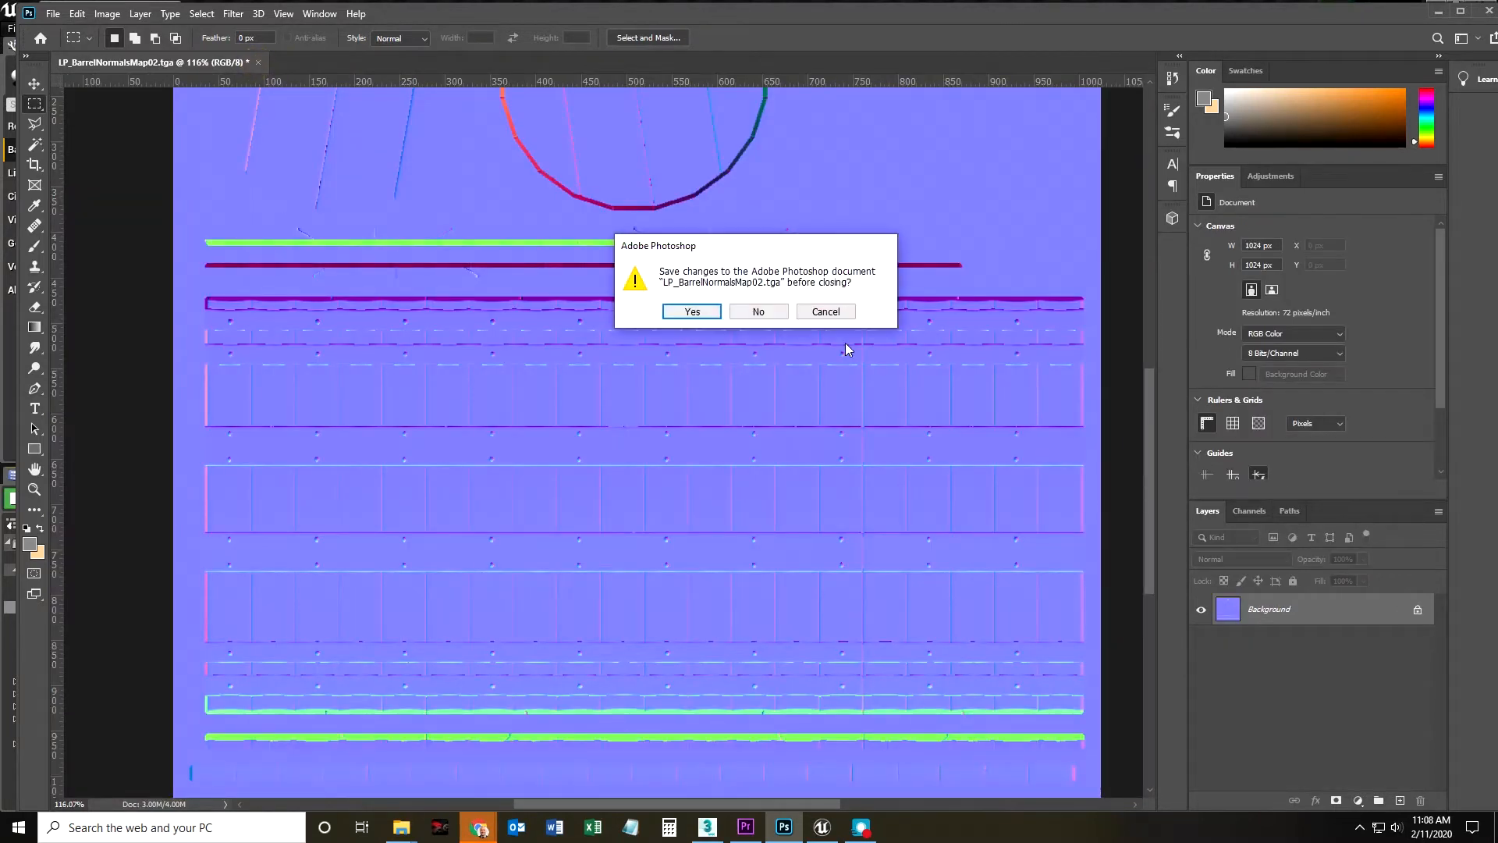
pyautogui.click(686, 313)
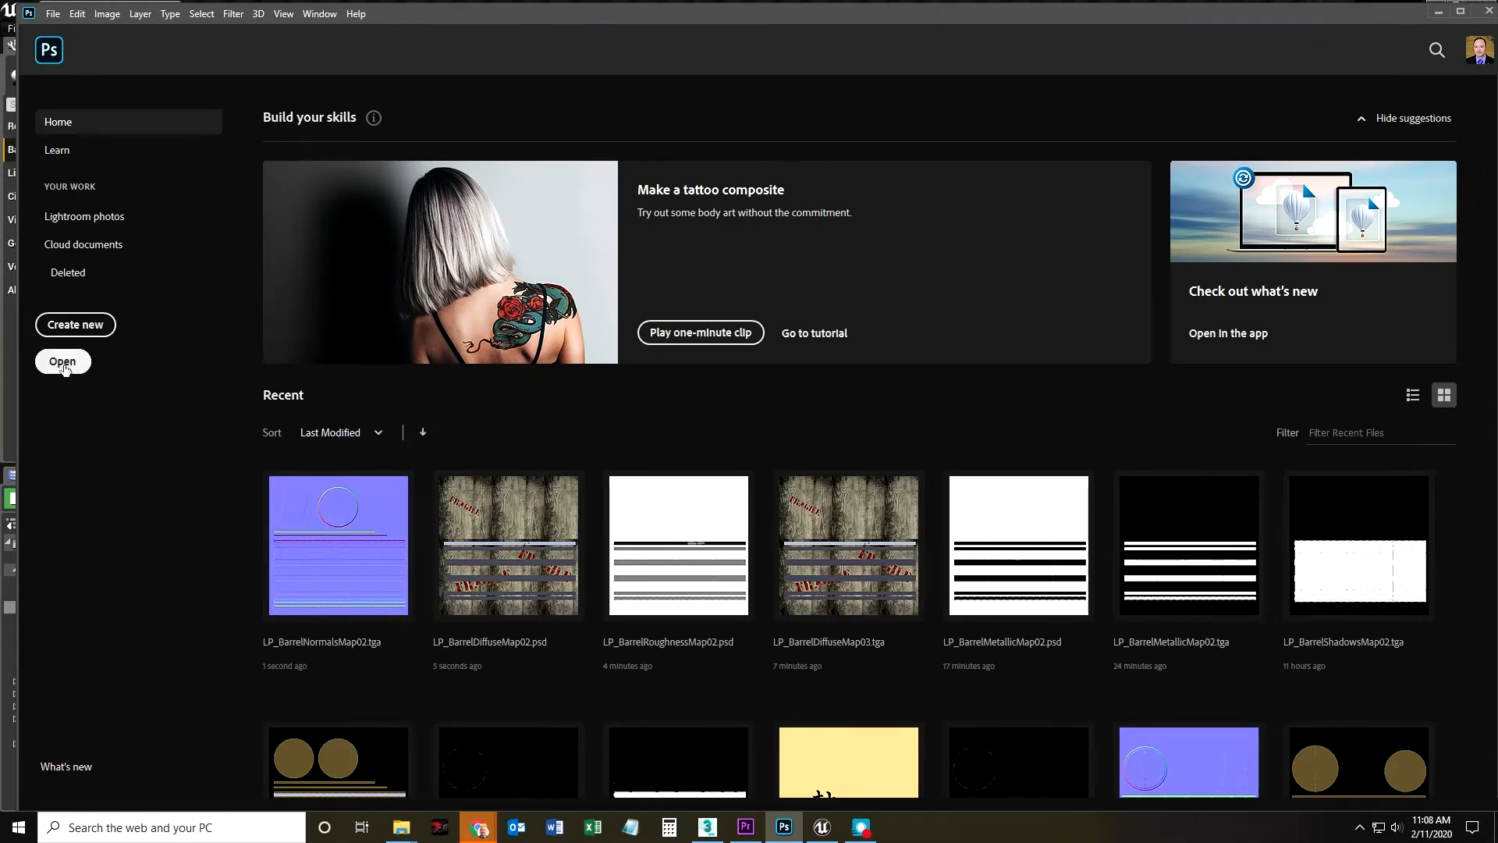
# Open LP_BarrelRoughnessMap02.tga, LP_BarrelMetallicMap02.tga and LP_BarrelShadowsMap02.tga together from the Maps folder.
pyautogui.click(62, 362)
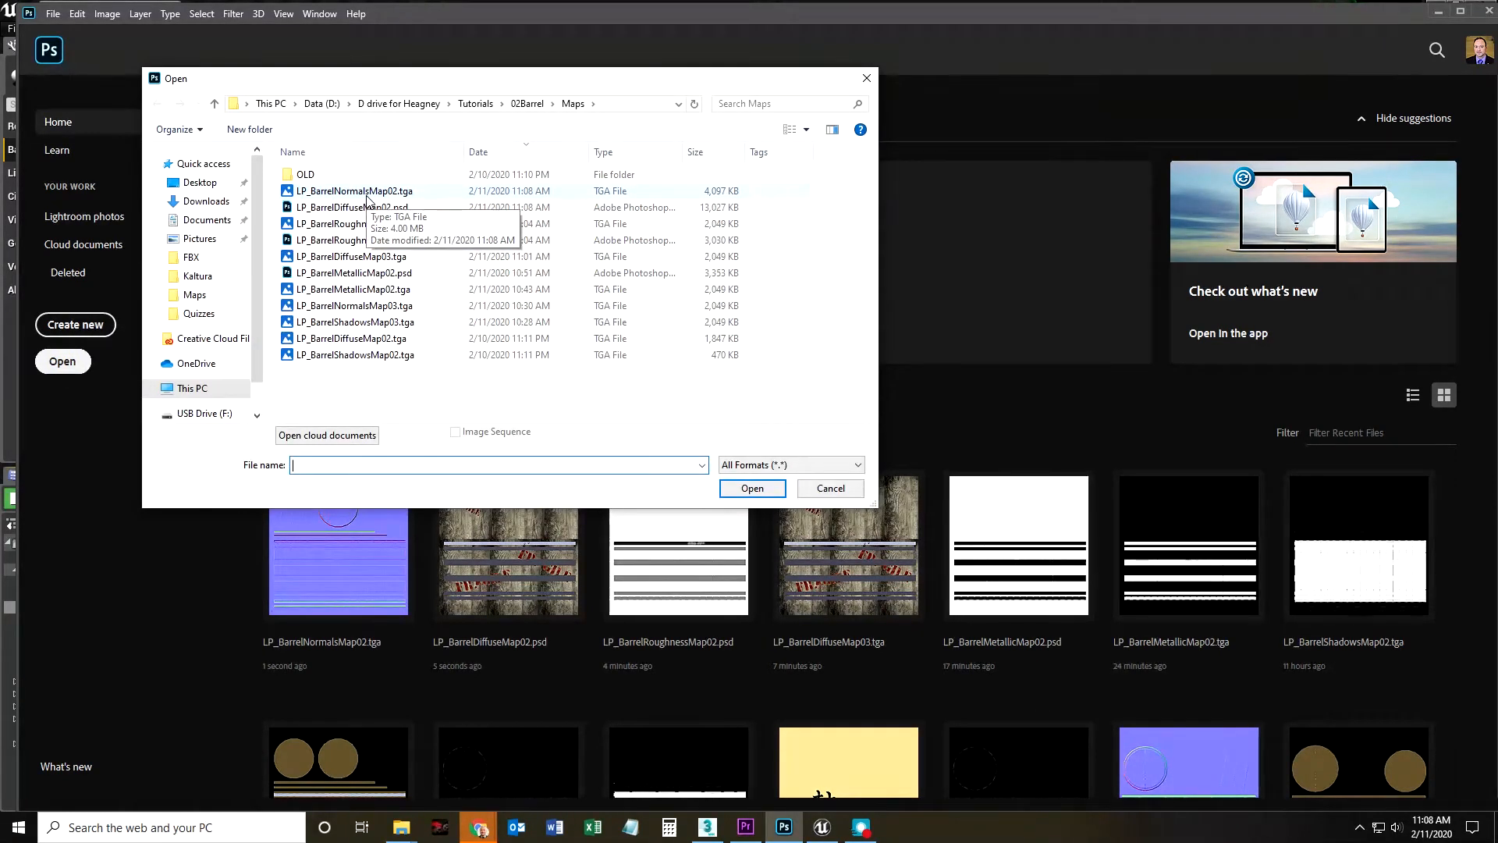
pyautogui.click(334, 224)
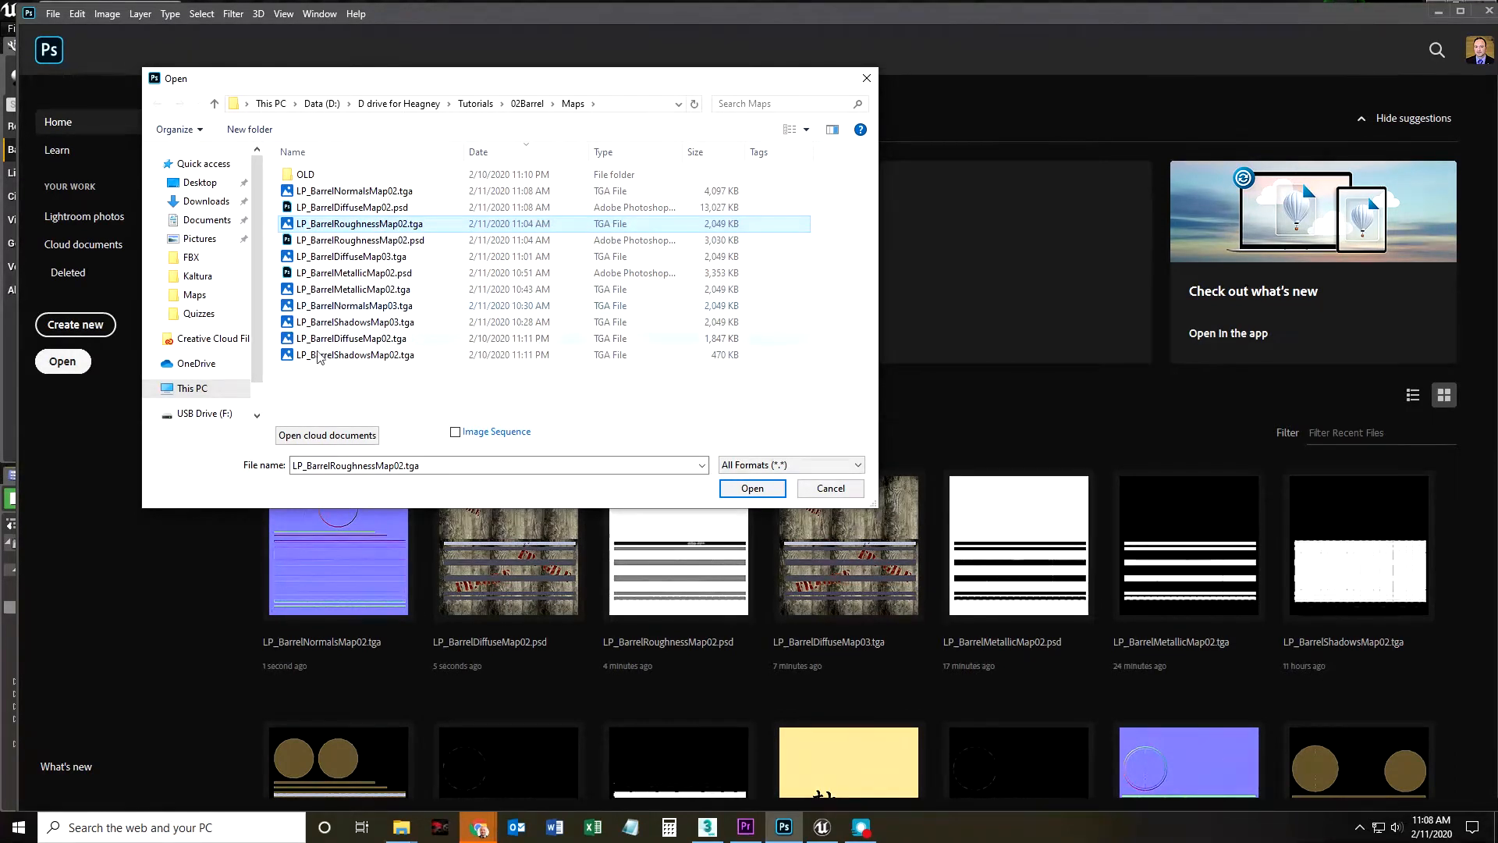
pyautogui.keyDown('ctrl'); pyautogui.click(353, 289); pyautogui.keyUp('ctrl')
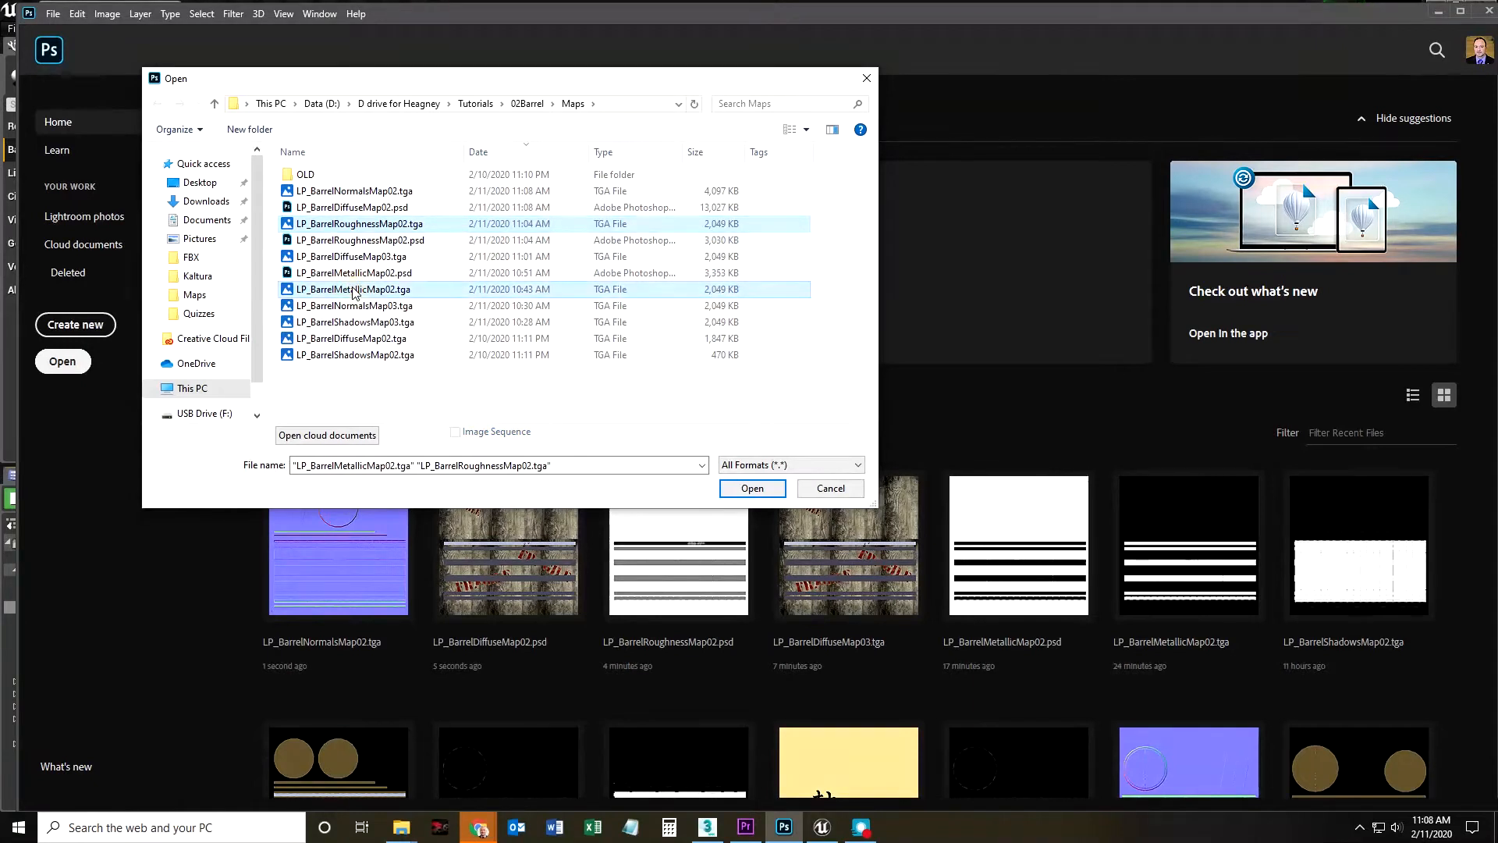
pyautogui.keyDown('ctrl'); pyautogui.click(355, 357); pyautogui.keyUp('ctrl')
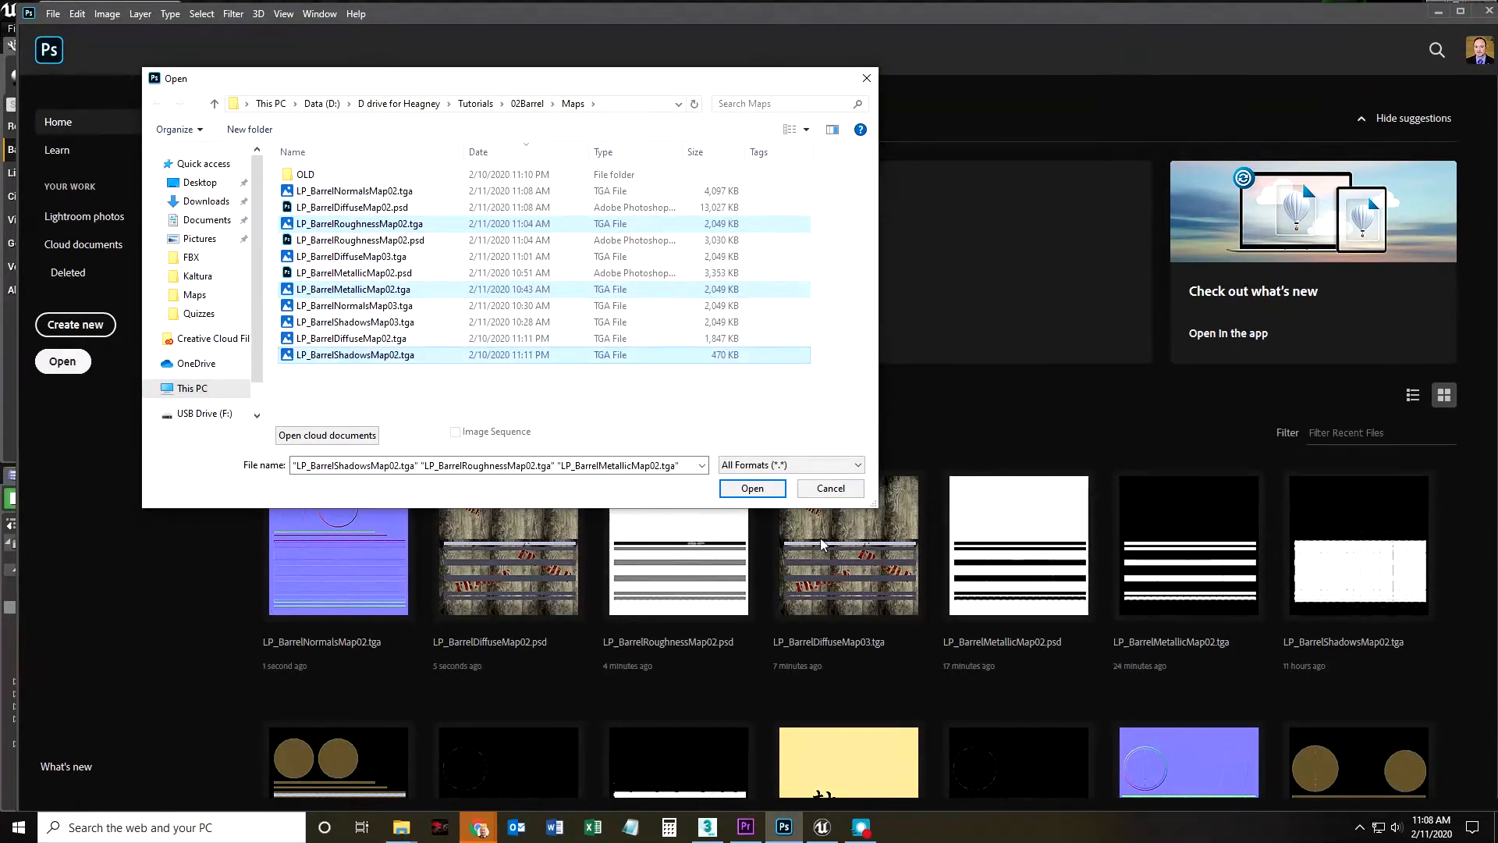
pyautogui.click(752, 489)
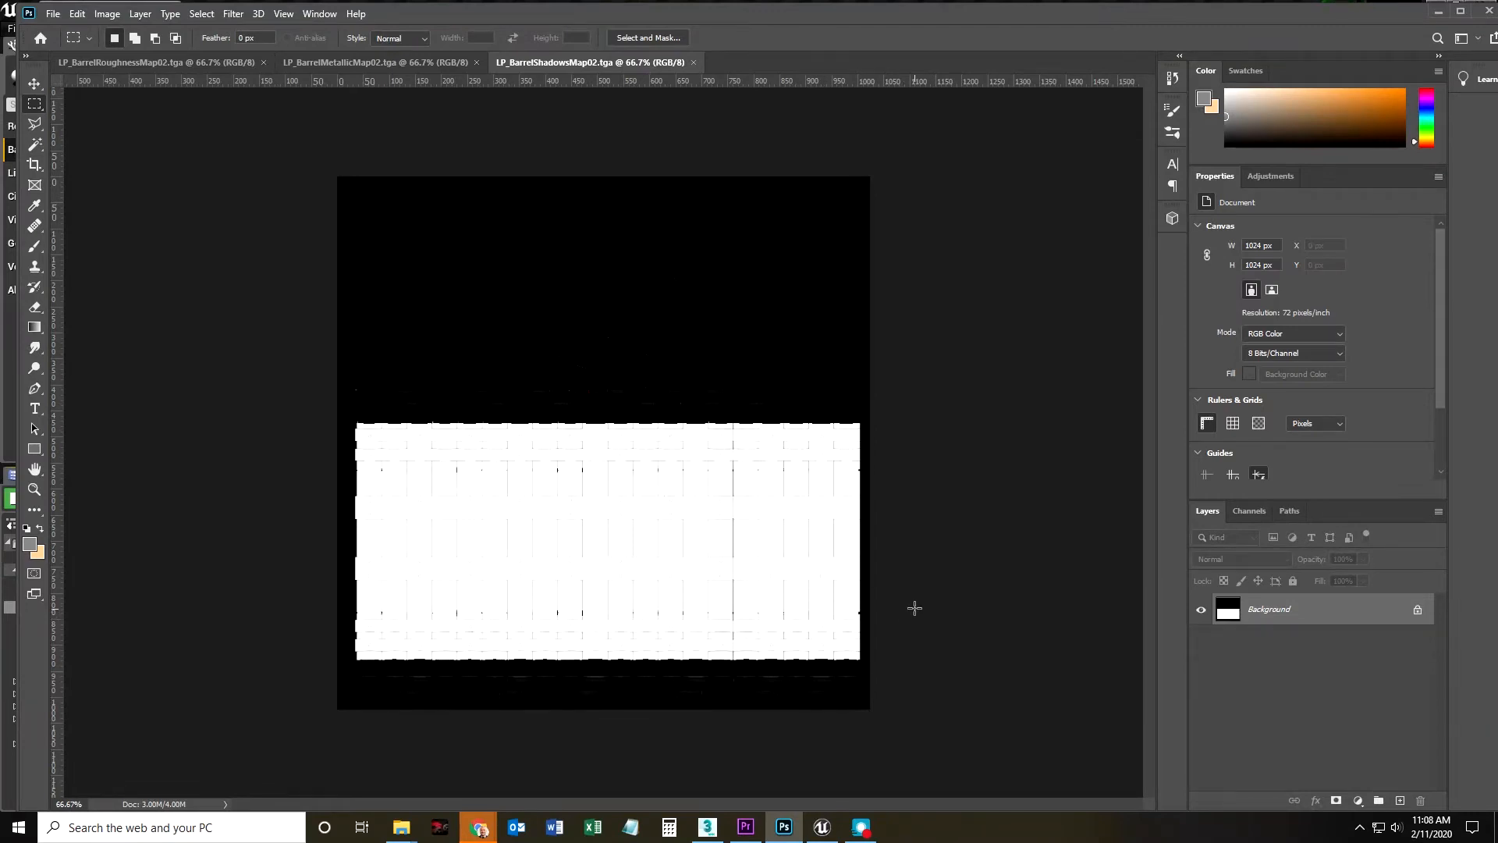
# Unlock the Background layer of LP_BarrelShadowsMap02.tga and bring the LP_BarrelMetallicMap02.tga document into view.
pyautogui.click(1417, 610)
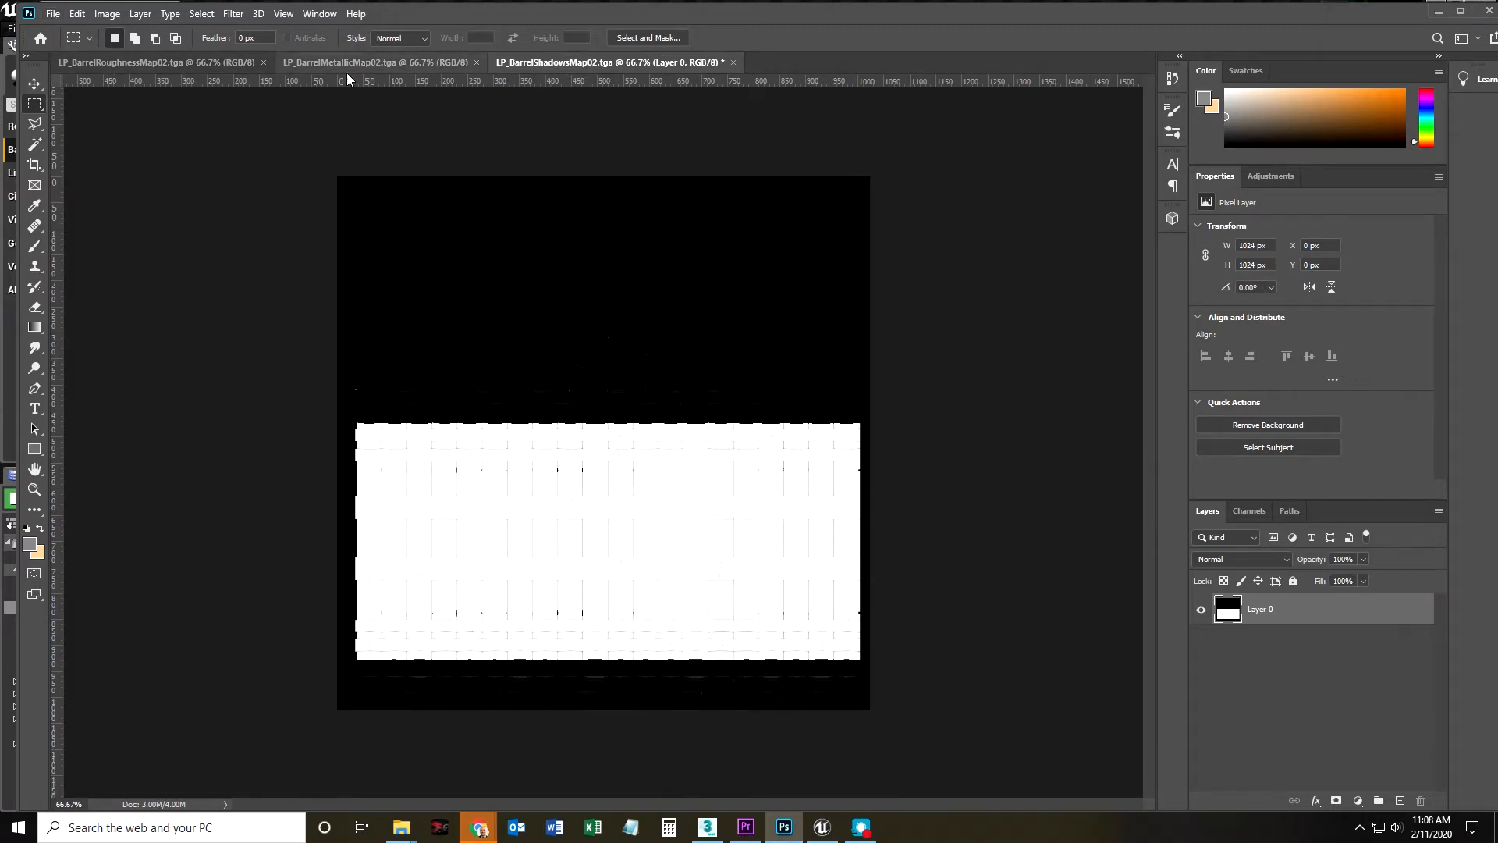
pyautogui.moveTo(365, 63); pyautogui.dragTo(157, 59)
pyautogui.moveTo(340, 77); pyautogui.dragTo(92, 94)
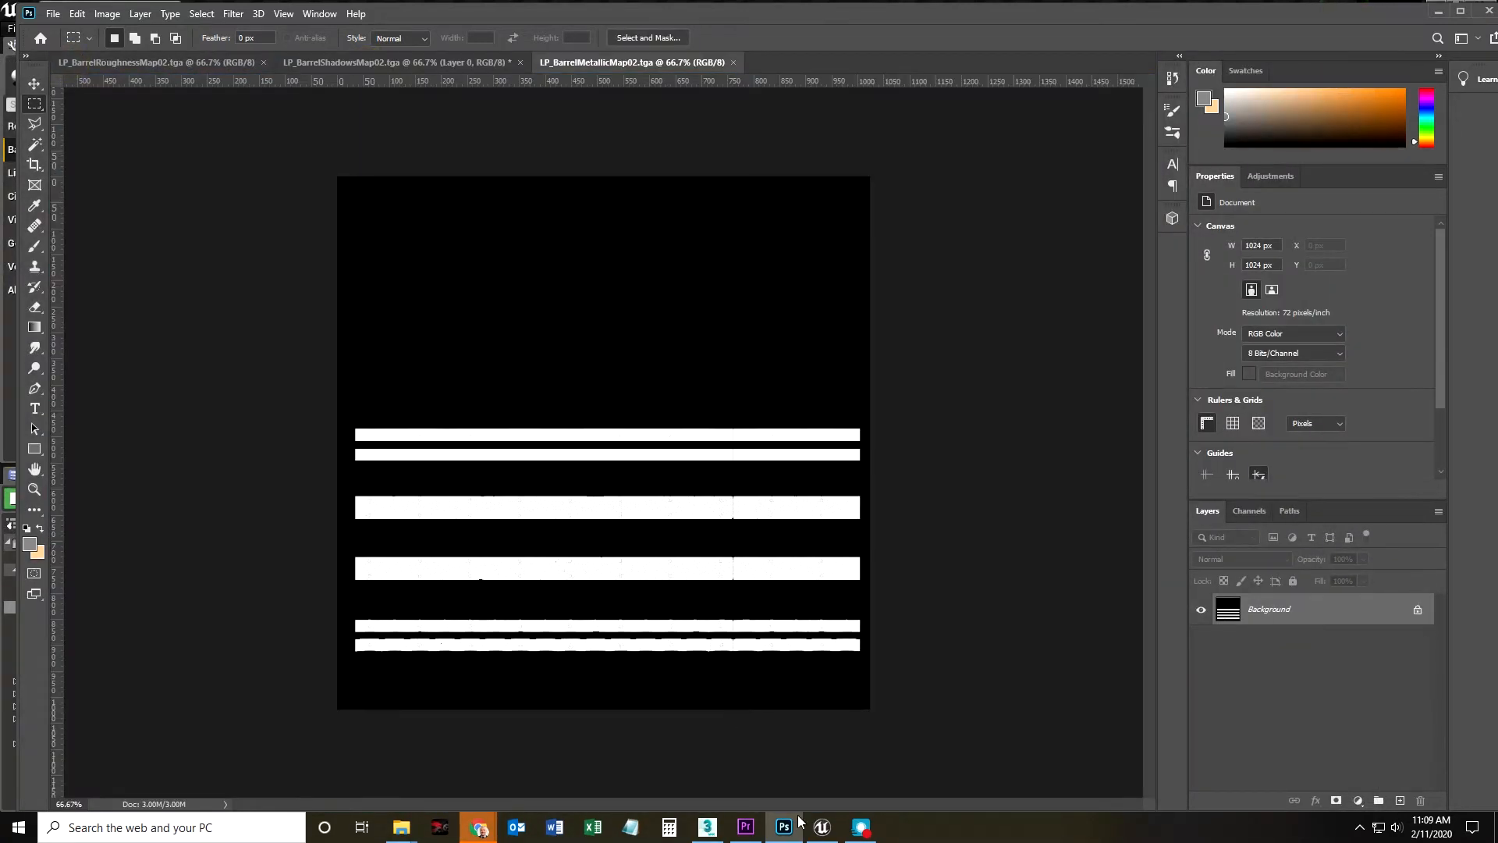
# Switch to Unreal Editor and open the M_HeagBarrel material to check its Metallic, Roughness and Ambient Occlusion inputs.
pyautogui.click(822, 827)
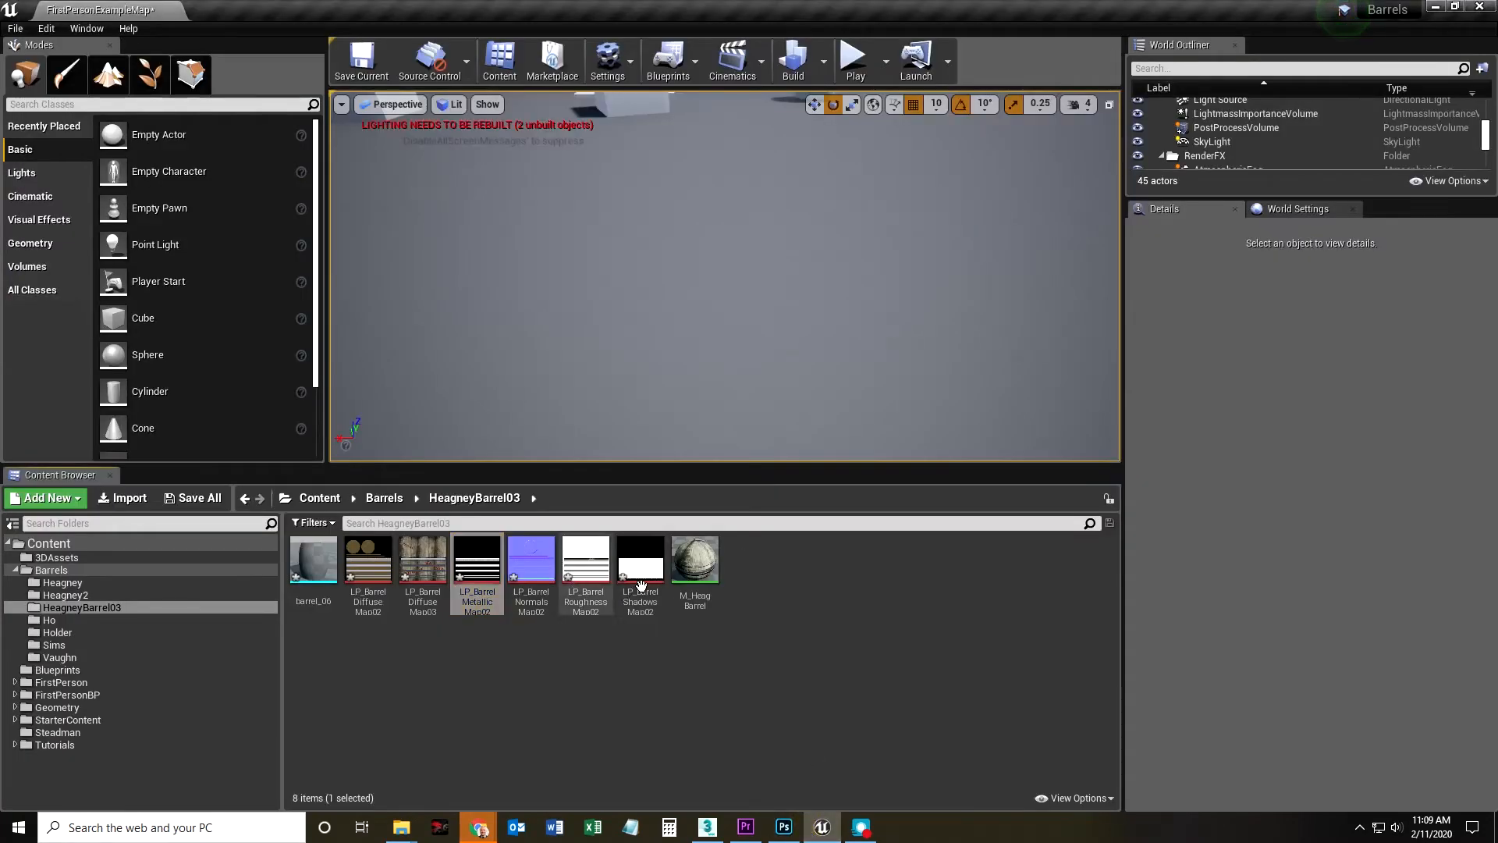
pyautogui.doubleClick(694, 559)
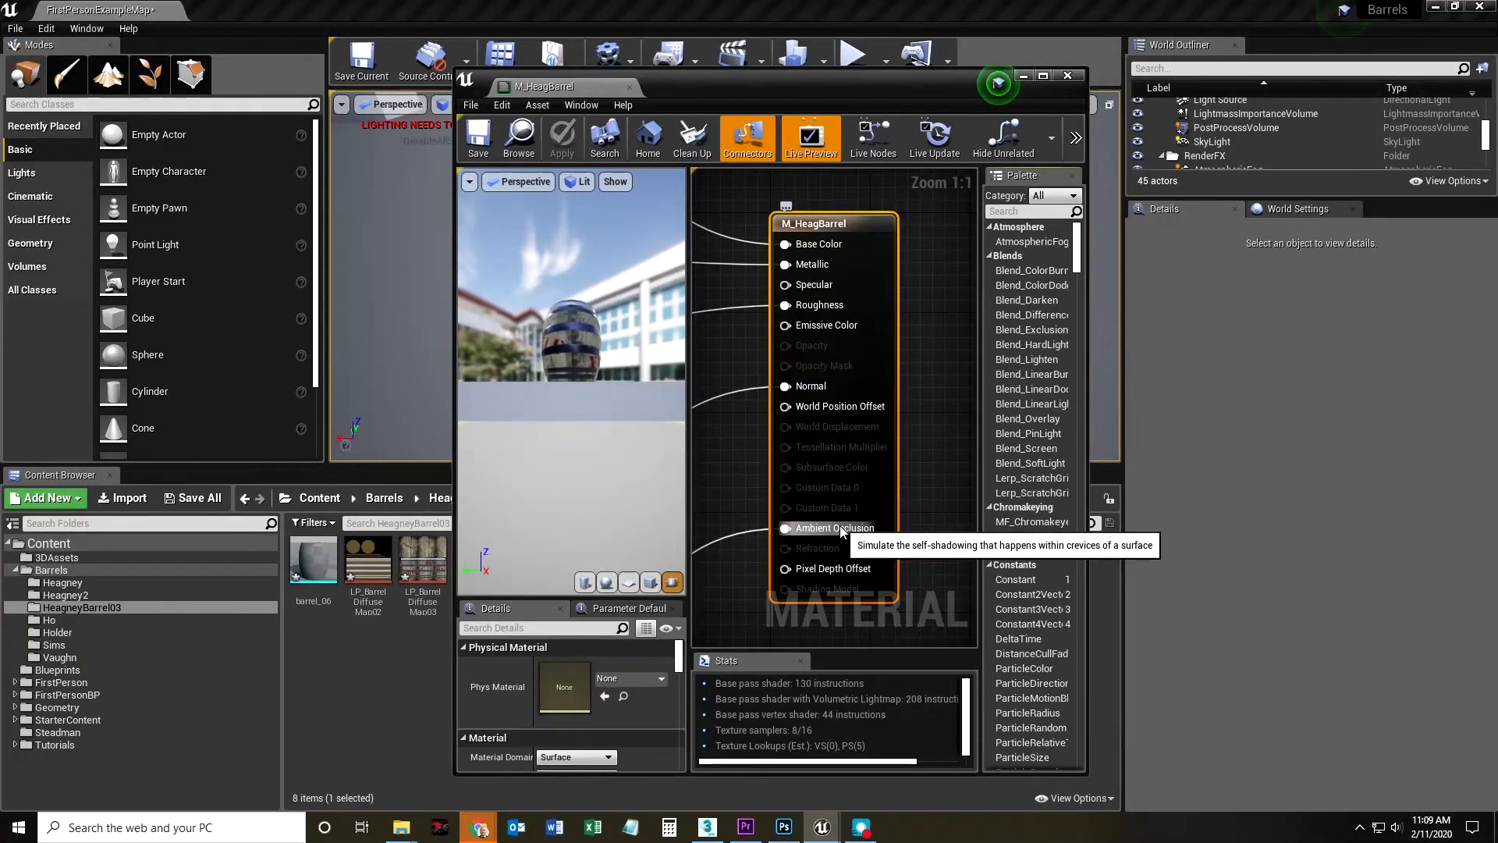
# Return to Photoshop and arrange the open documents in the order metallic, roughness, shadows.
pyautogui.click(785, 829)
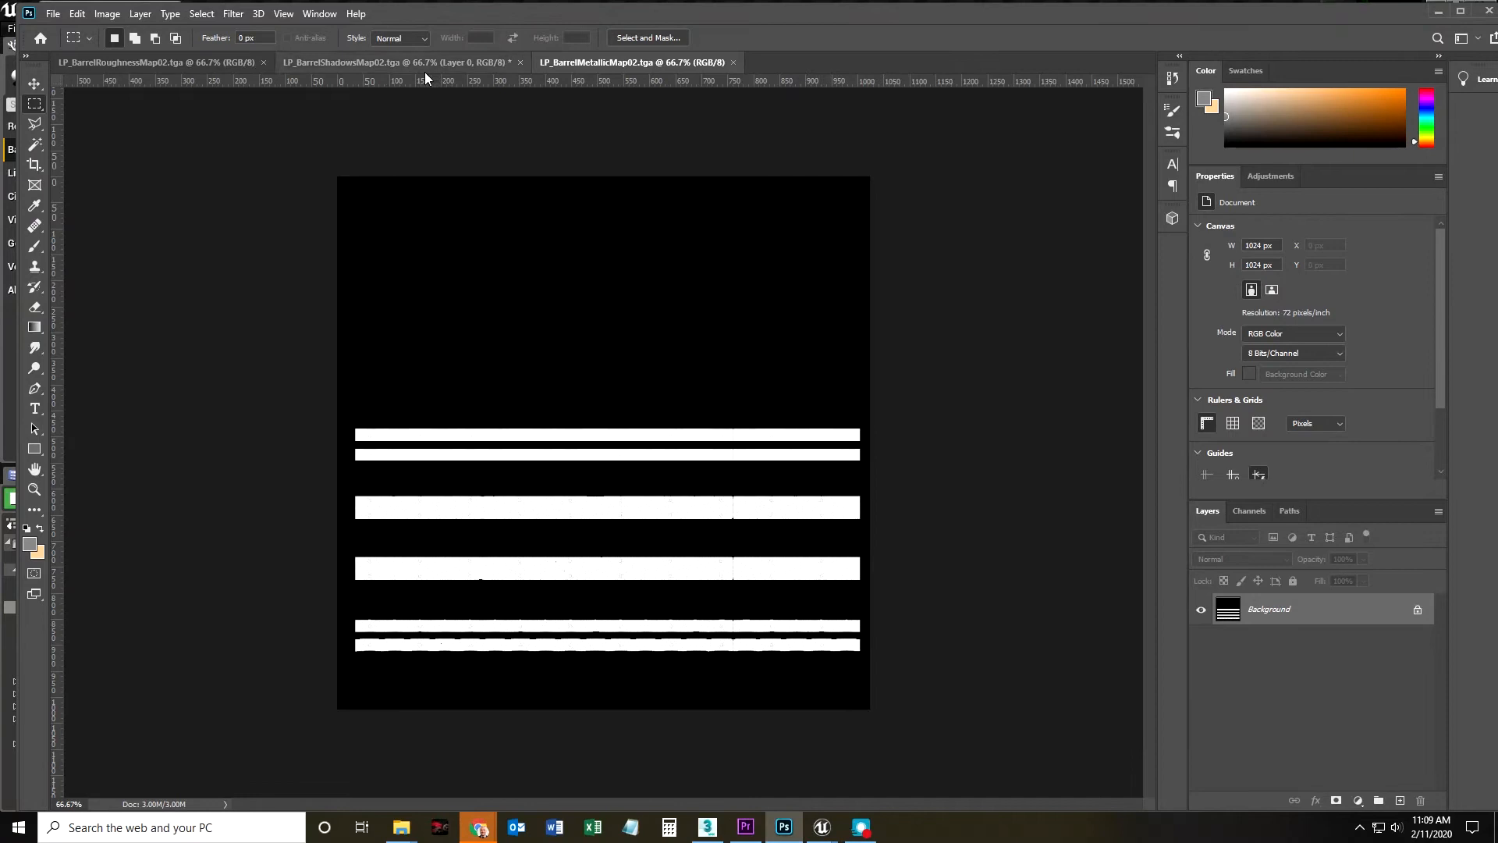
pyautogui.click(162, 67)
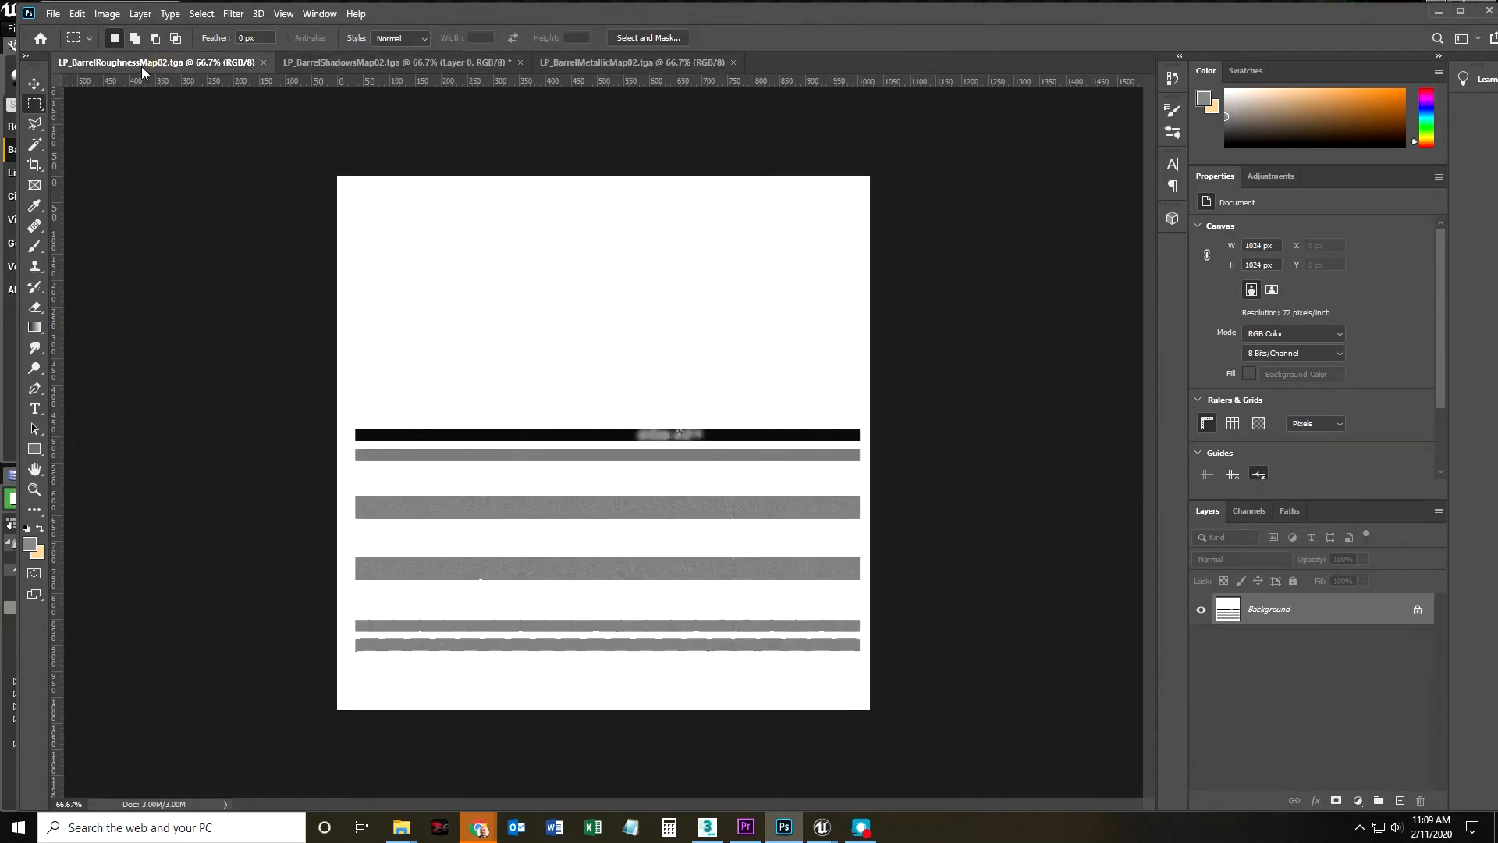
pyautogui.click(330, 62)
pyautogui.click(151, 61)
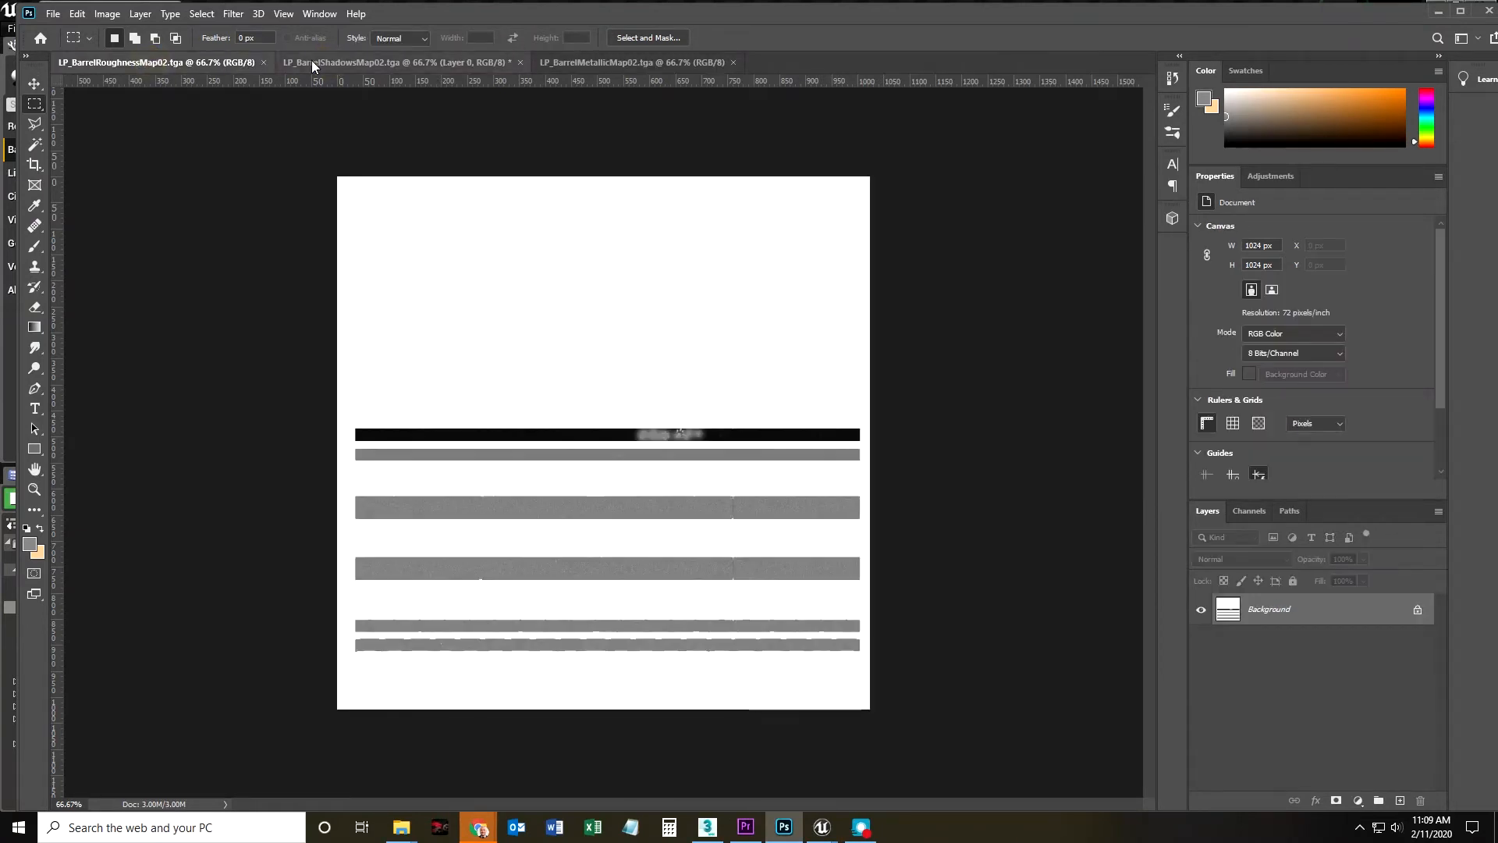
pyautogui.click(611, 61)
pyautogui.moveTo(611, 60); pyautogui.dragTo(113, 61)
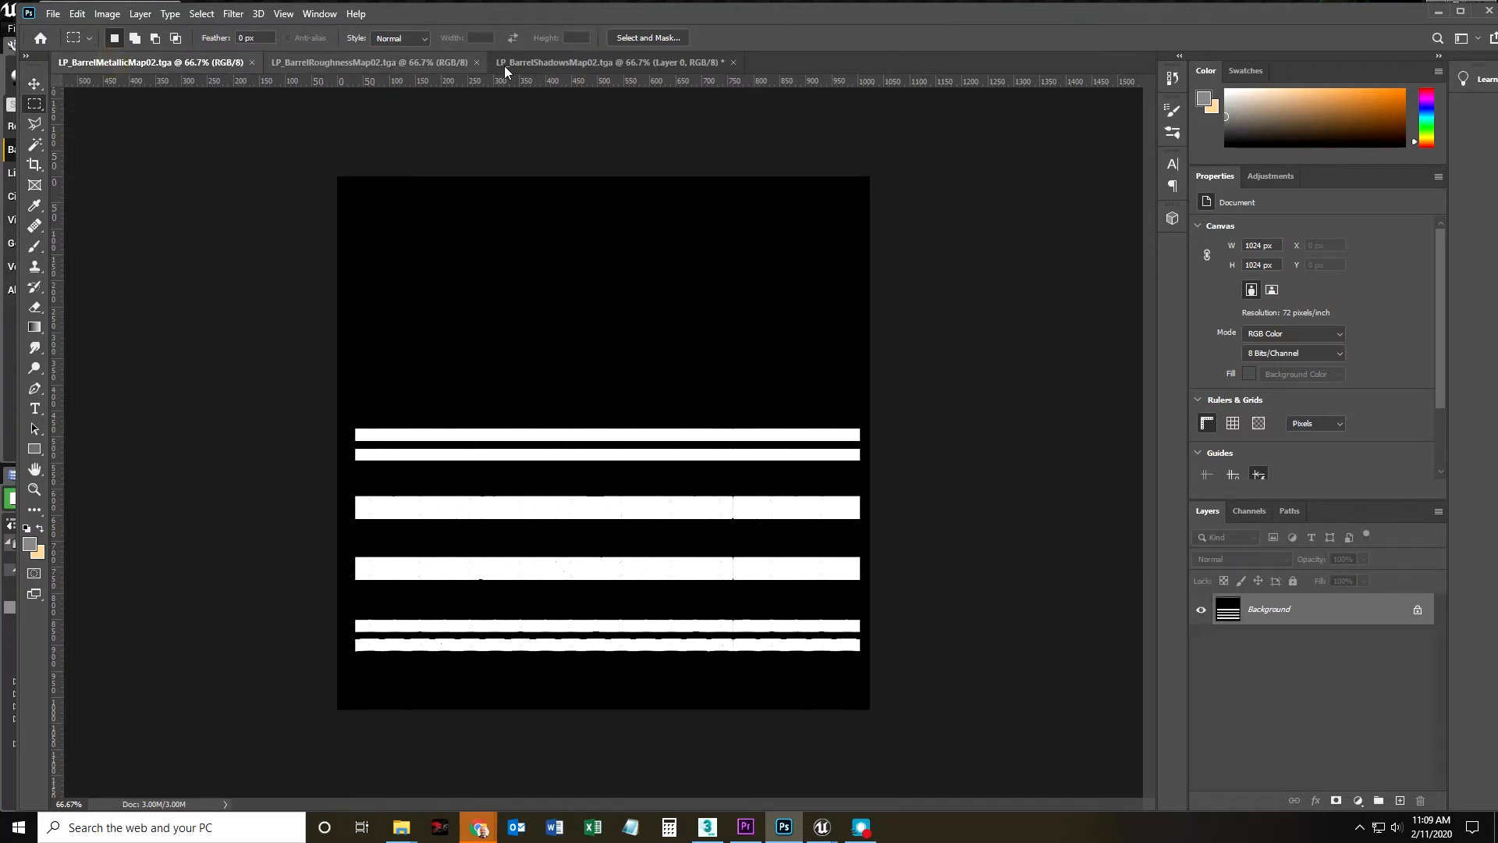
pyautogui.moveTo(822, 833)
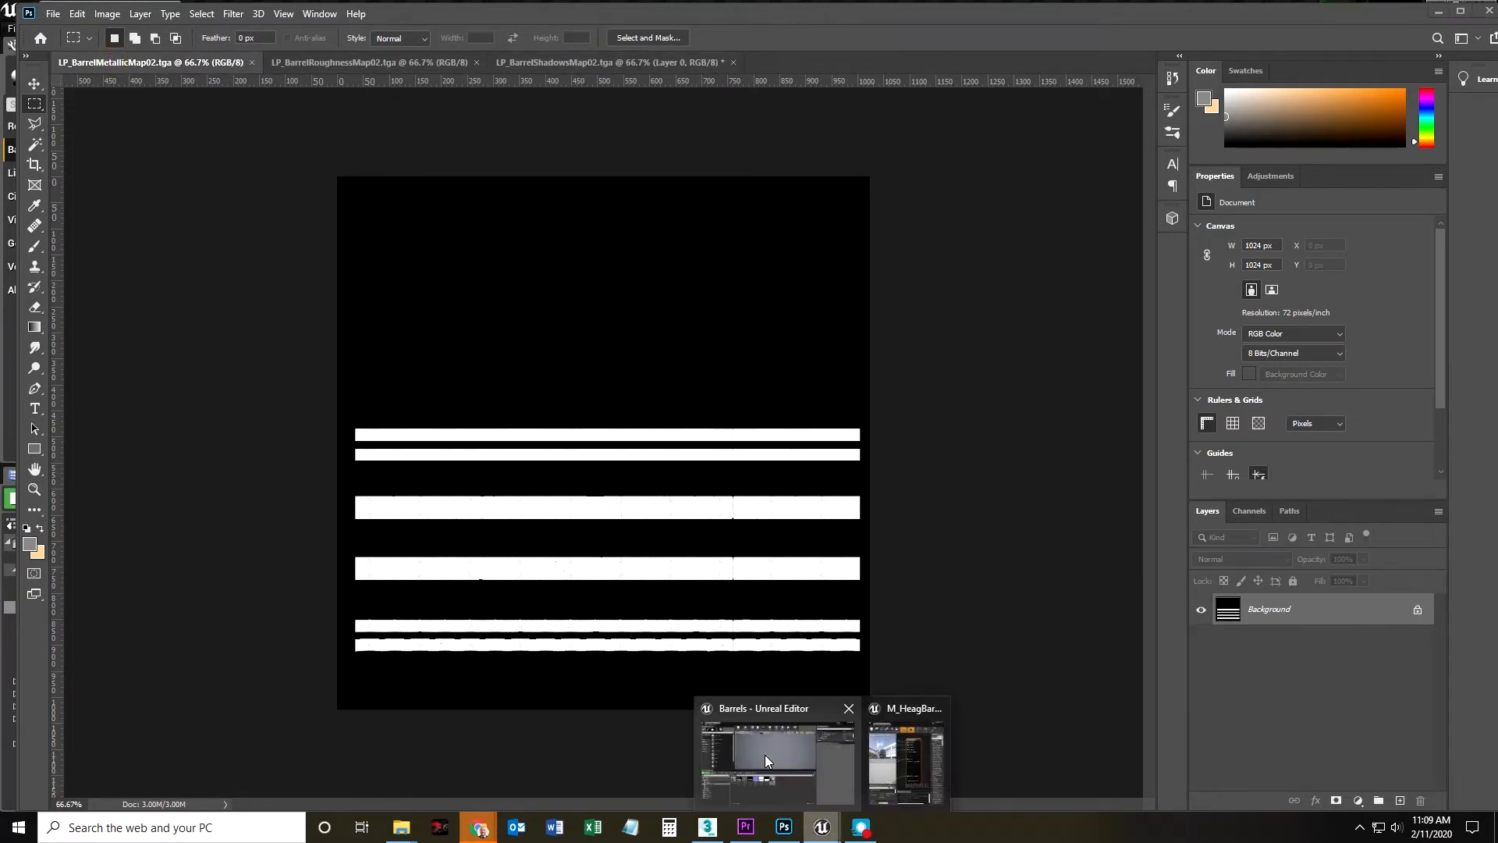
pyautogui.moveTo(913, 768)
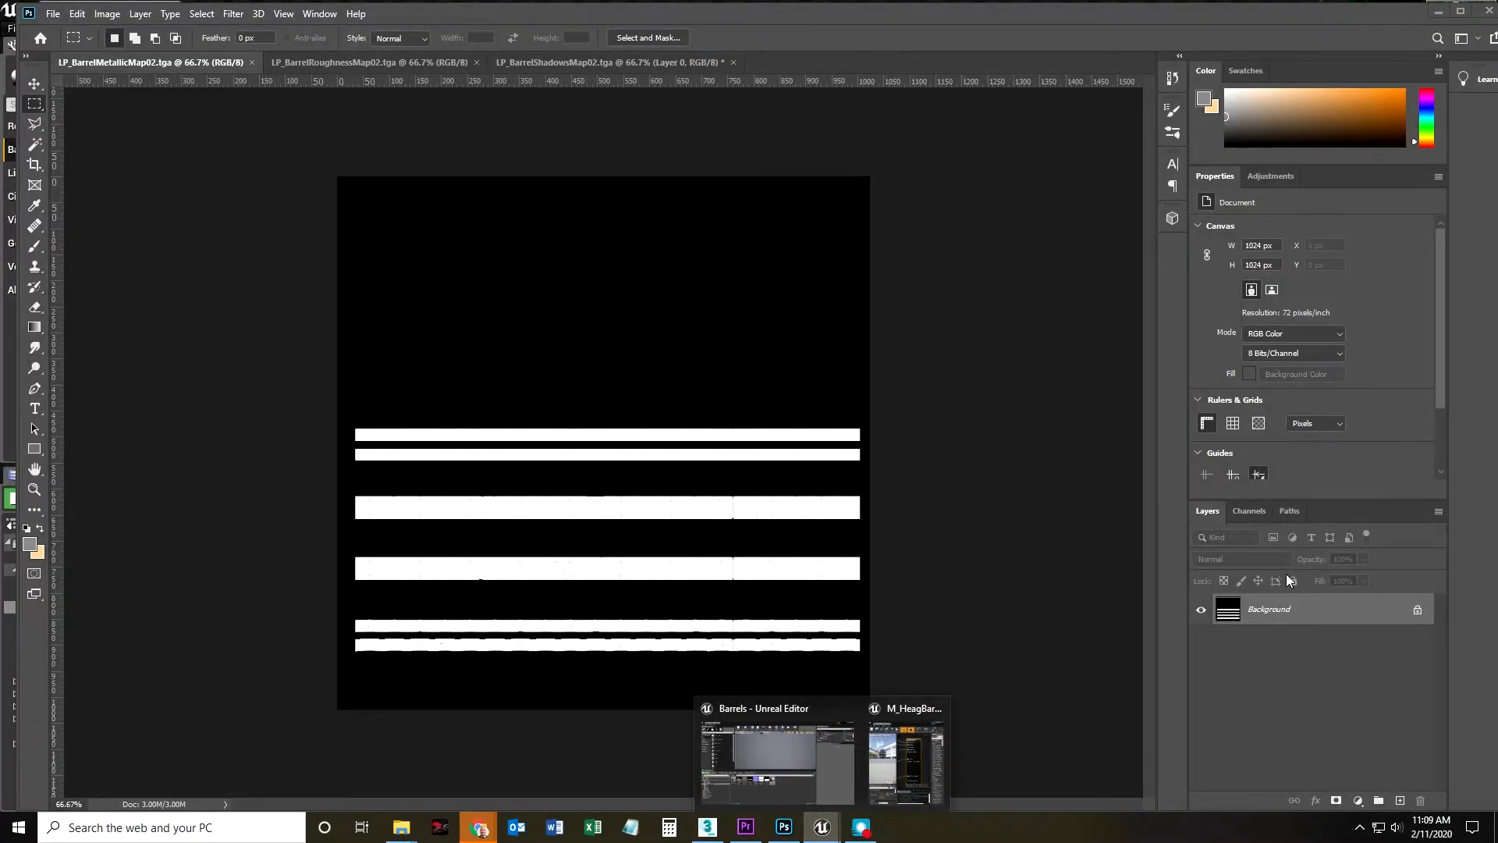
# Examine the metallic map's individual colour channels by toggling their visibility, then restore the RGB composite.
pyautogui.click(1248, 511)
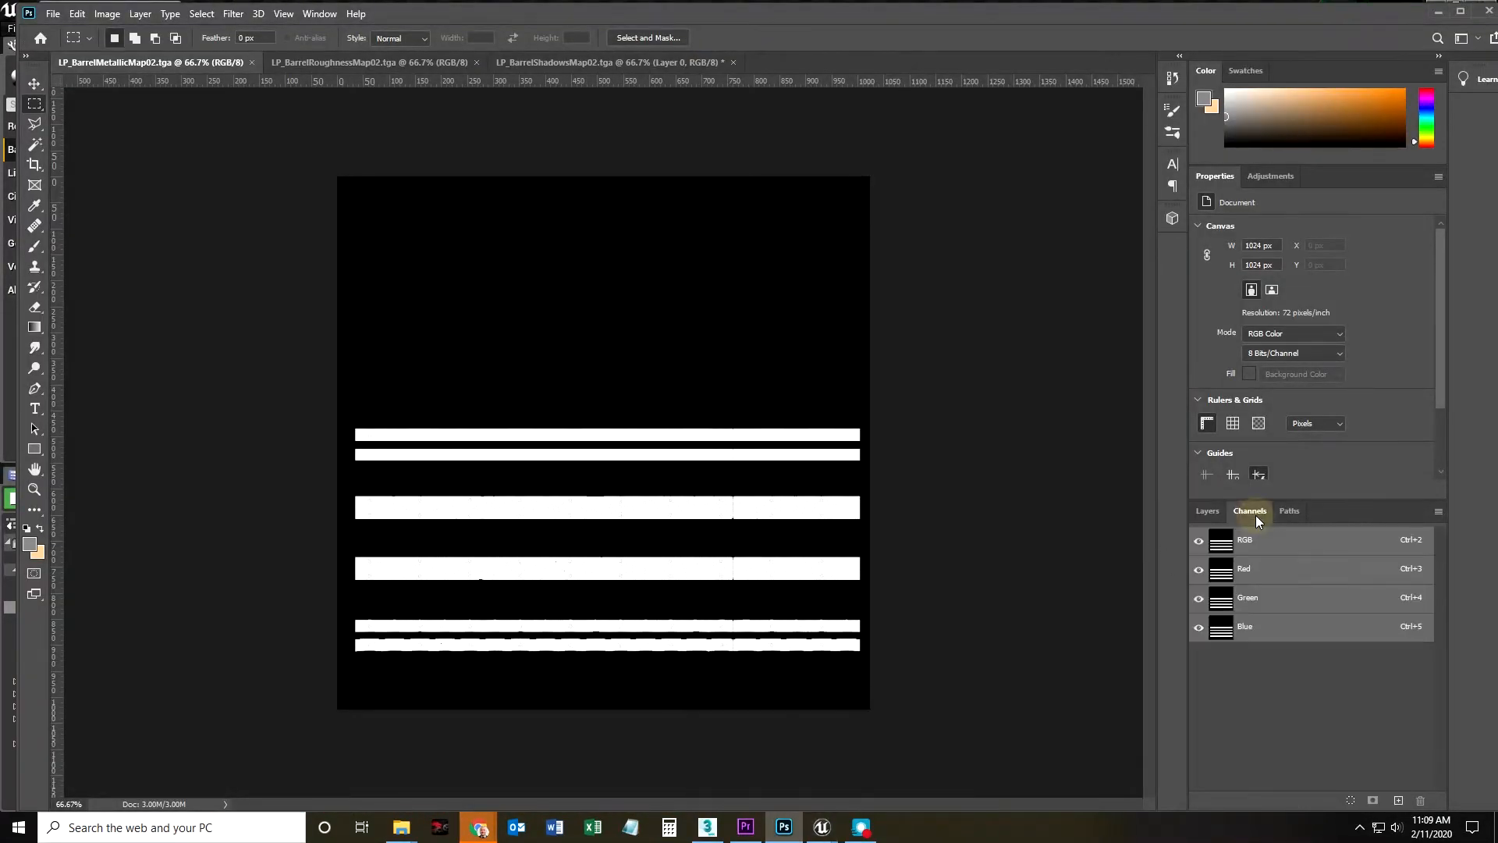
pyautogui.click(1199, 570)
pyautogui.click(1198, 598)
pyautogui.click(1199, 570)
pyautogui.click(1198, 627)
pyautogui.click(1242, 570)
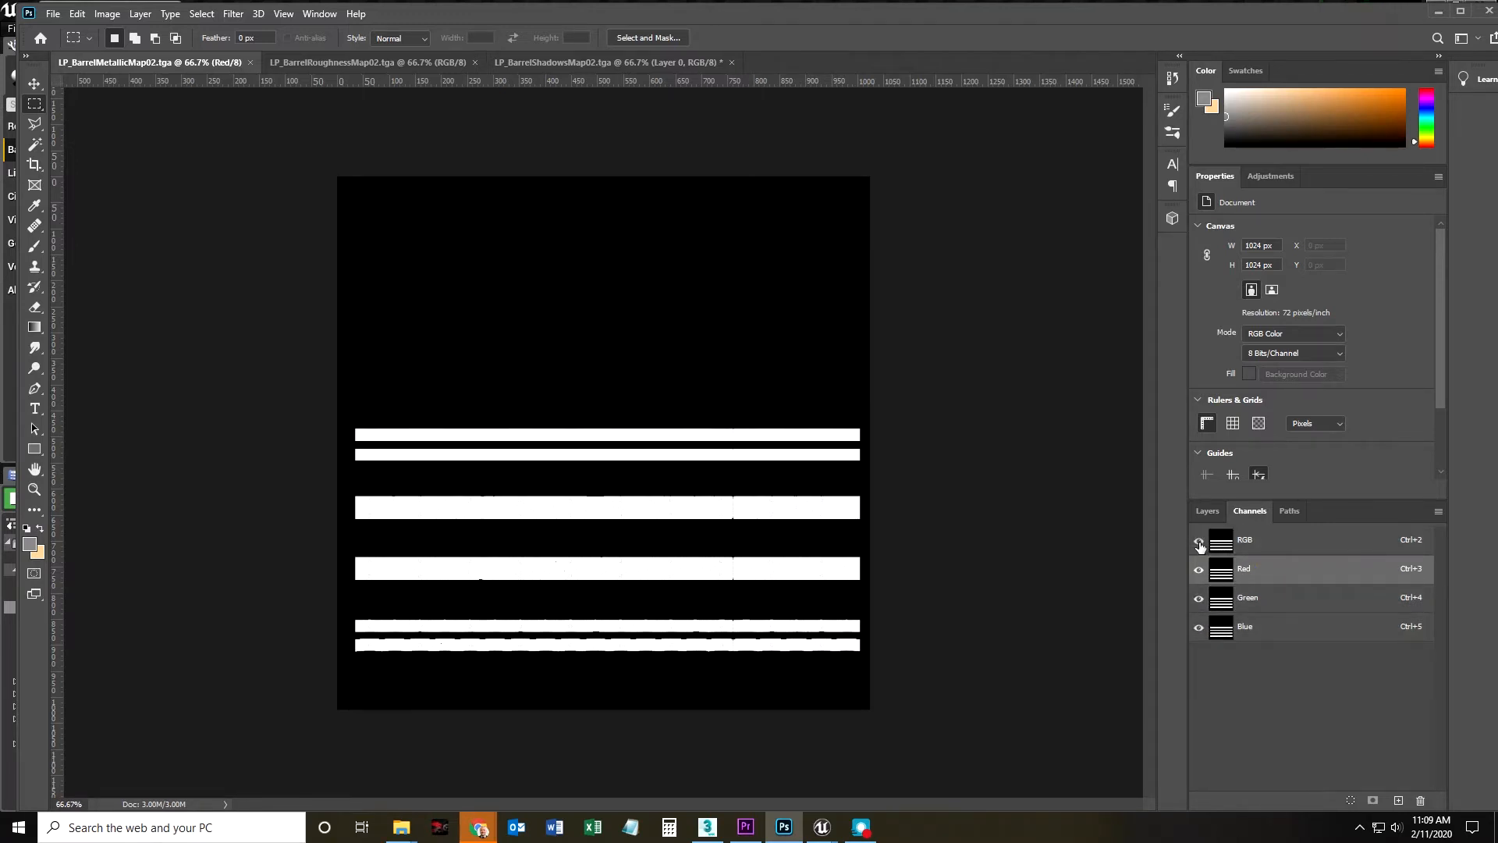
pyautogui.click(1309, 548)
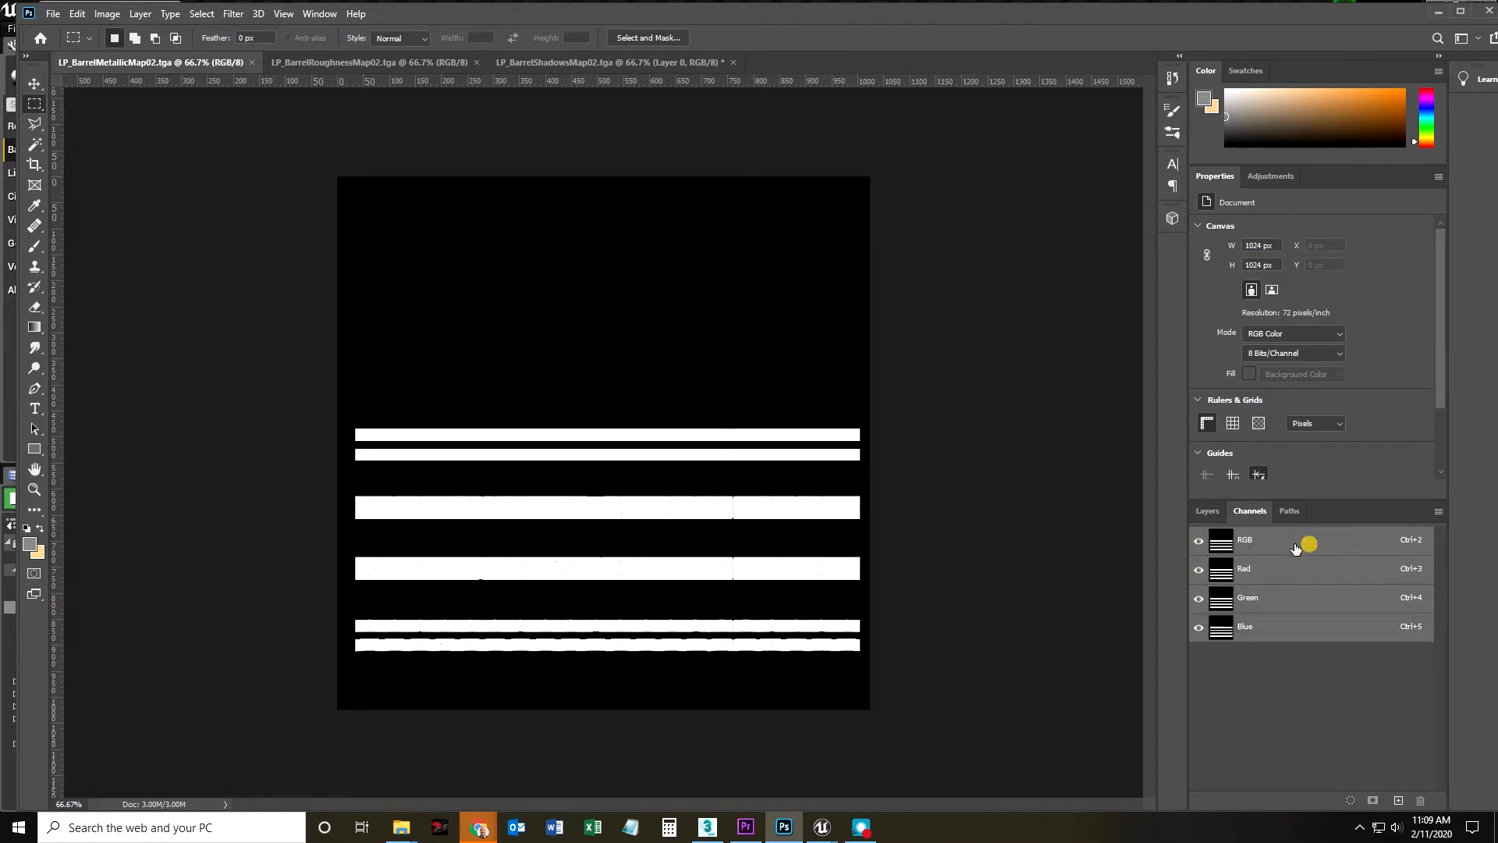
# Select the whole canvas of the metallic map and isolate its Red channel.
pyautogui.click(1212, 514)
pyautogui.moveTo(337, 177); pyautogui.dragTo(942, 771)
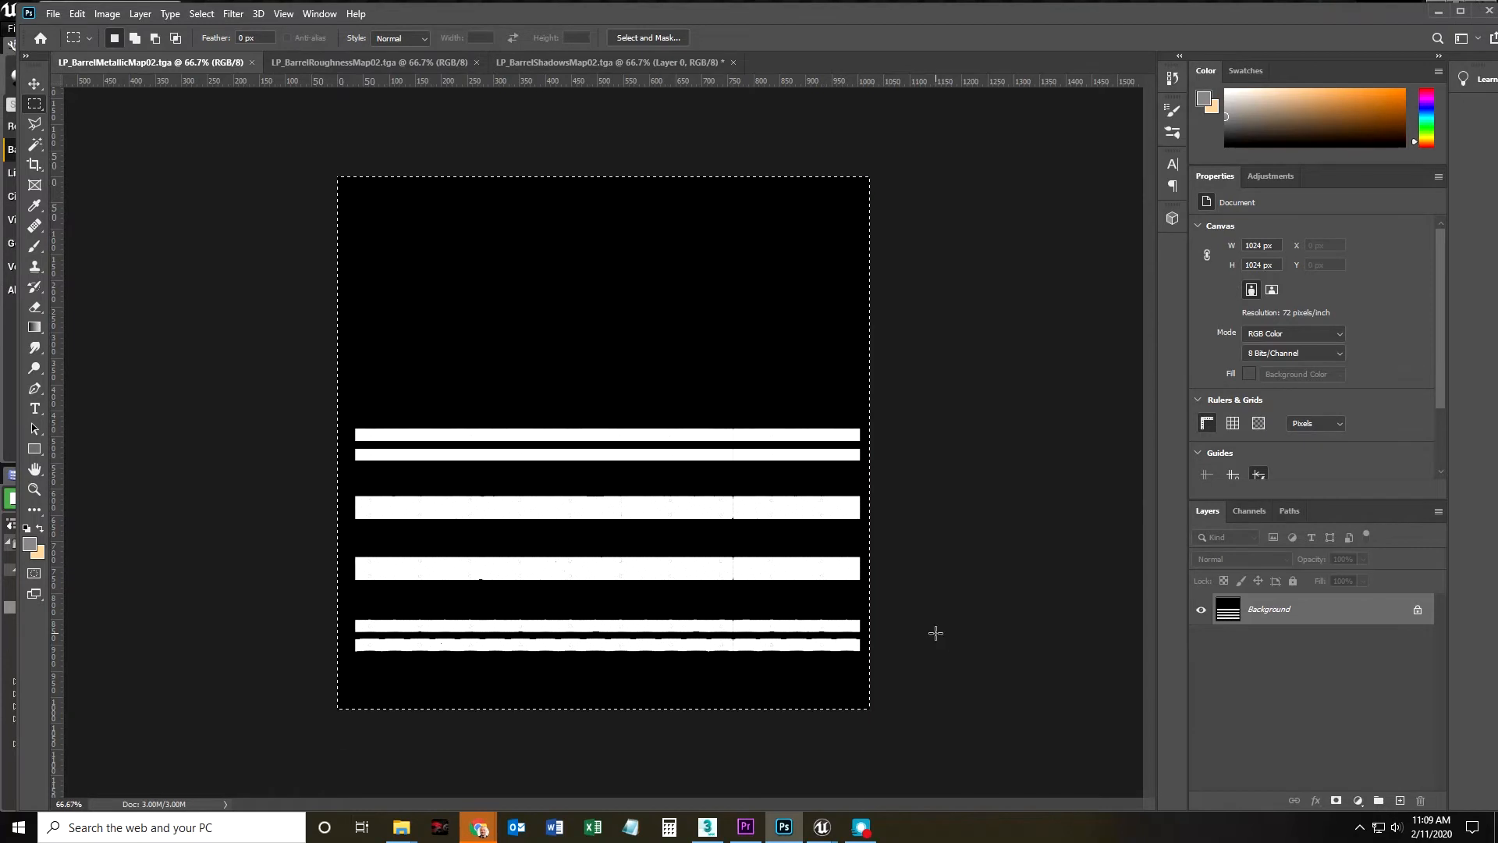
pyautogui.click(1248, 512)
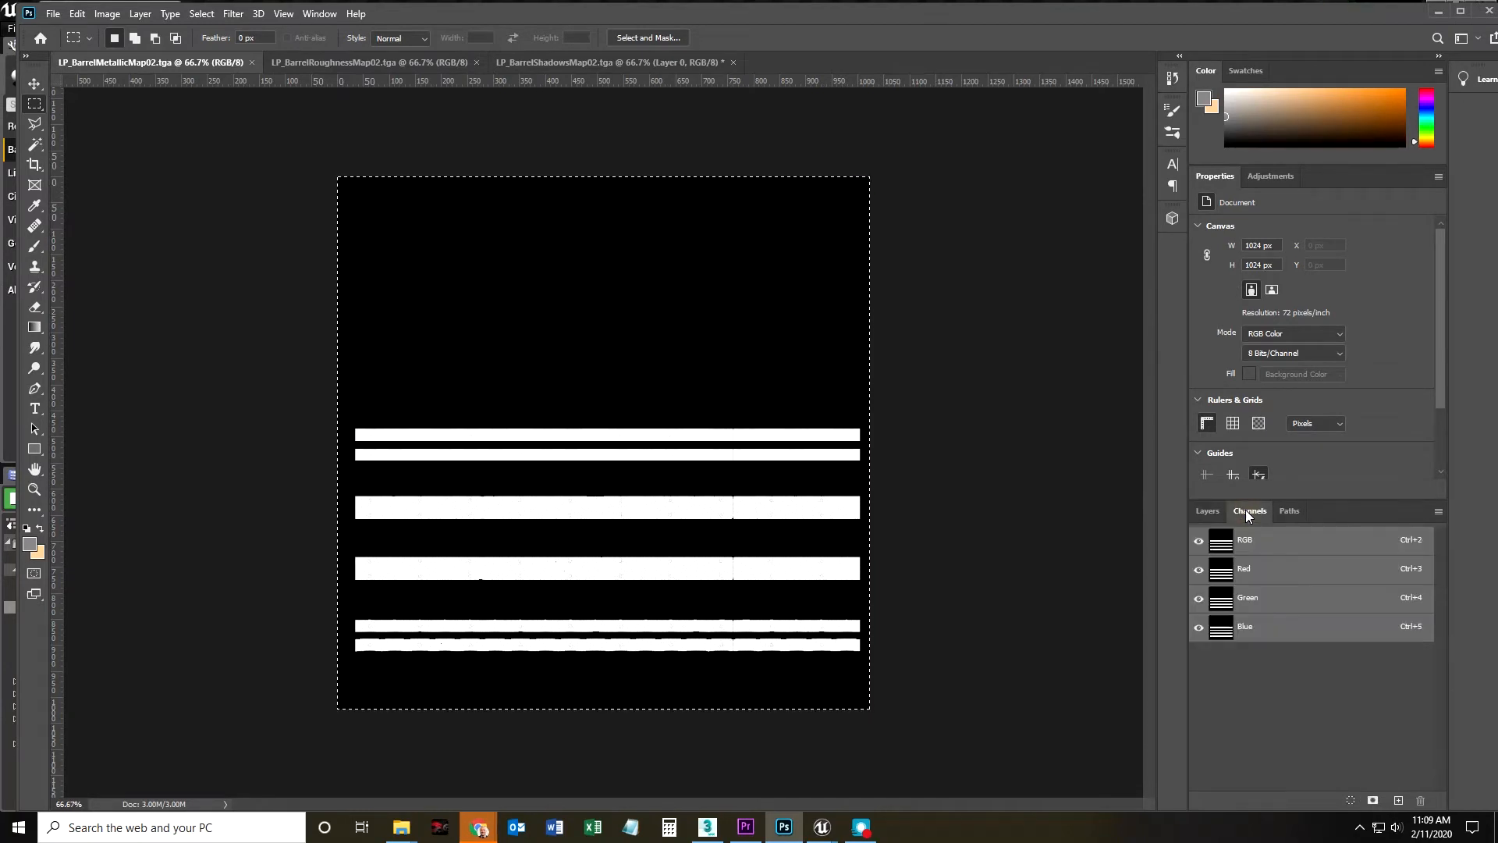
pyautogui.click(1198, 599)
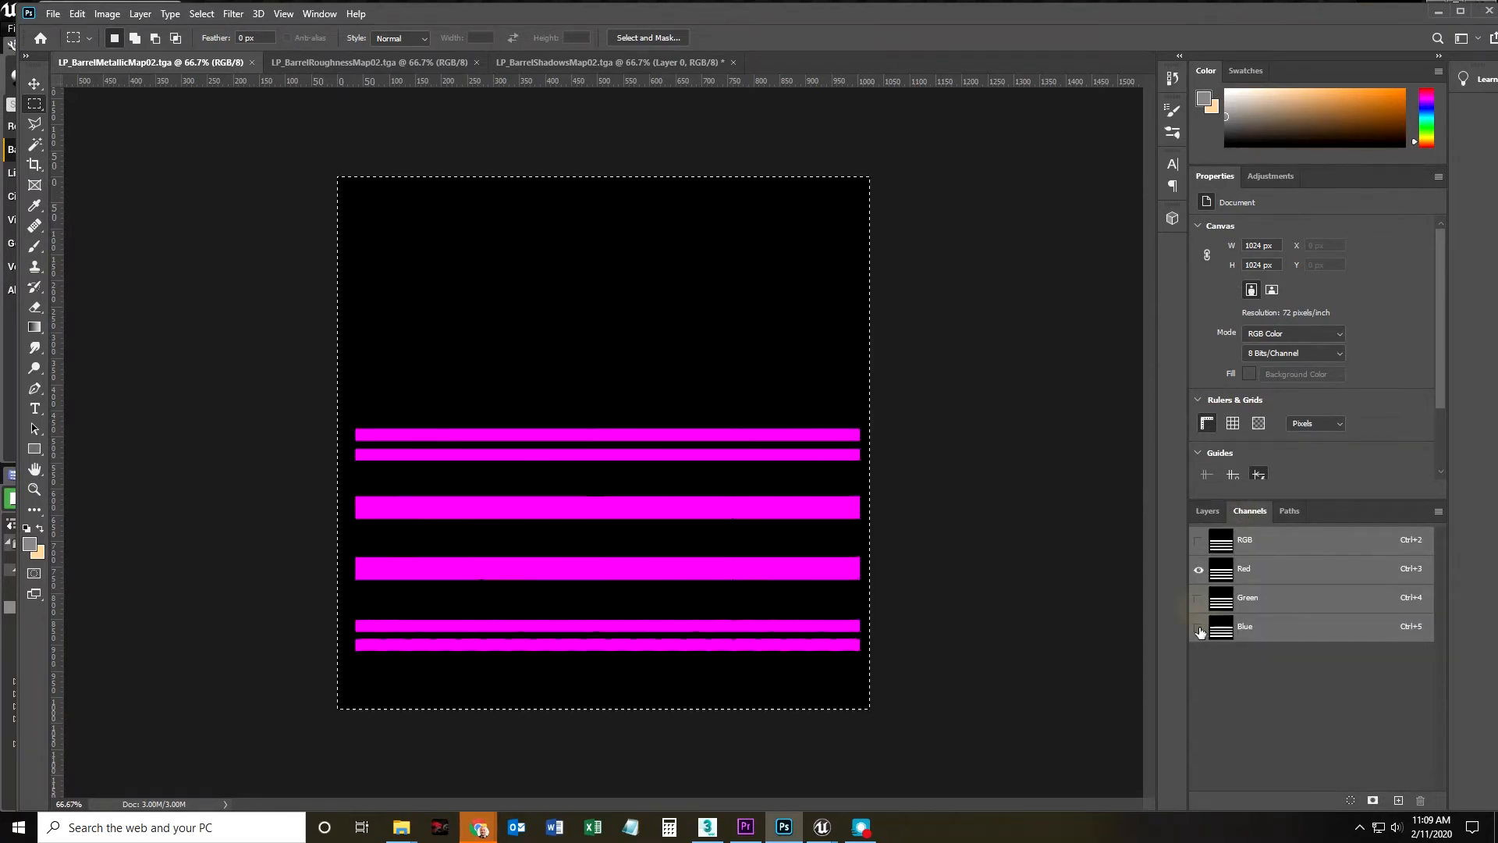
pyautogui.click(1262, 570)
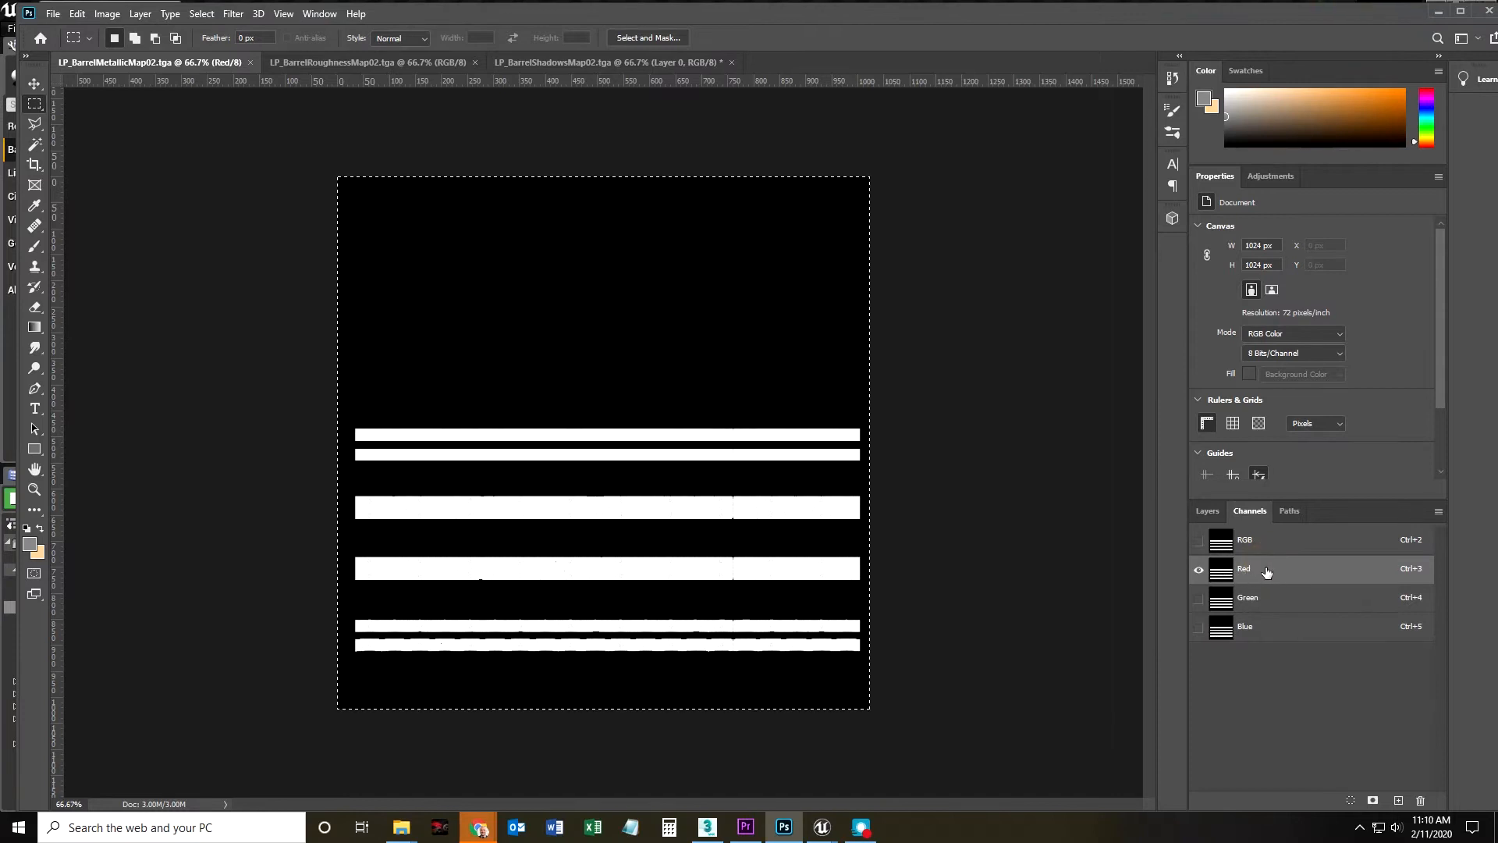
# Paste the copied metallic map into its Red channel and copy the whole canvas of the roughness map.
pyautogui.hotkey('ctrl', 'c')
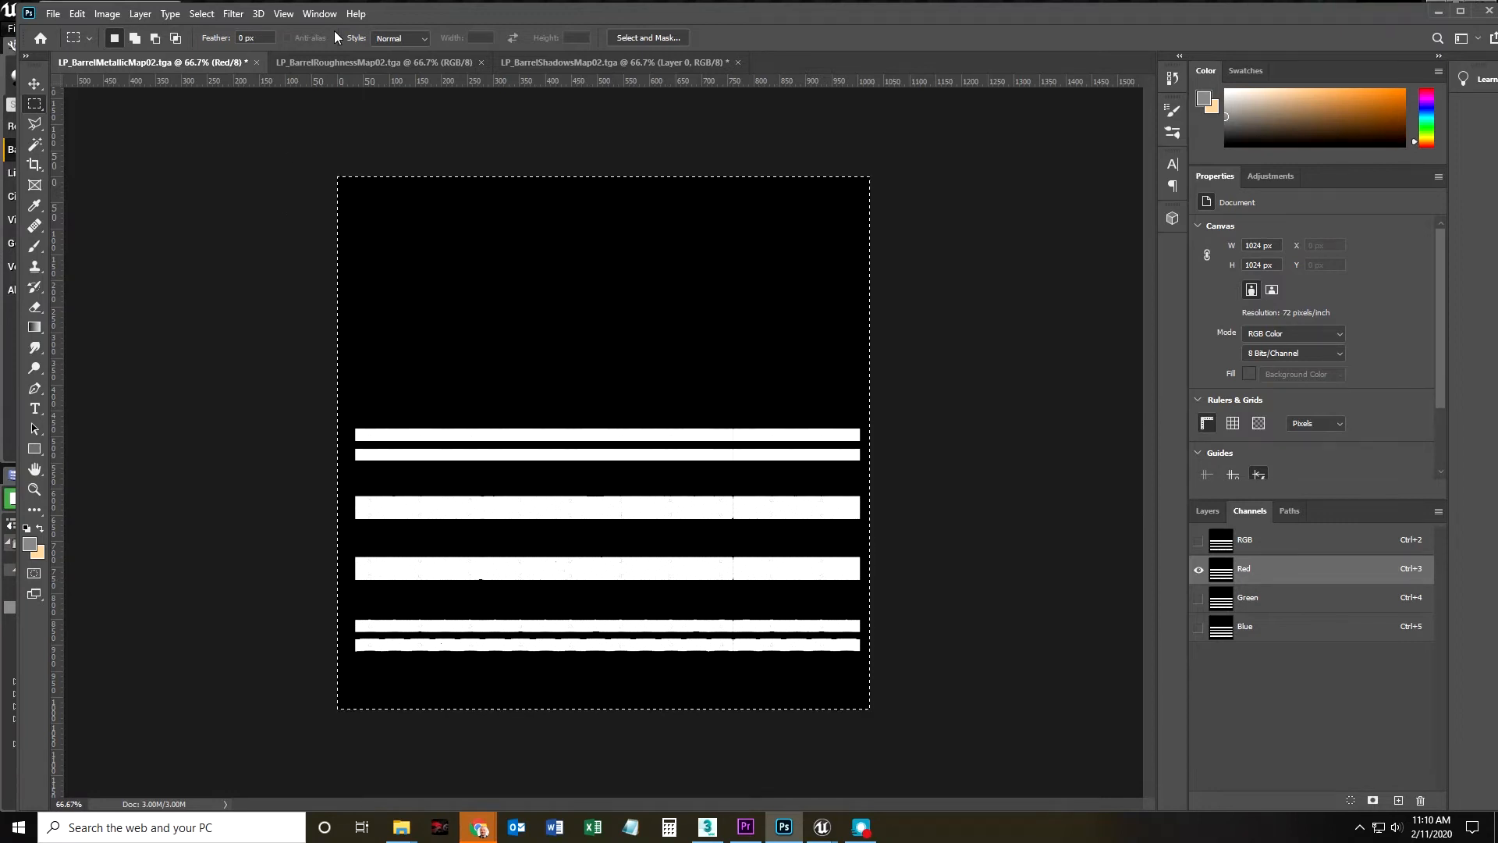
pyautogui.click(335, 62)
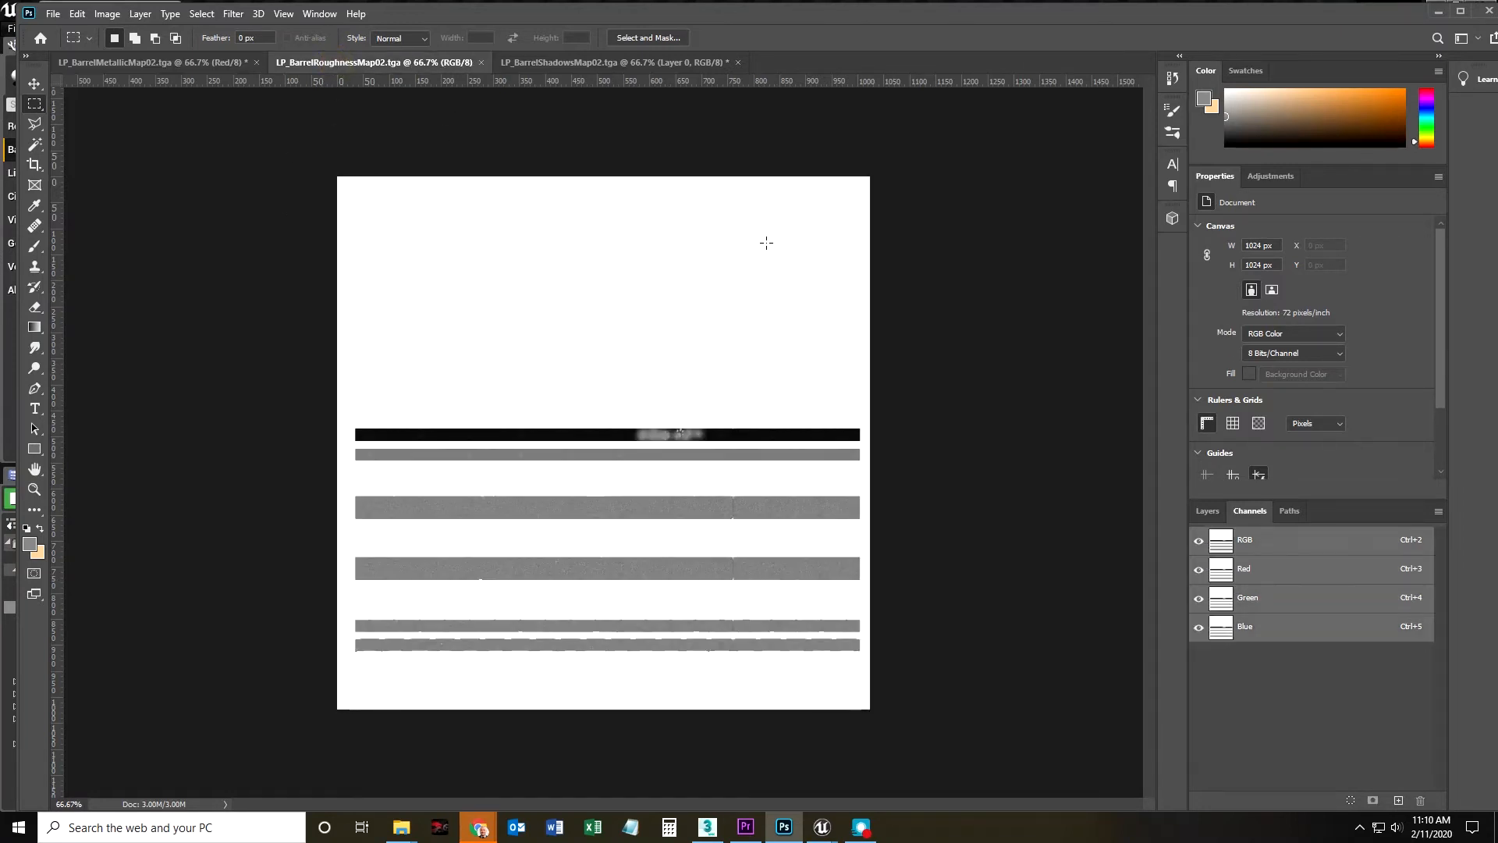
pyautogui.click(1207, 511)
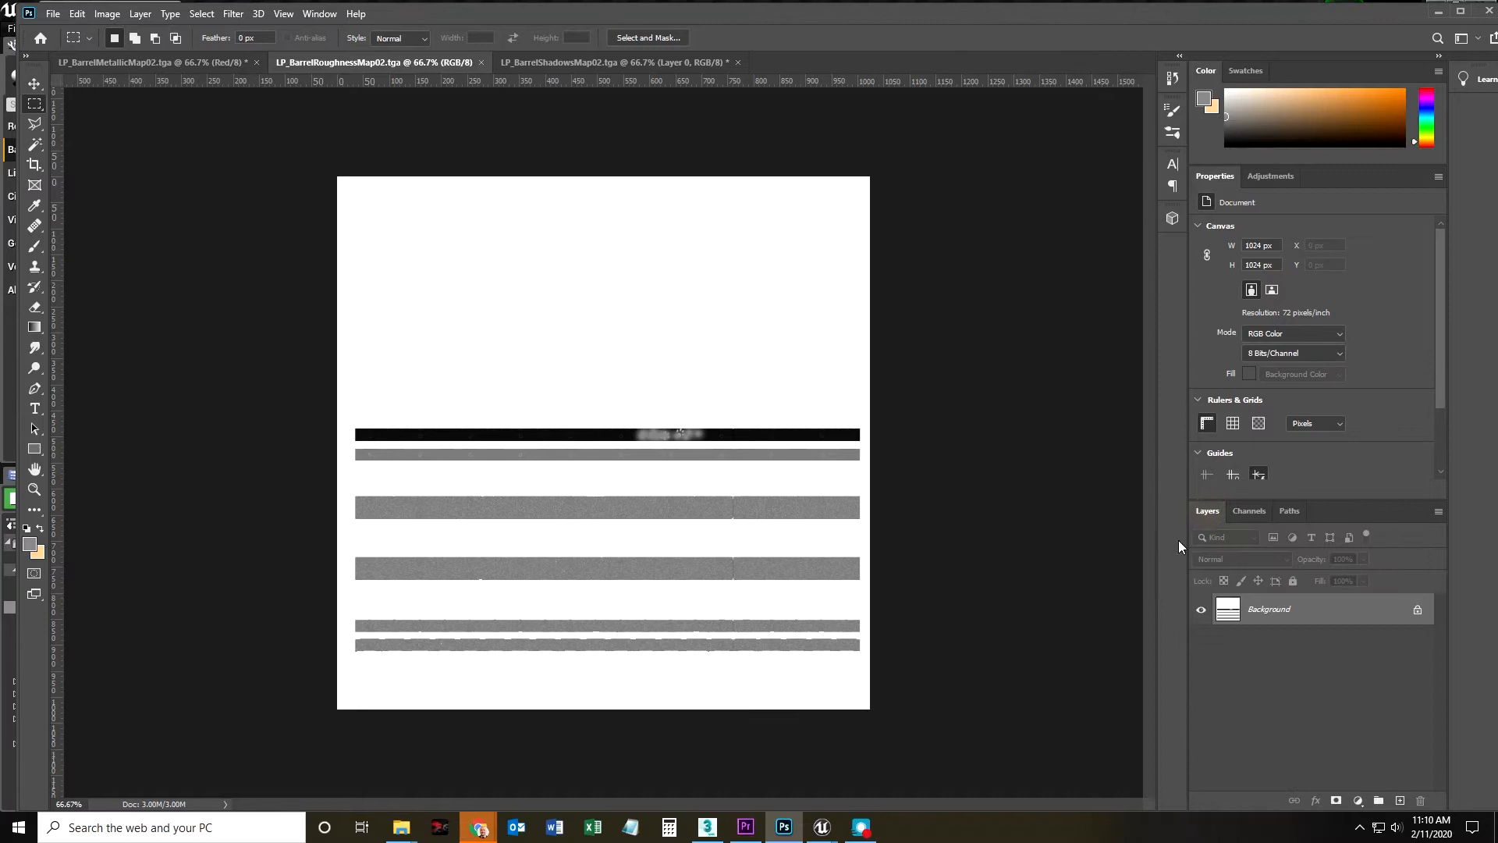
pyautogui.moveTo(202, 194); pyautogui.dragTo(971, 738)
# Paste the copied roughness map into the Green channel of the metallic map document.
pyautogui.click(97, 63)
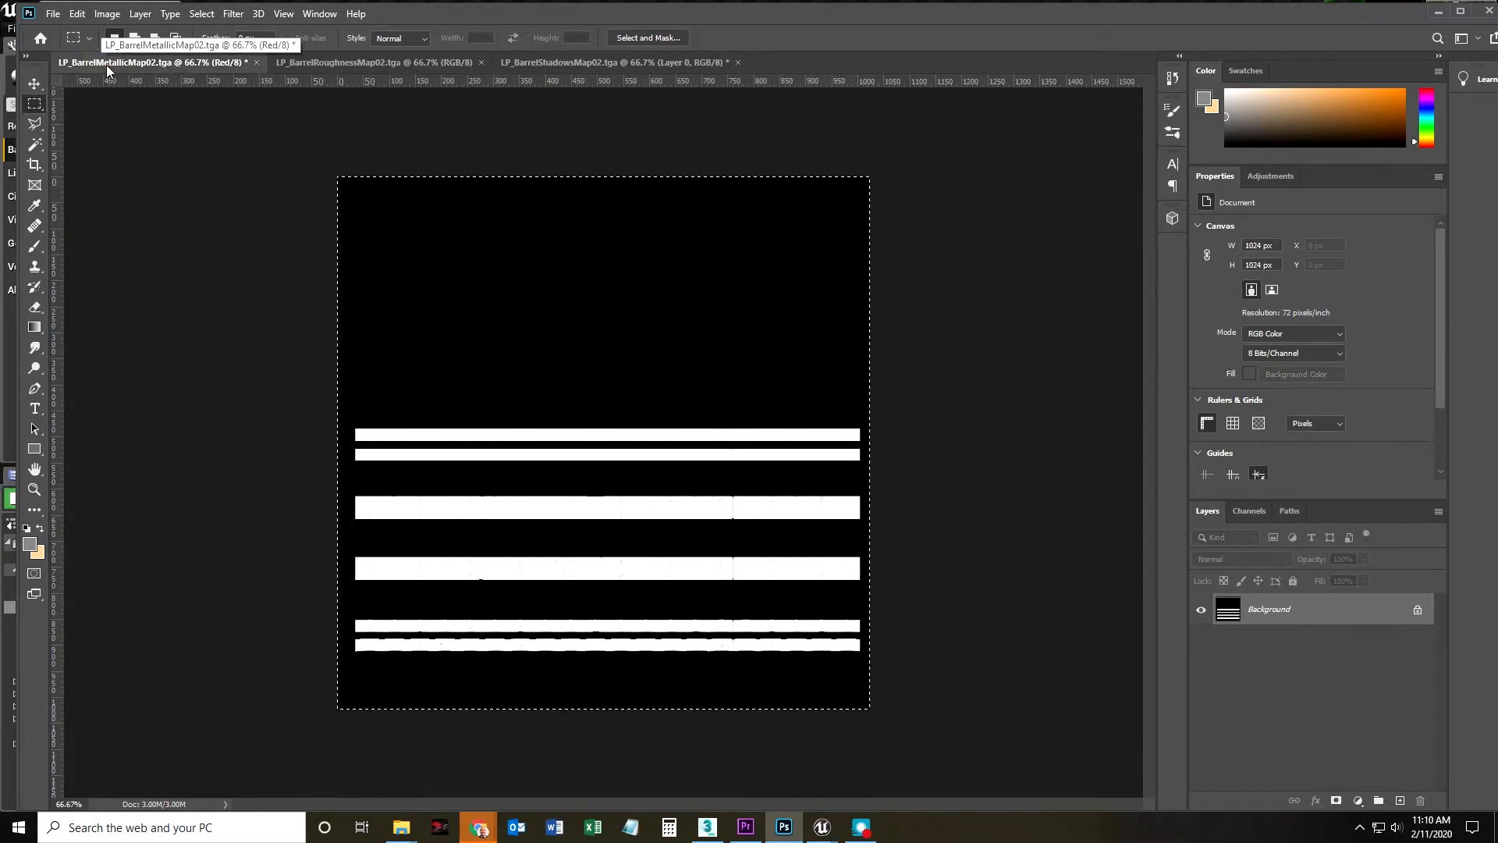
pyautogui.click(1249, 511)
pyautogui.click(1269, 599)
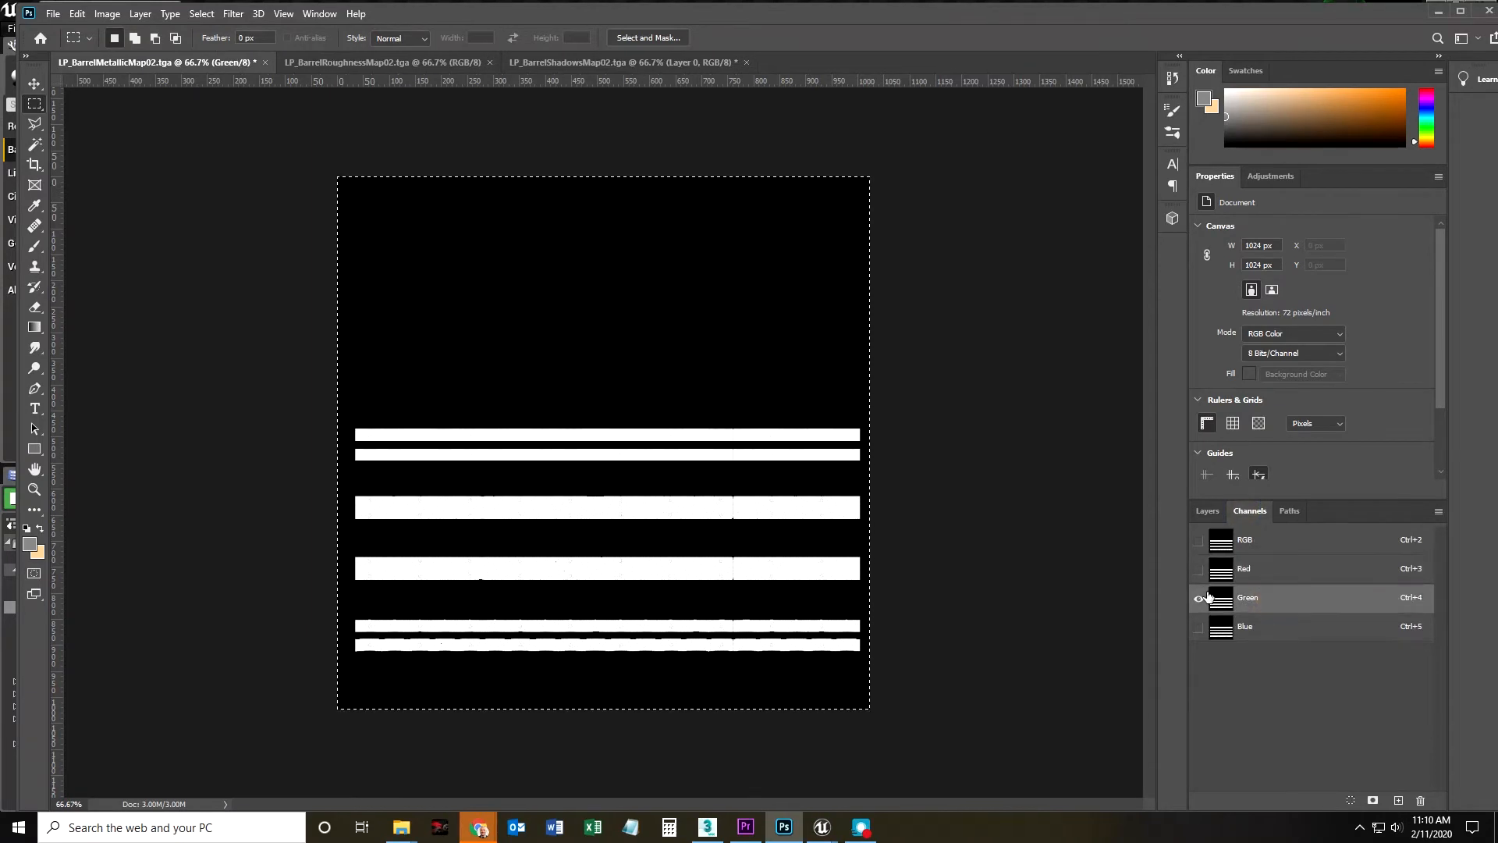
pyautogui.hotkey('ctrl', 'i')
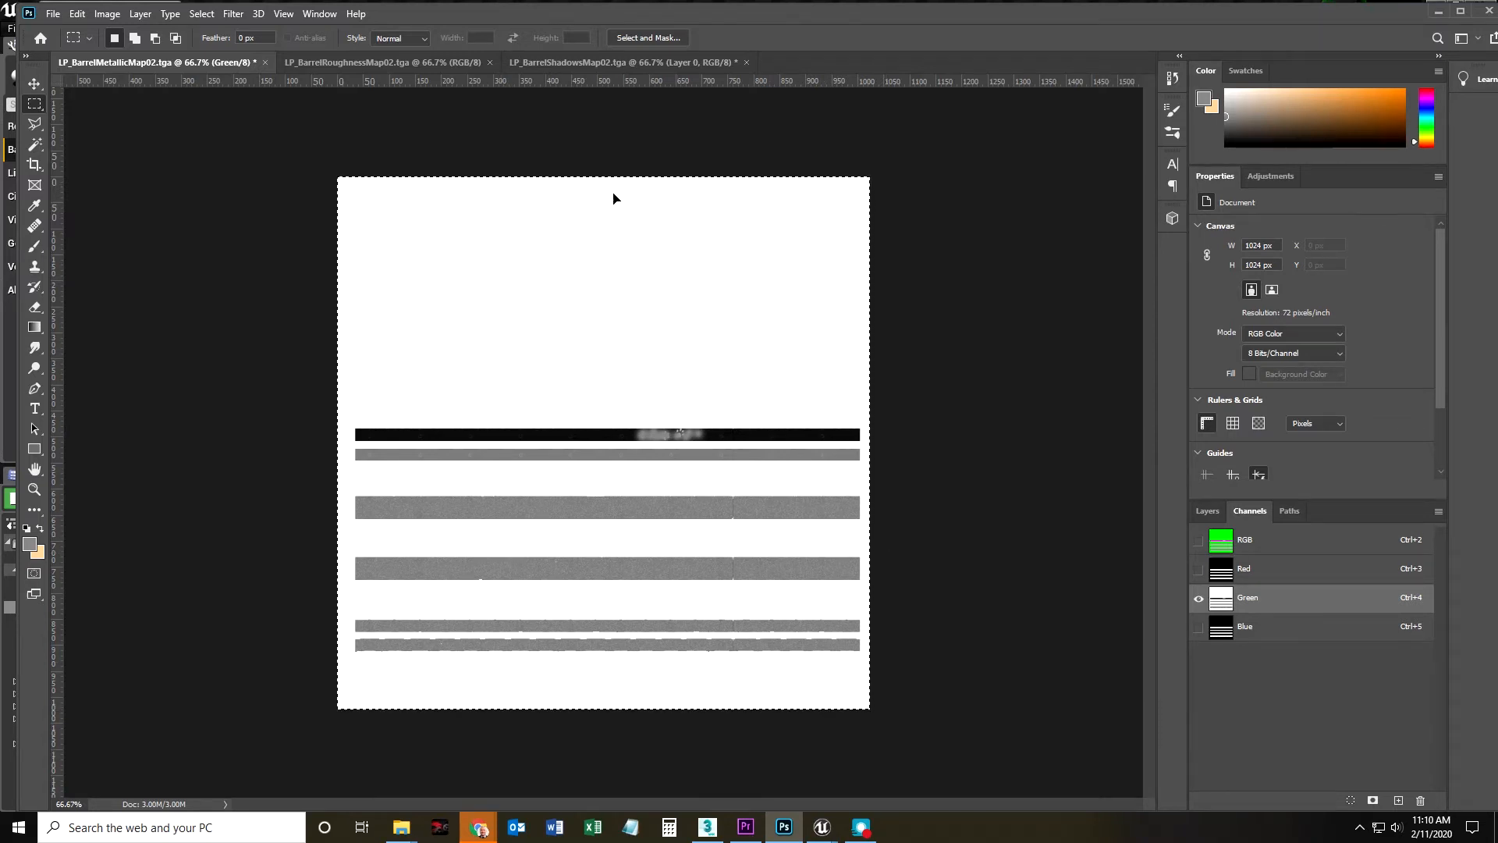
# Select the whole canvas of the shadows map with its RGB composite active and copy it.
pyautogui.click(591, 63)
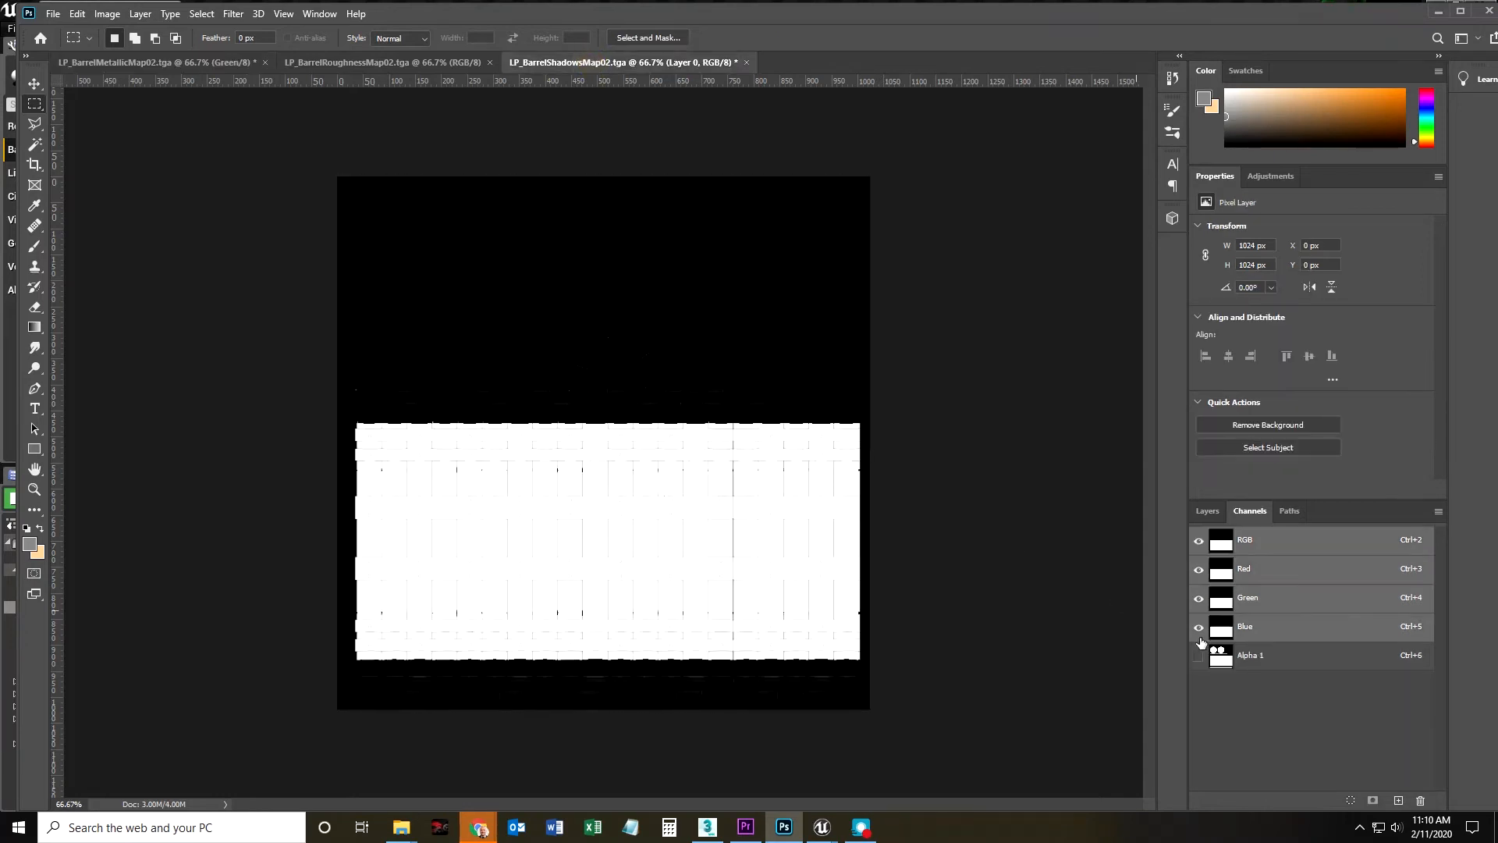
pyautogui.click(1278, 633)
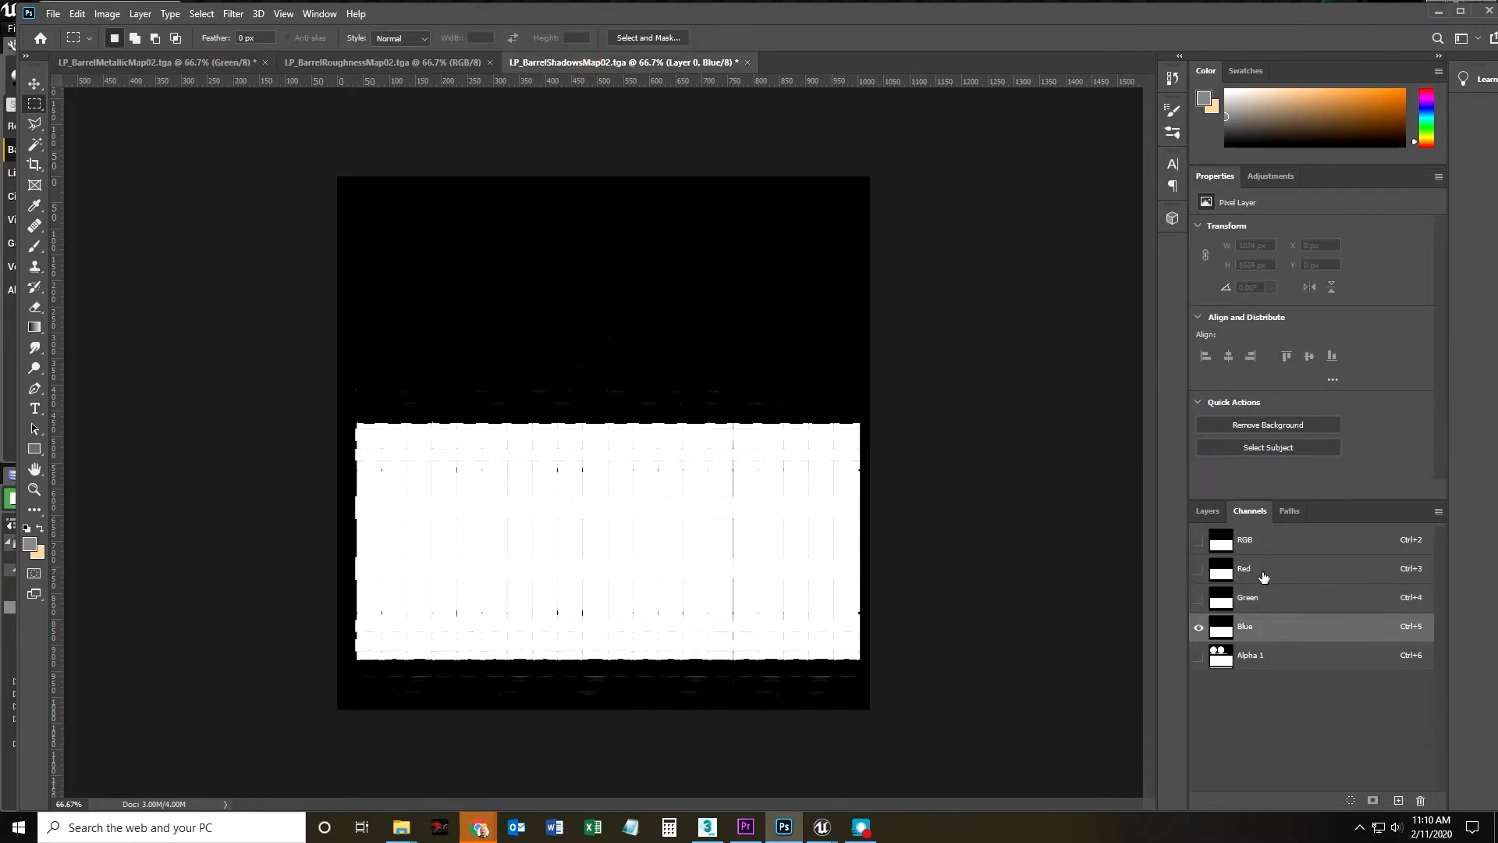
pyautogui.click(1282, 539)
pyautogui.click(1207, 511)
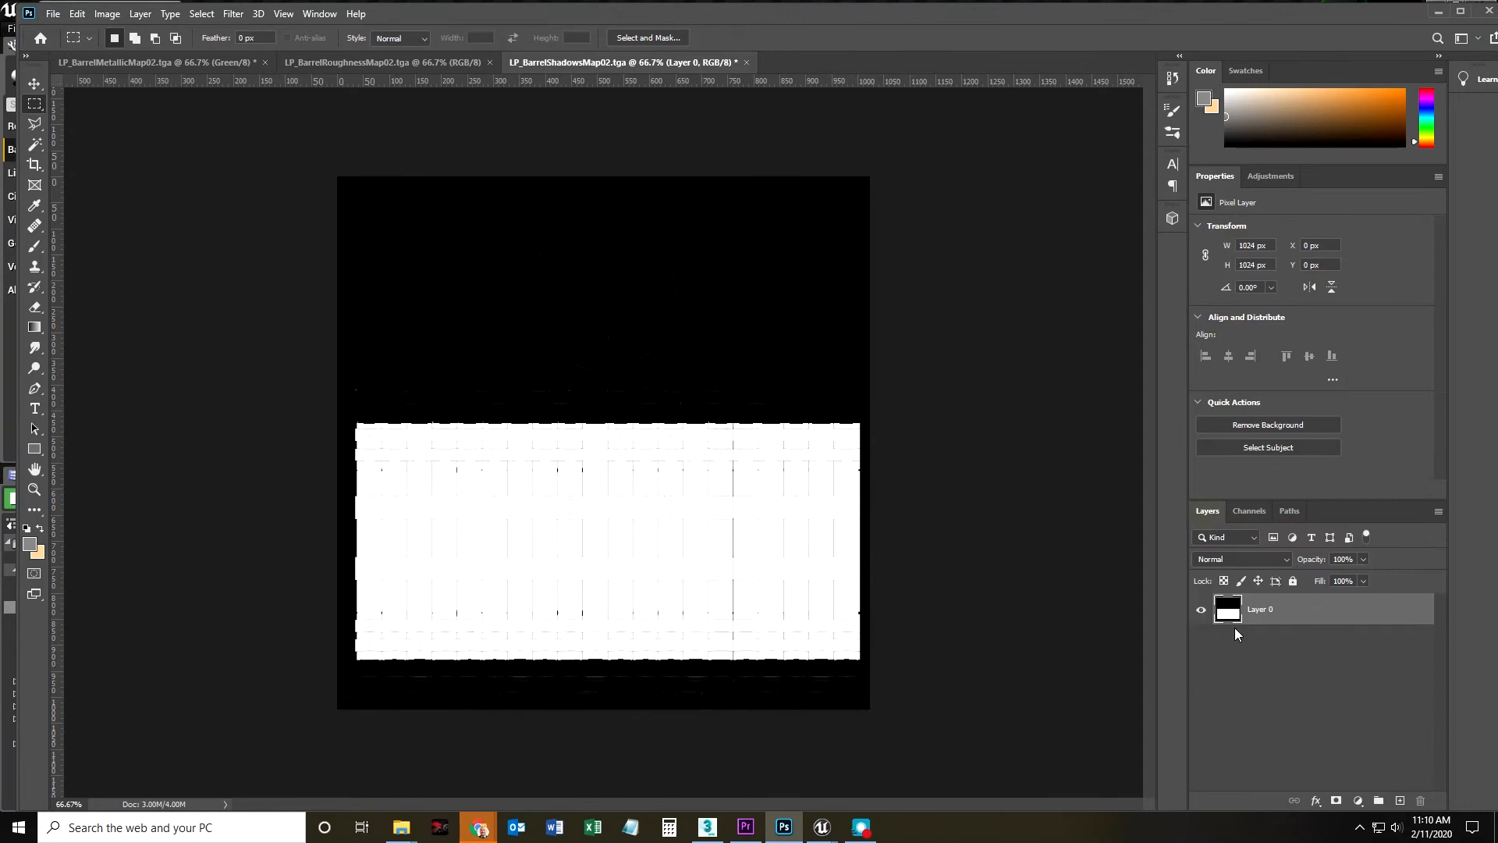
pyautogui.moveTo(250, 144); pyautogui.dragTo(1019, 798)
# Paste the copied shadows map into the Blue channel of the metallic map document.
pyautogui.click(129, 60)
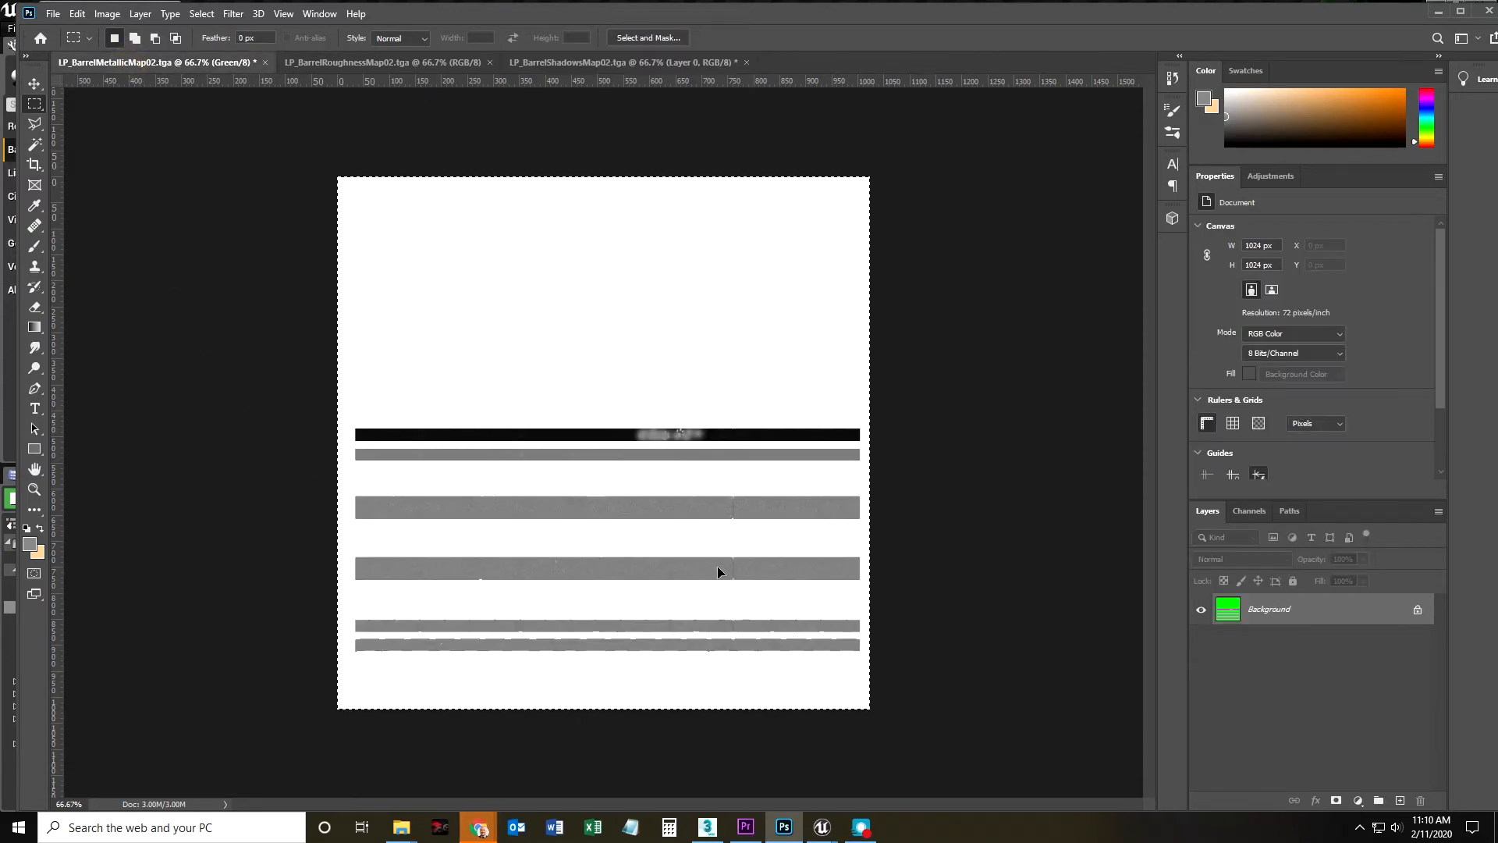
pyautogui.click(1252, 513)
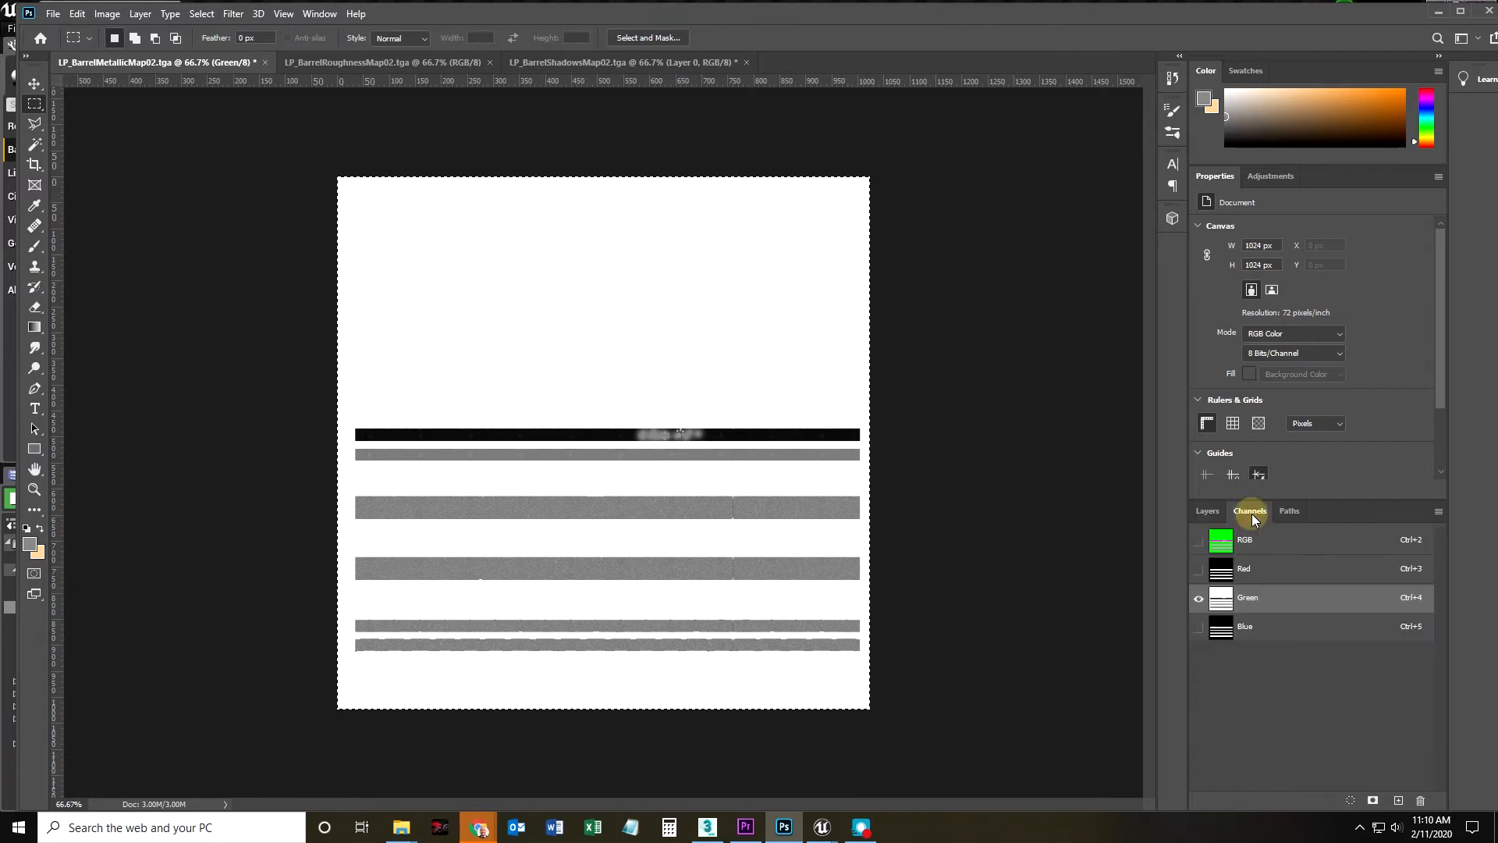
pyautogui.click(1265, 626)
pyautogui.hotkey('ctrl', 'v')
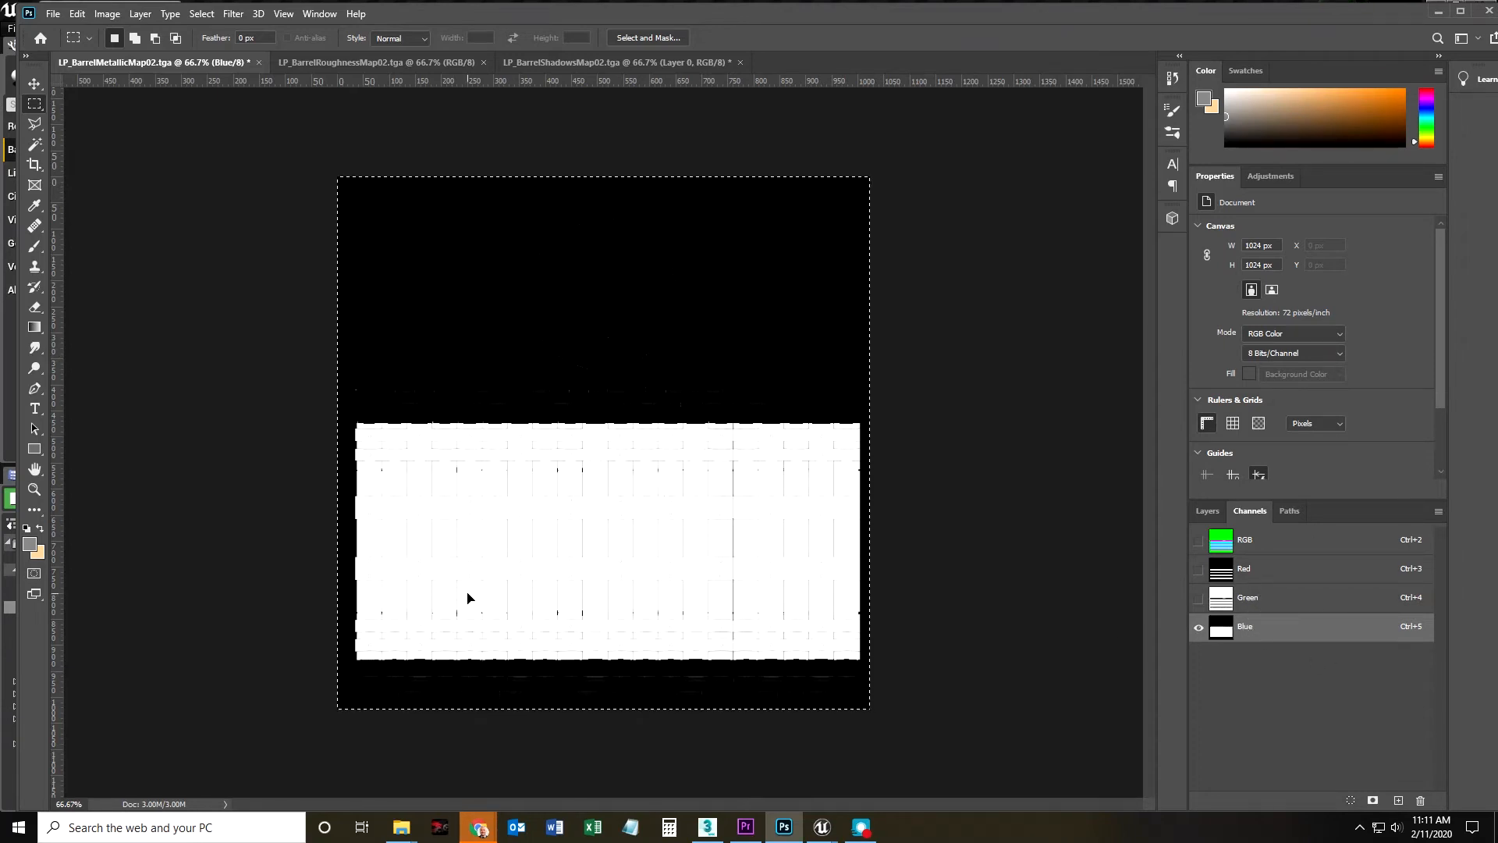
# Review the Green and Red channels of the combined map individually, with all channels shown together at the end.
pyautogui.click(1274, 599)
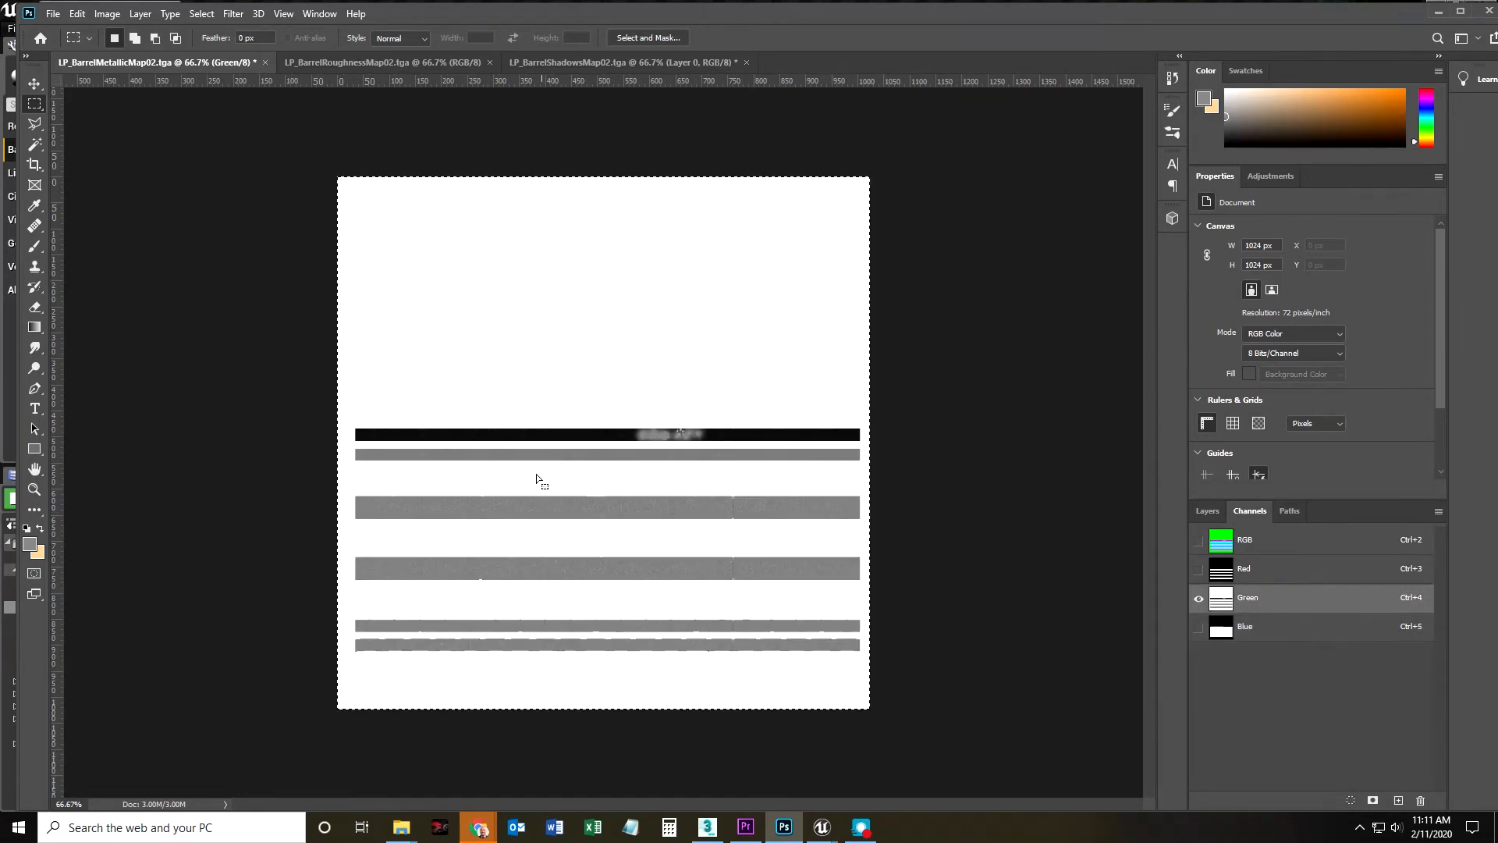
pyautogui.click(1272, 569)
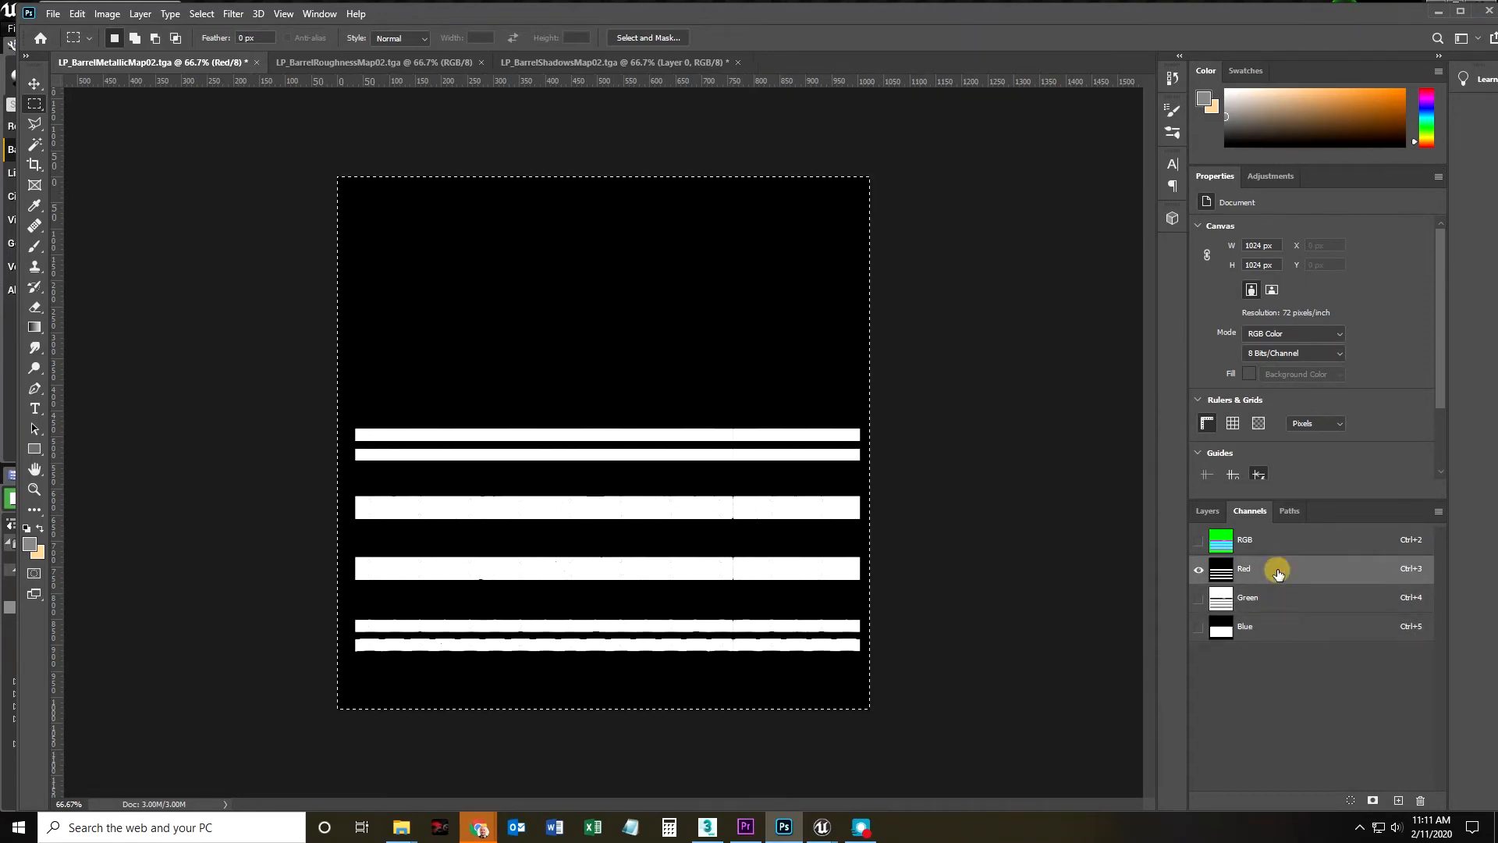
pyautogui.click(1199, 540)
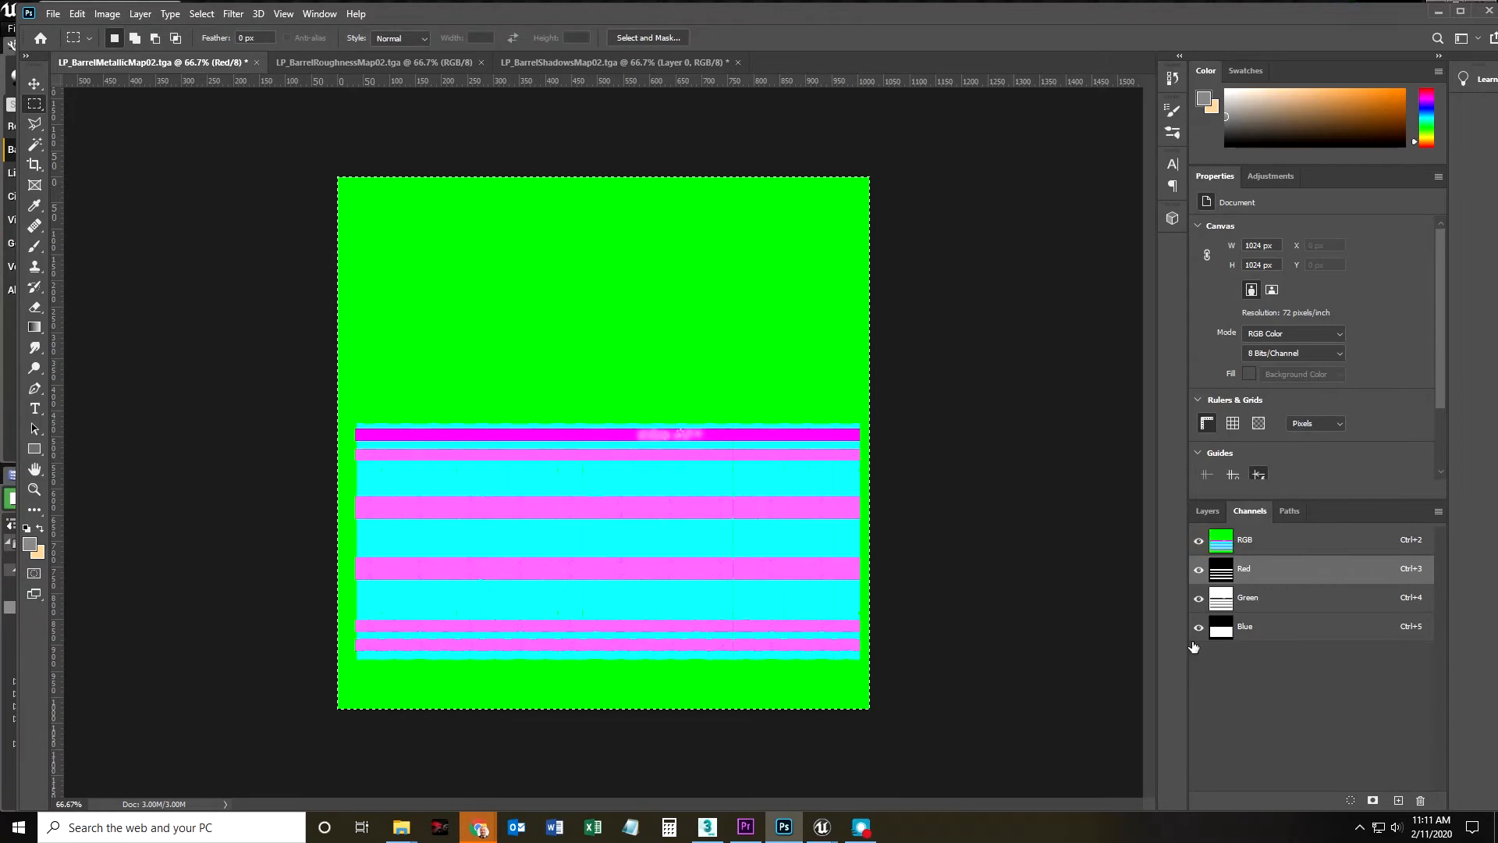
pyautogui.click(1208, 511)
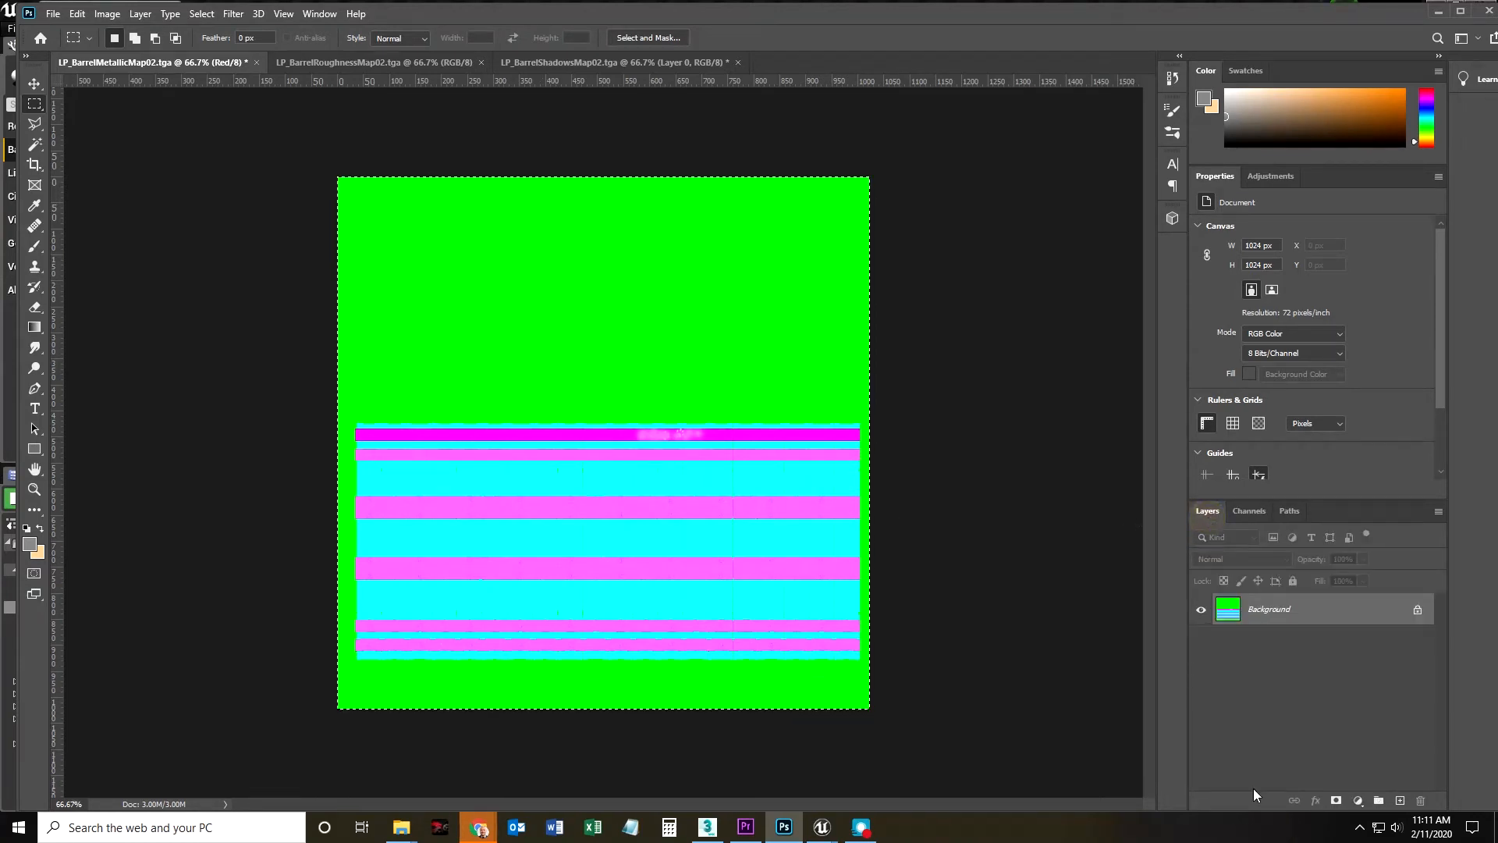
# Save the combined map as a new Targa file named LP_BarrelMRSMap02.tga at 16 bits/pixel.
pyautogui.click(53, 13)
pyautogui.click(76, 202)
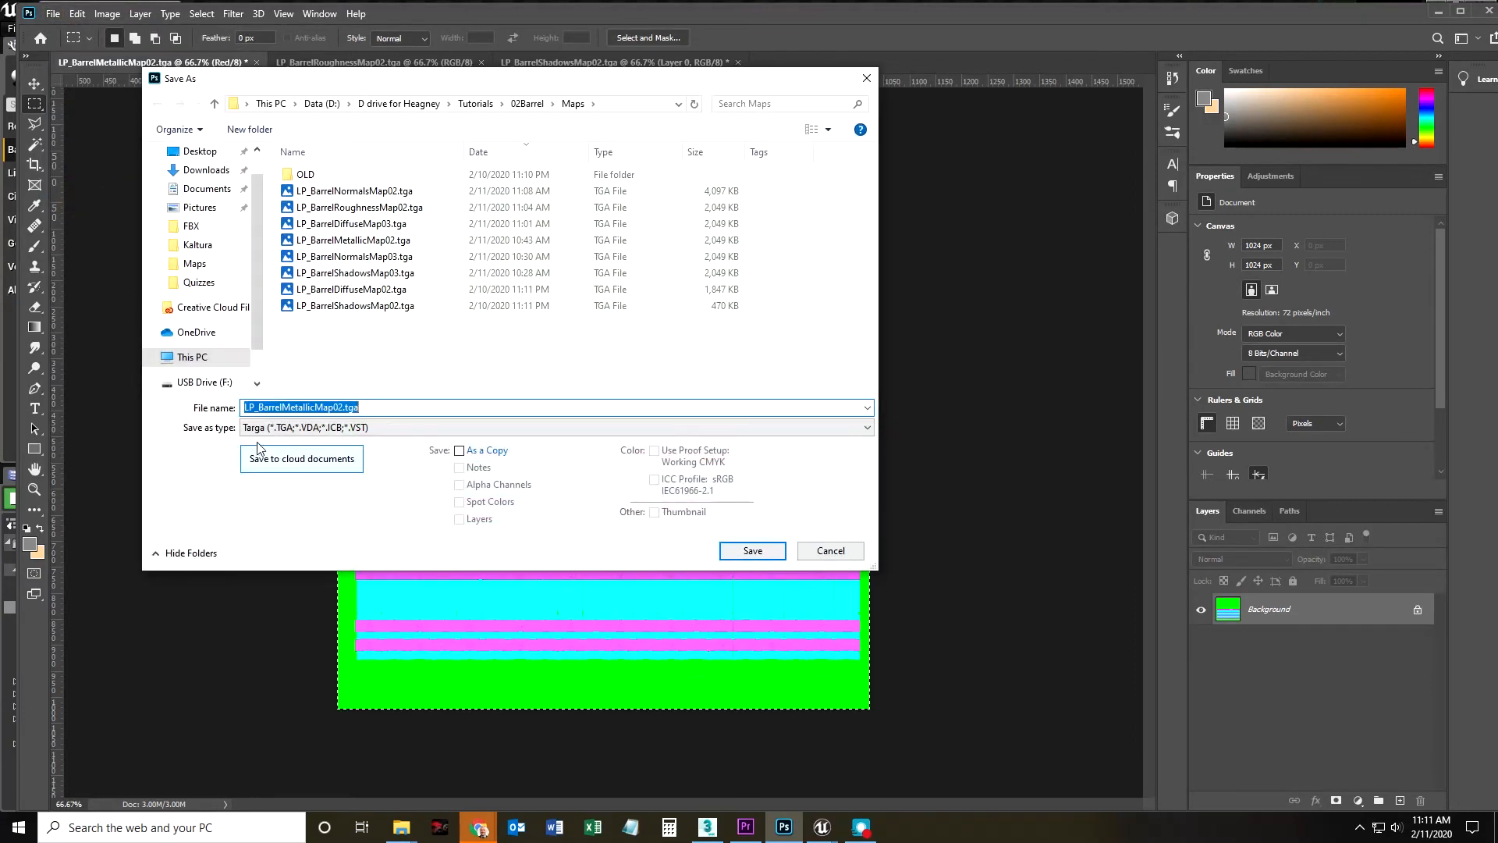
pyautogui.click(378, 428)
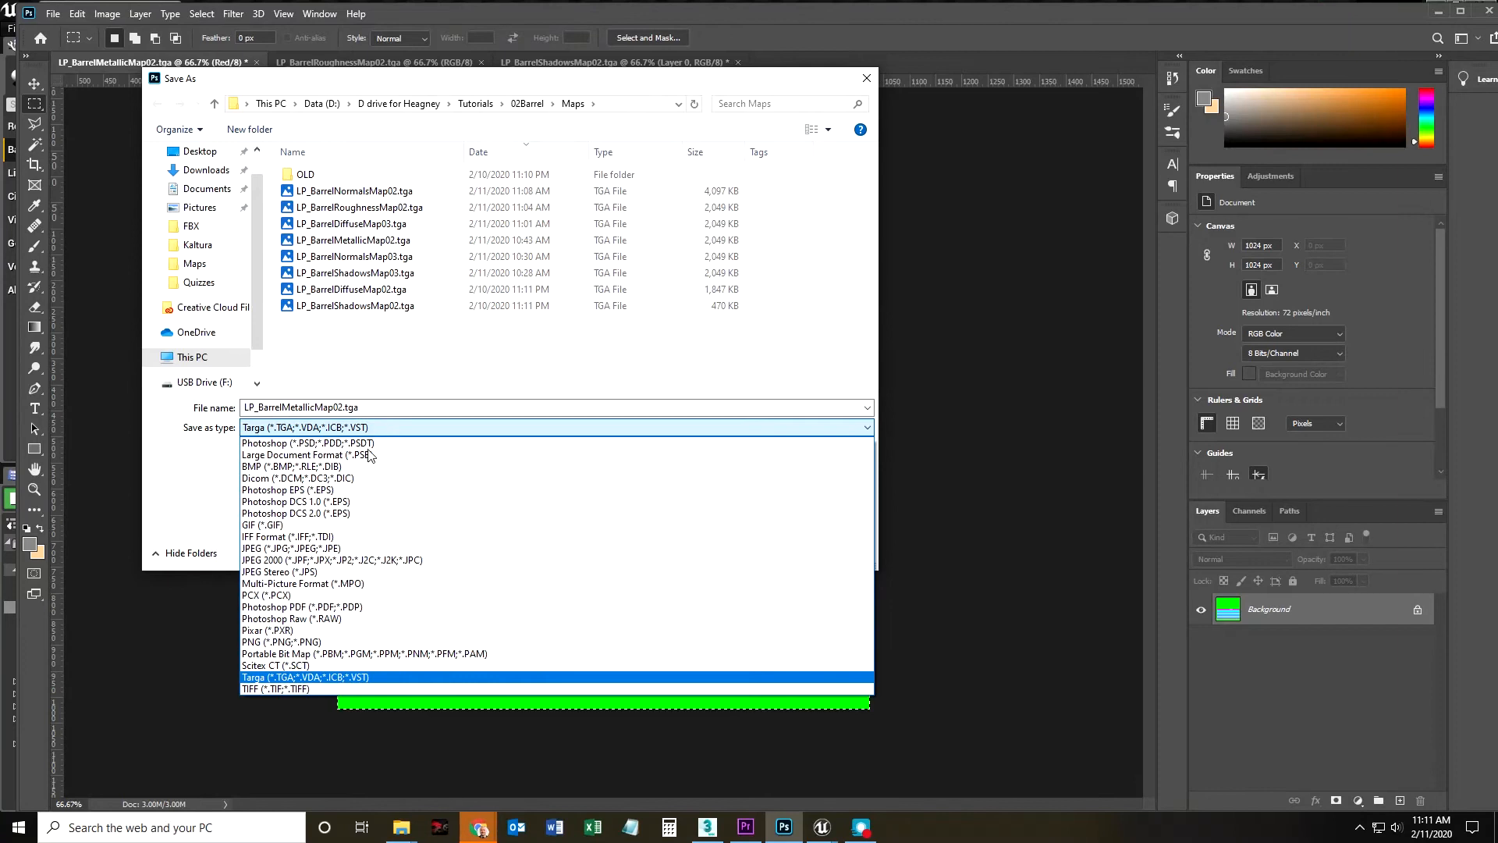
pyautogui.click(322, 676)
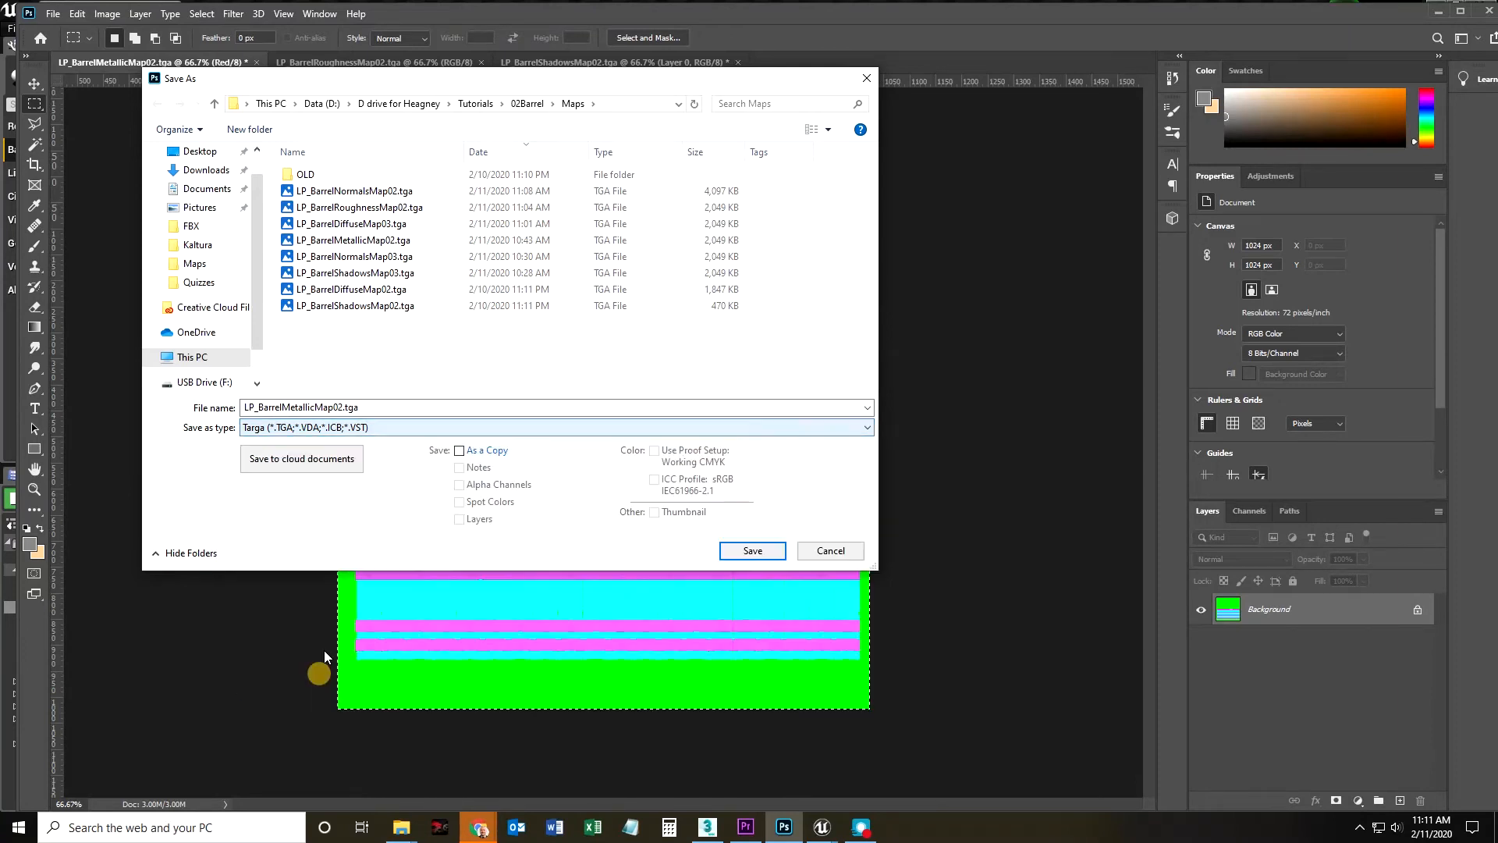
pyautogui.doubleClick(290, 406)
pyautogui.click(311, 407)
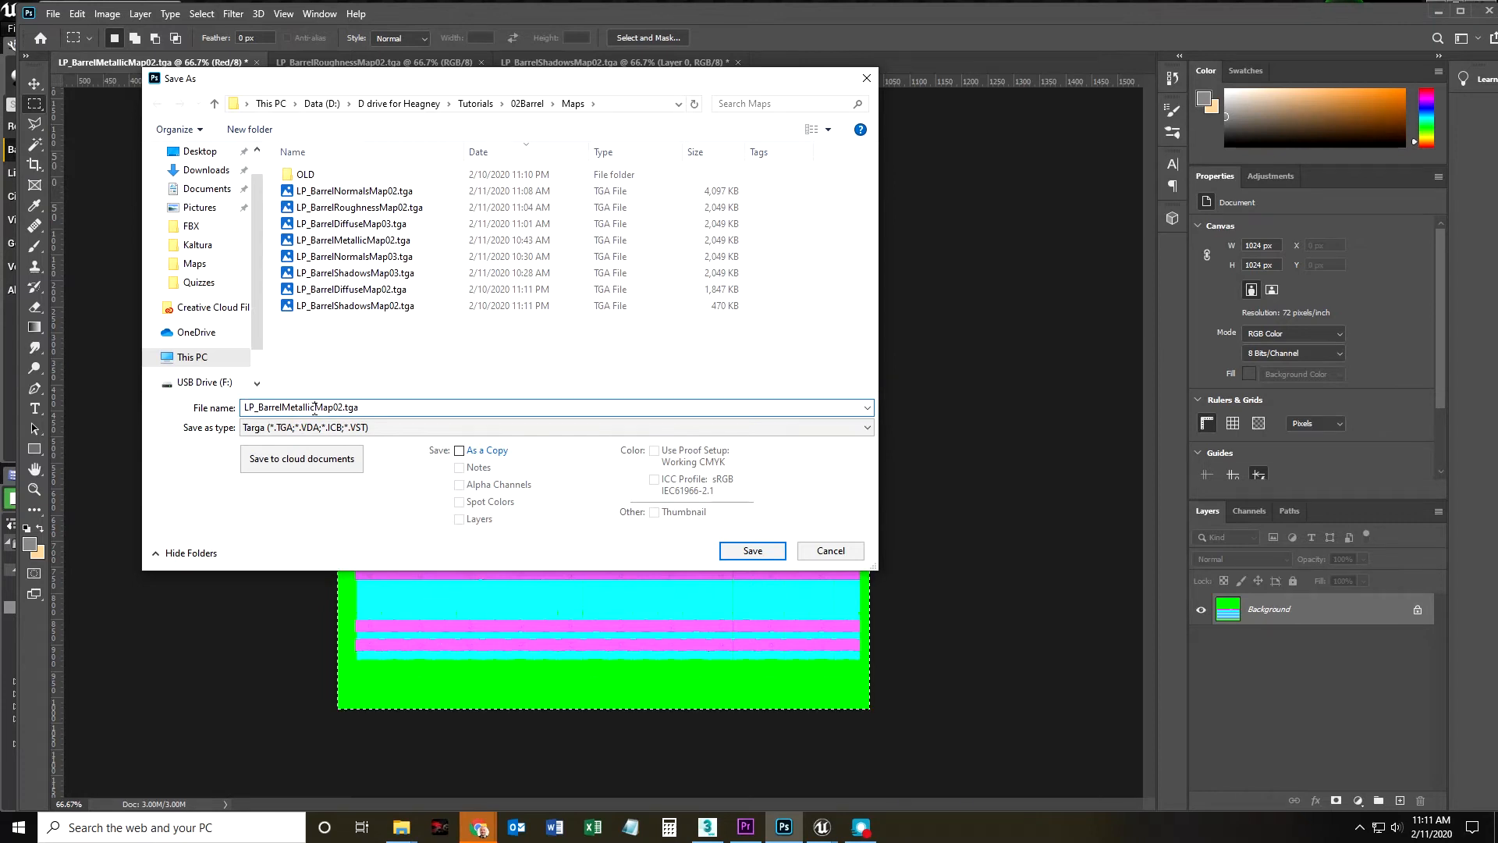
pyautogui.press('BackSpace')
pyautogui.click(750, 550)
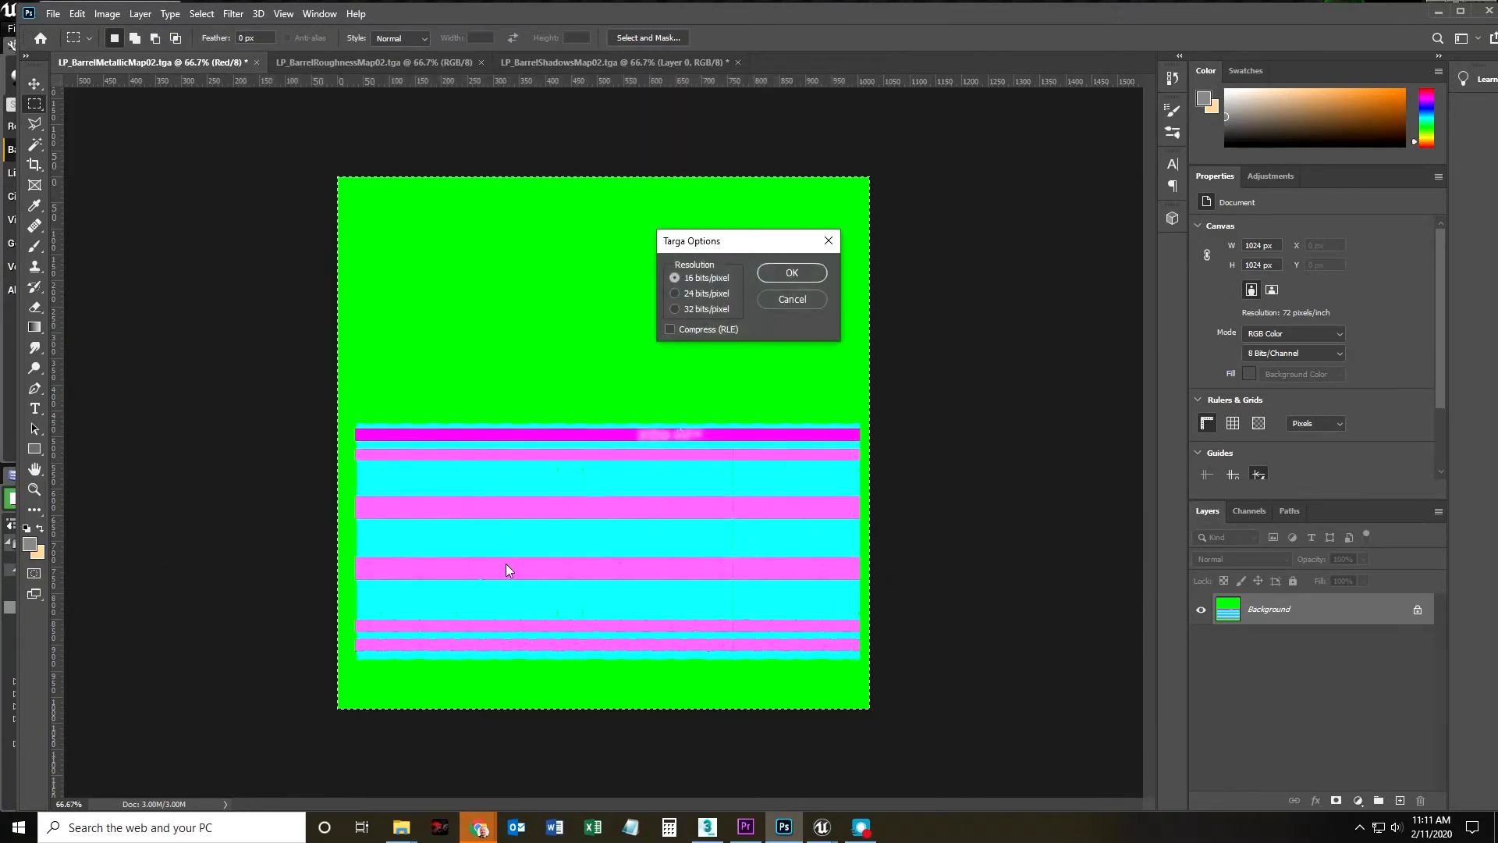
pyautogui.click(801, 277)
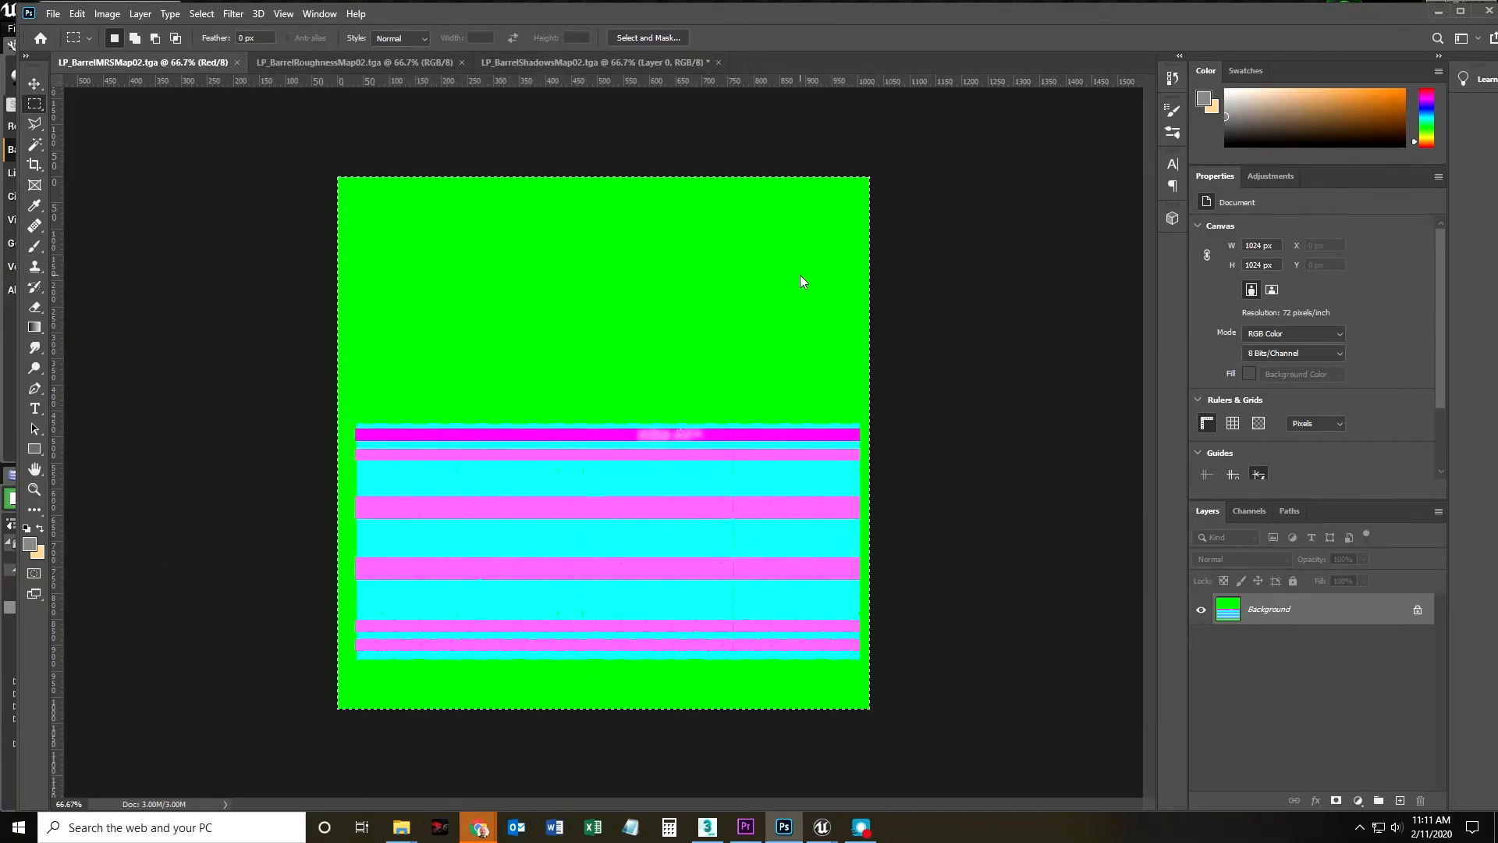
# Close all open map documents, discarding the changes to the shadows map.
pyautogui.click(236, 62)
pyautogui.click(262, 62)
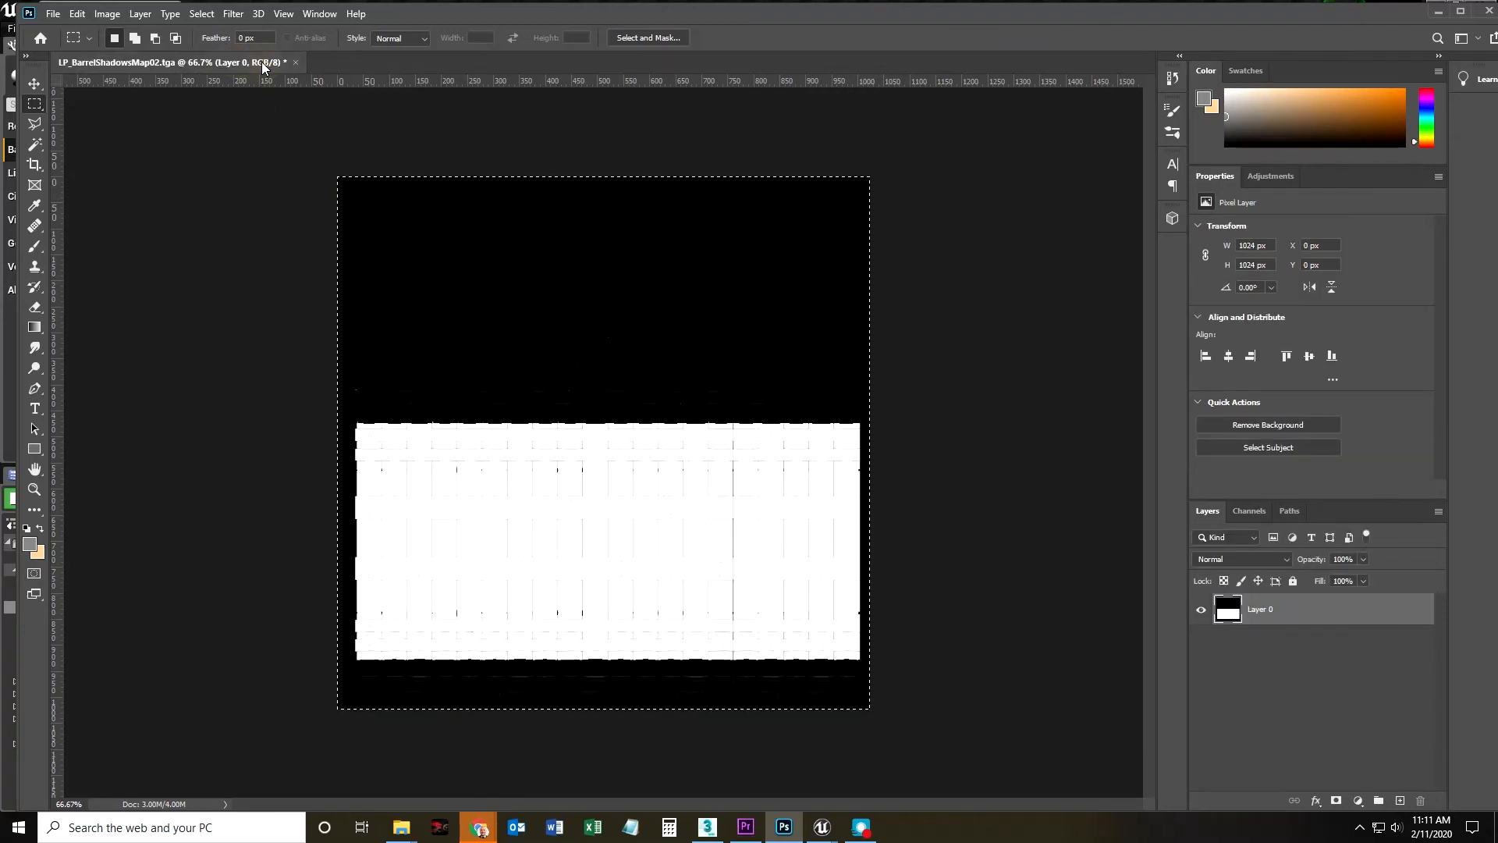
pyautogui.click(295, 62)
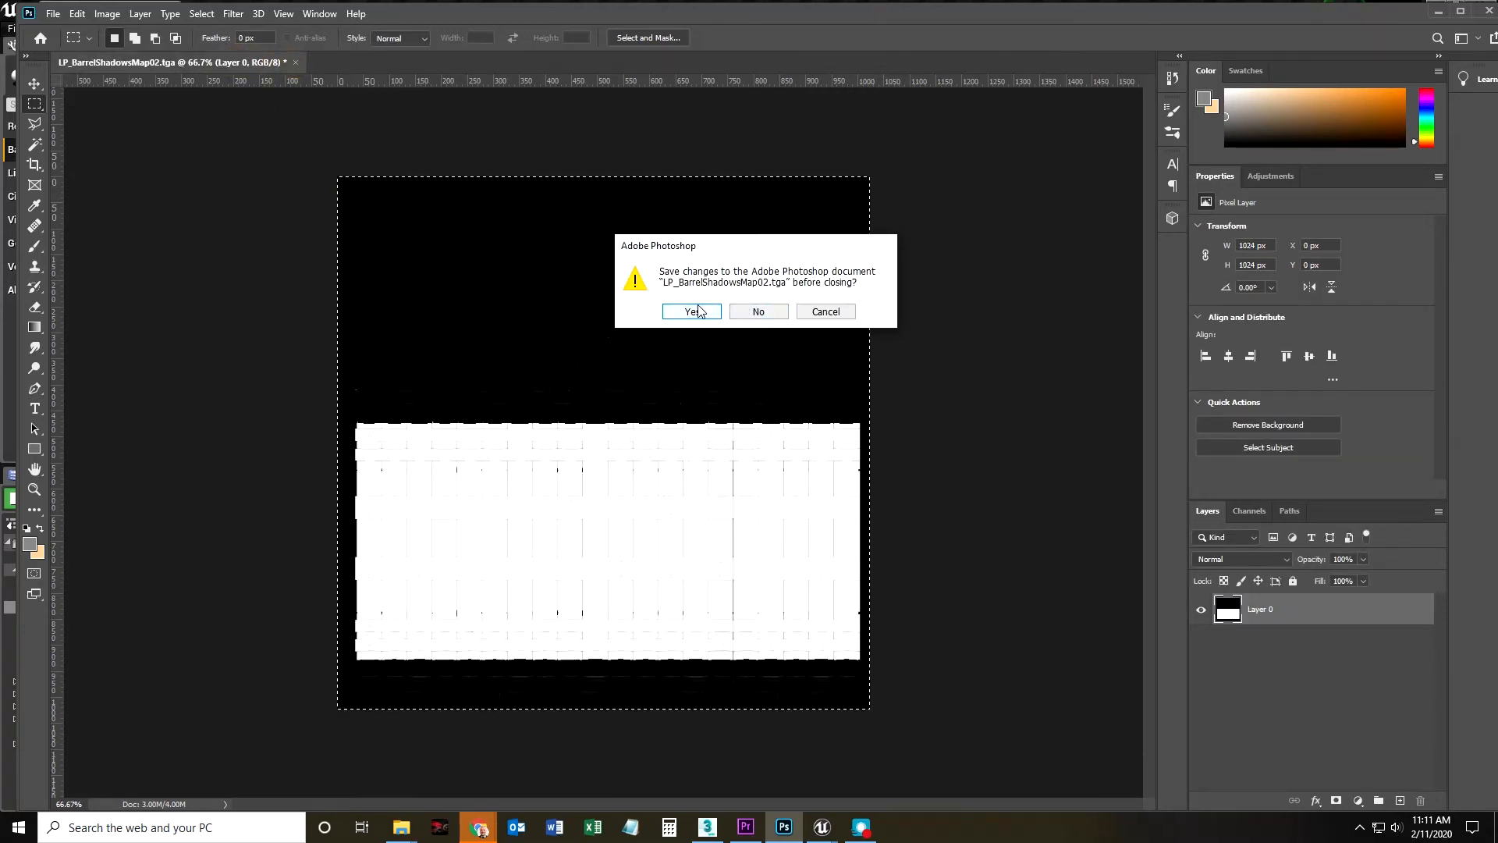
pyautogui.click(758, 311)
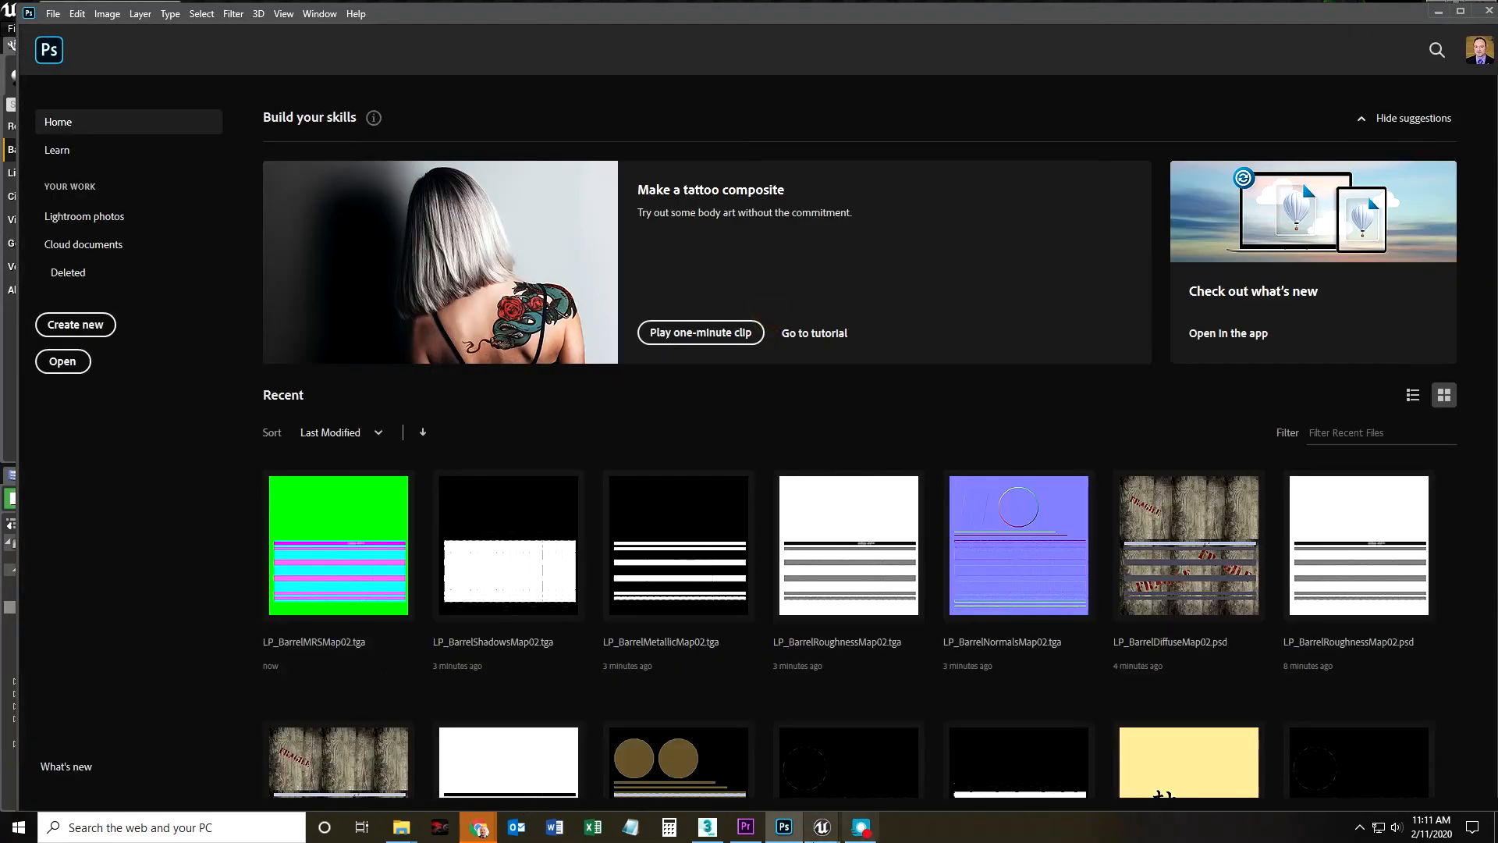
# Switch to Unreal Editor, move the material editor aside and import LP_BarrelMRSMap02.tga into the HeagneyBarrel03 folder.
pyautogui.moveTo(821, 828)
pyautogui.click(776, 749)
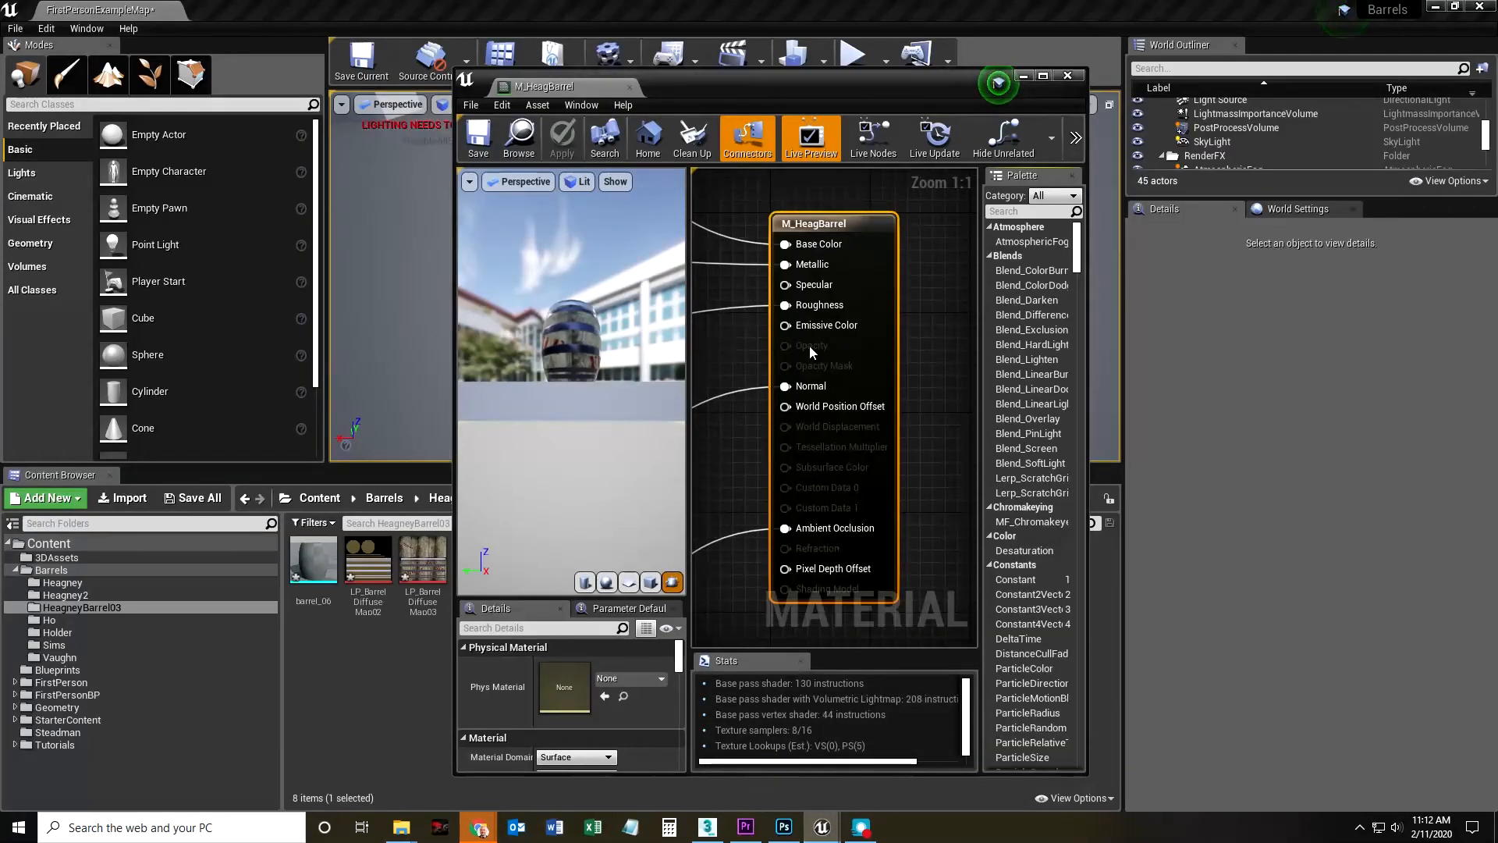
pyautogui.moveTo(638, 86); pyautogui.dragTo(973, 38)
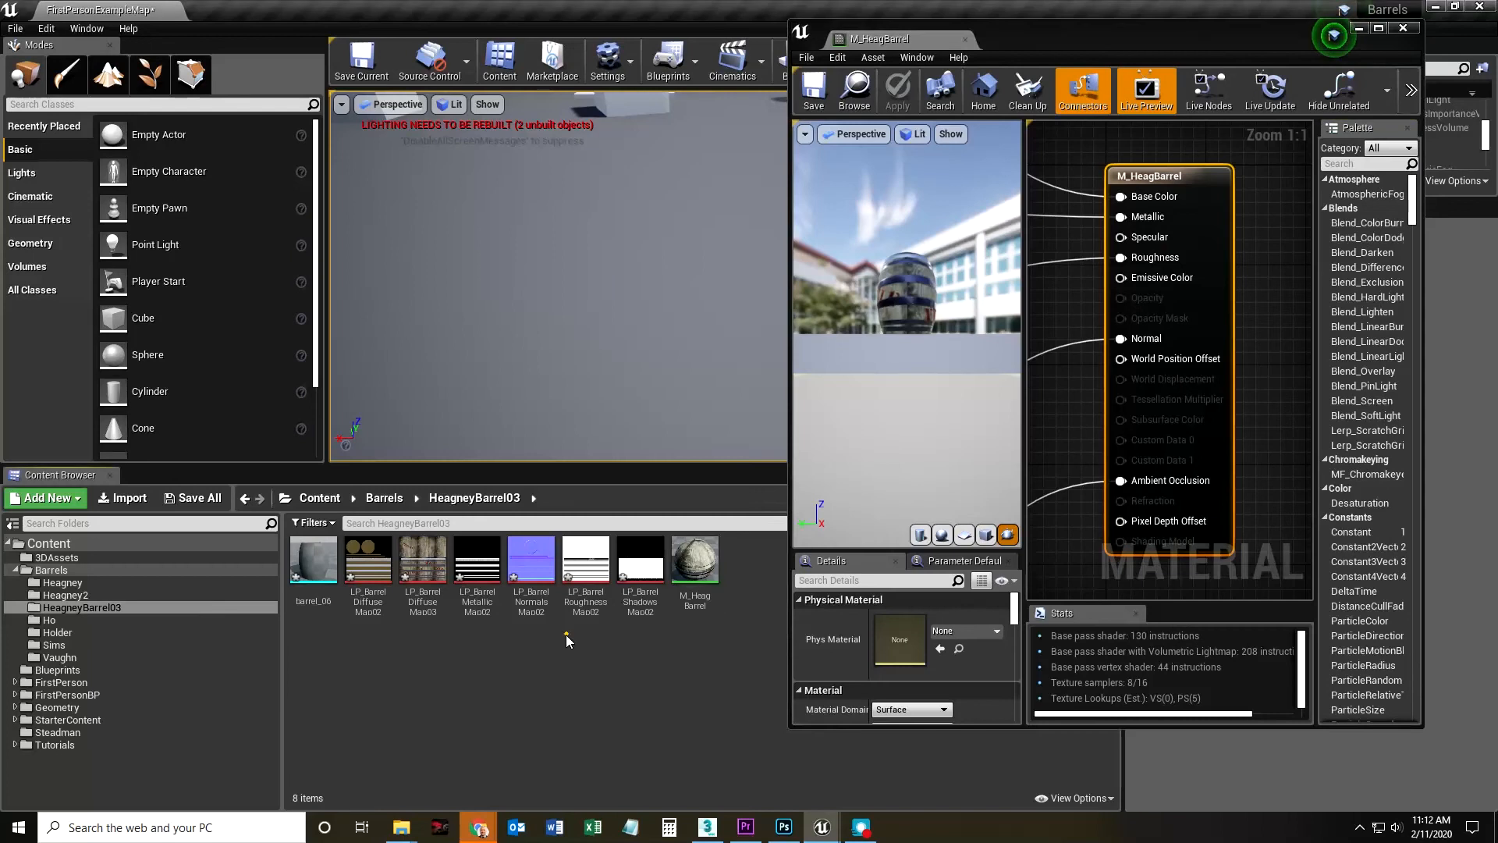
pyautogui.click(123, 498)
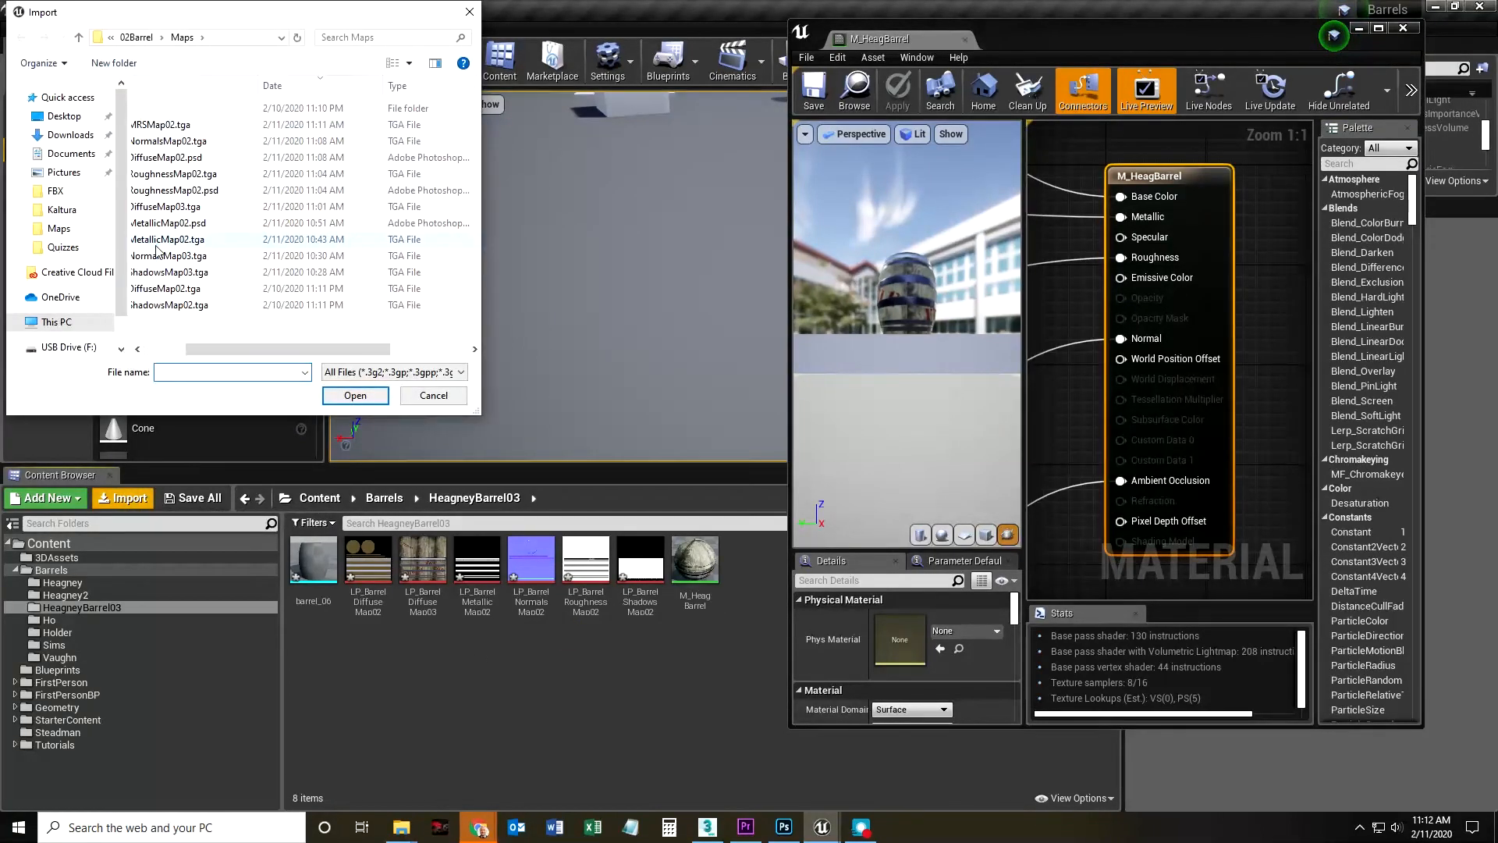
pyautogui.click(211, 125)
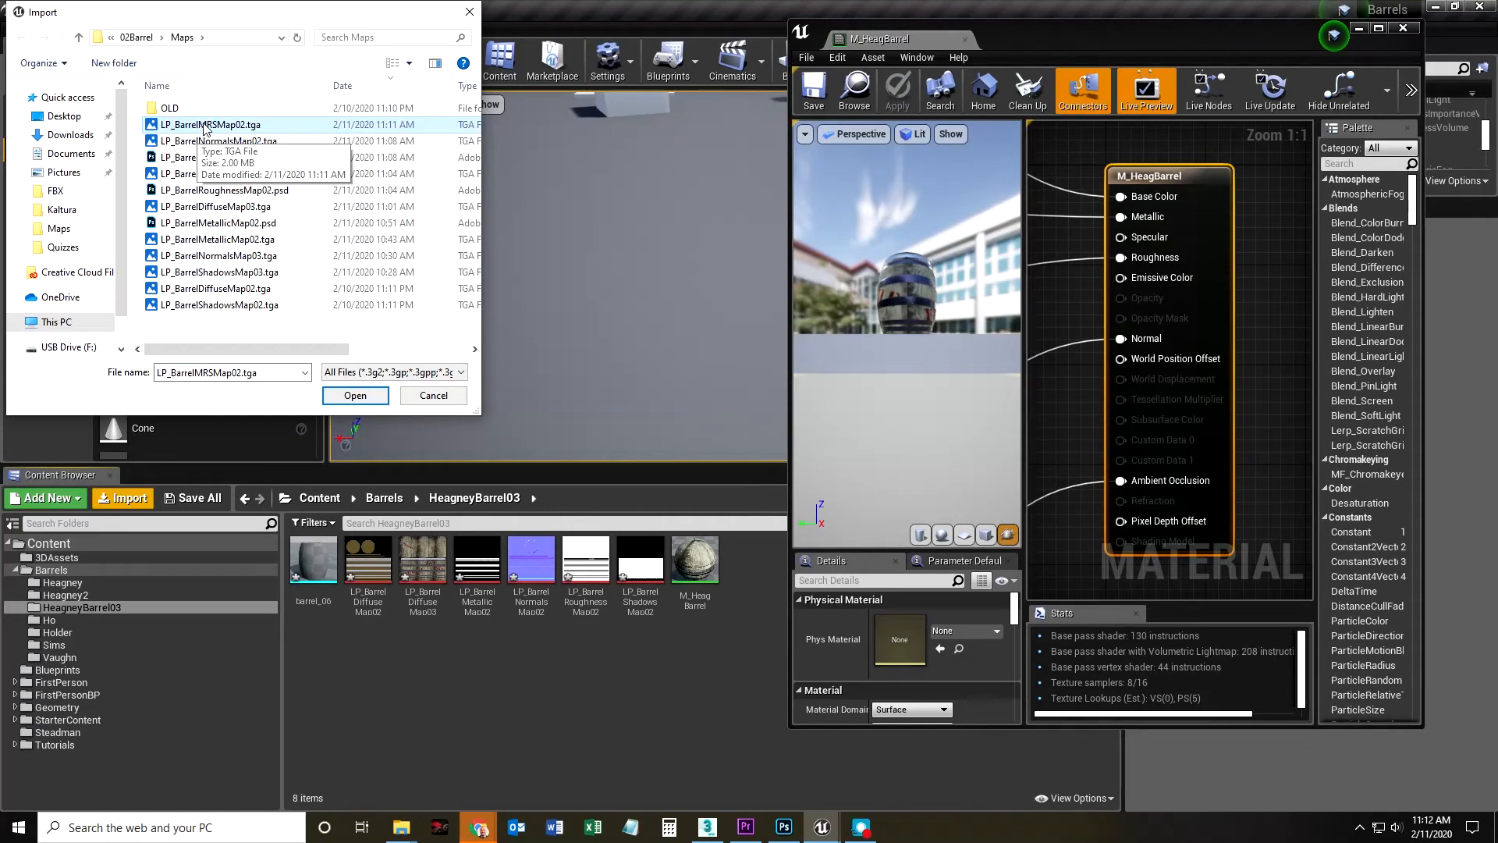
pyautogui.doubleClick(201, 129)
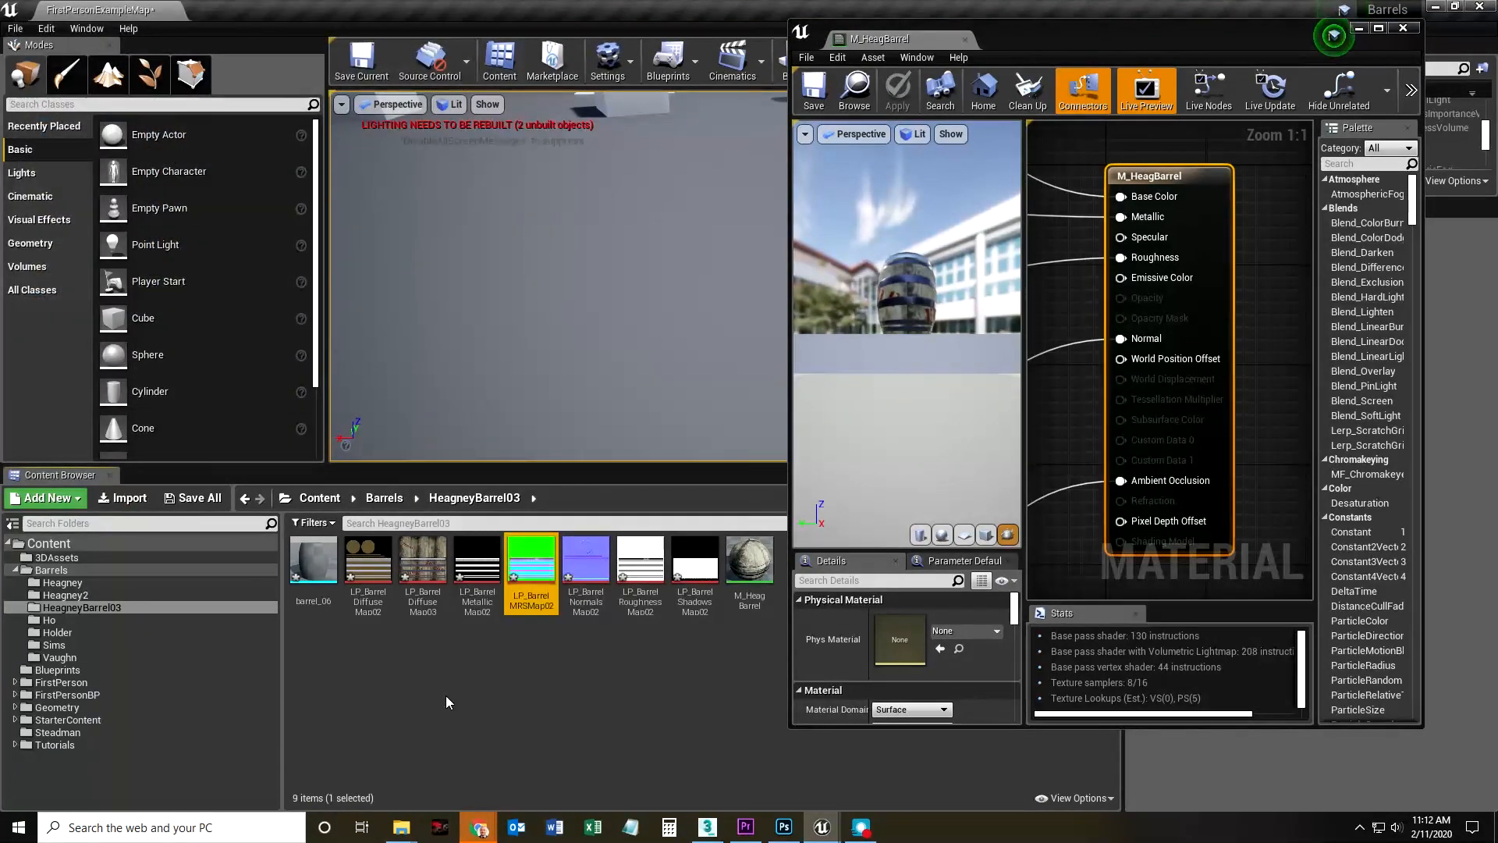
# Open the LP_BarrelMRSMap02 texture, widen its editor window and view only its Red channel with Alpha off.
pyautogui.doubleClick(535, 544)
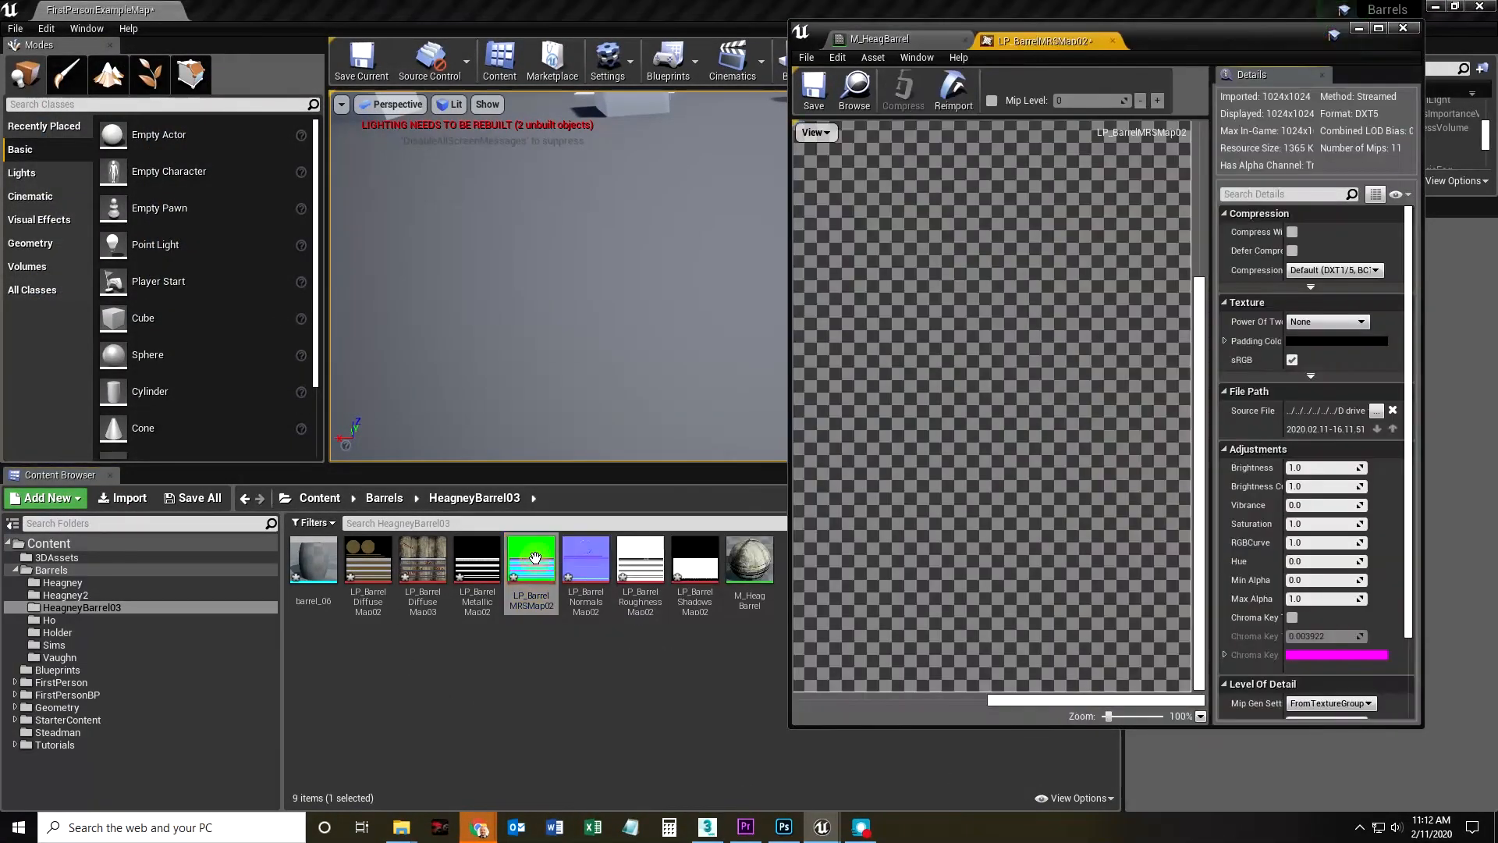
pyautogui.moveTo(790, 277); pyautogui.dragTo(258, 277)
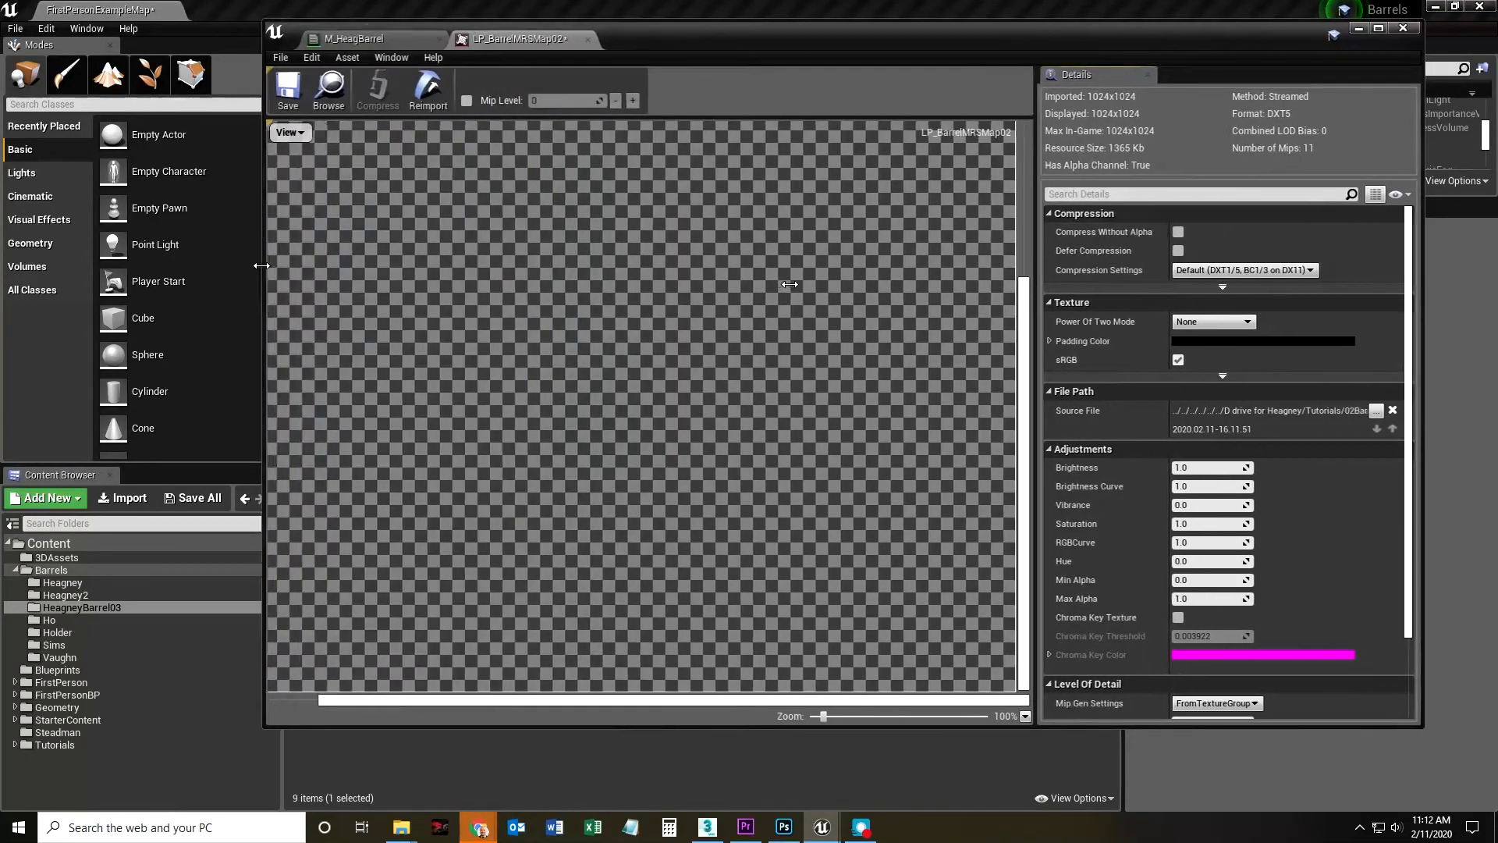
pyautogui.click(297, 132)
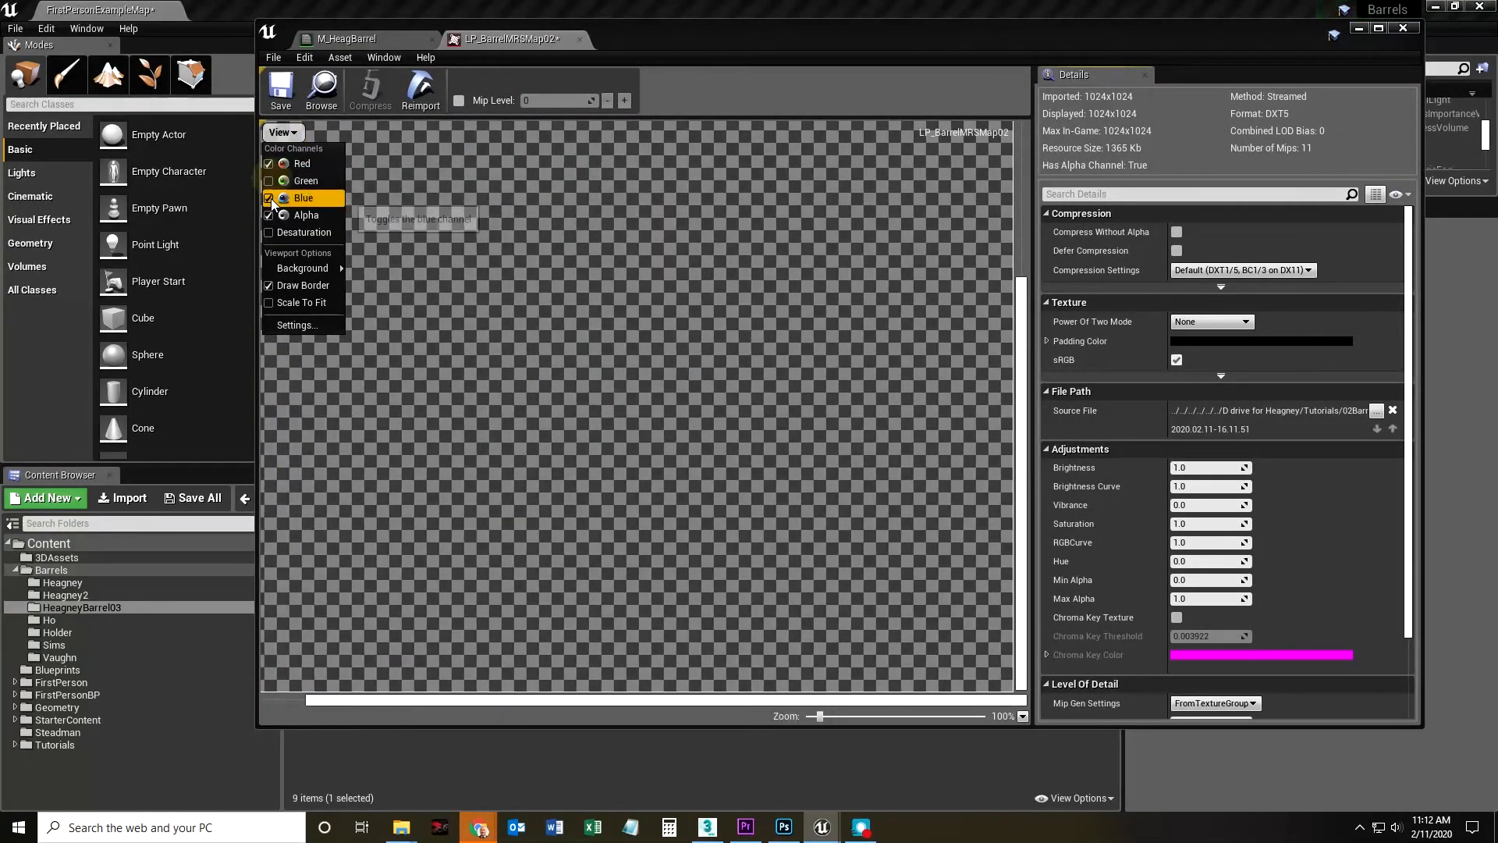
pyautogui.click(316, 162)
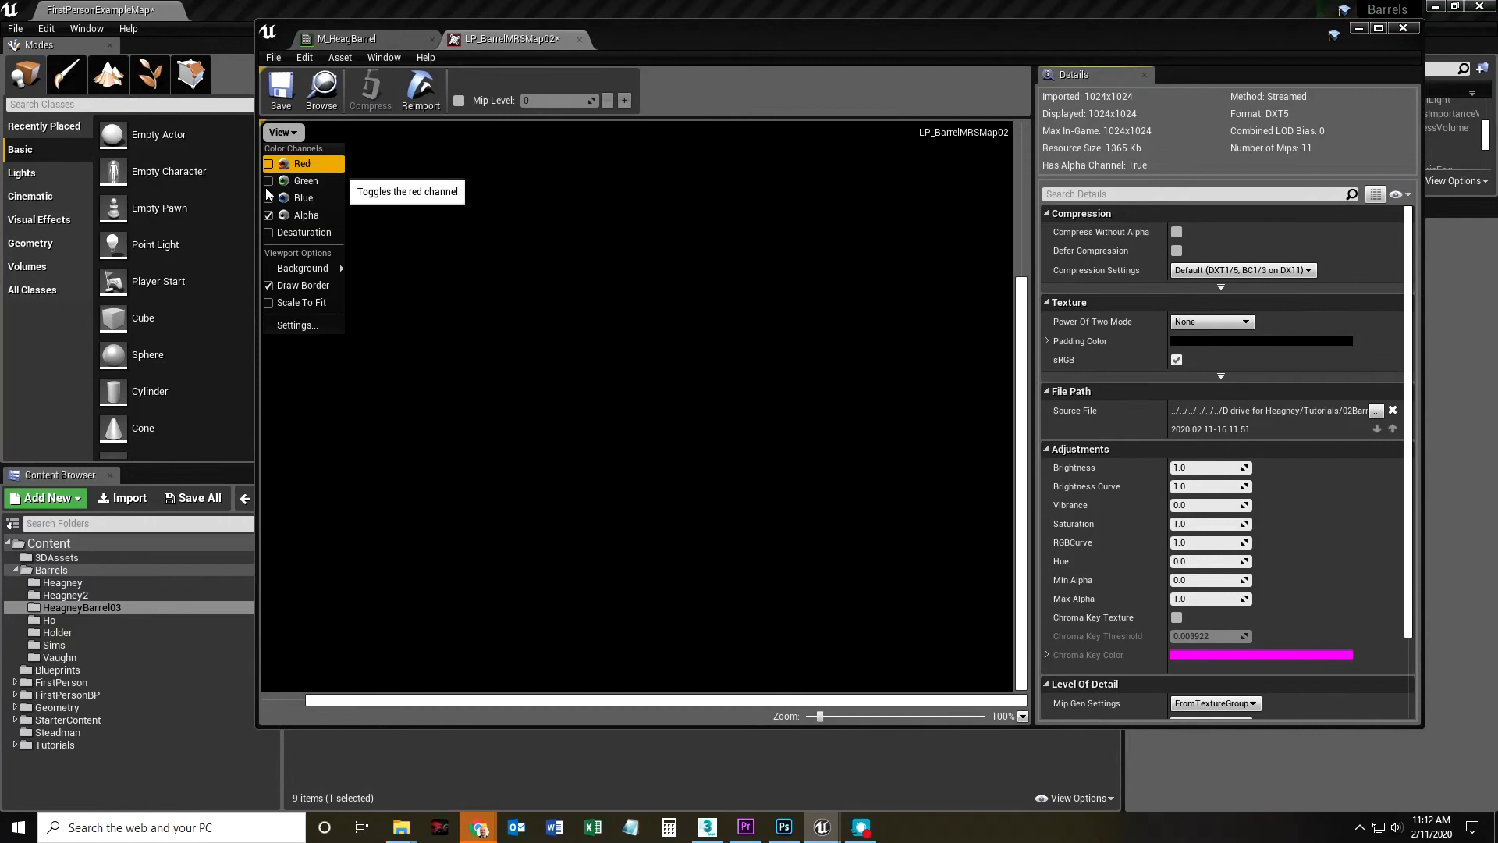
pyautogui.click(295, 166)
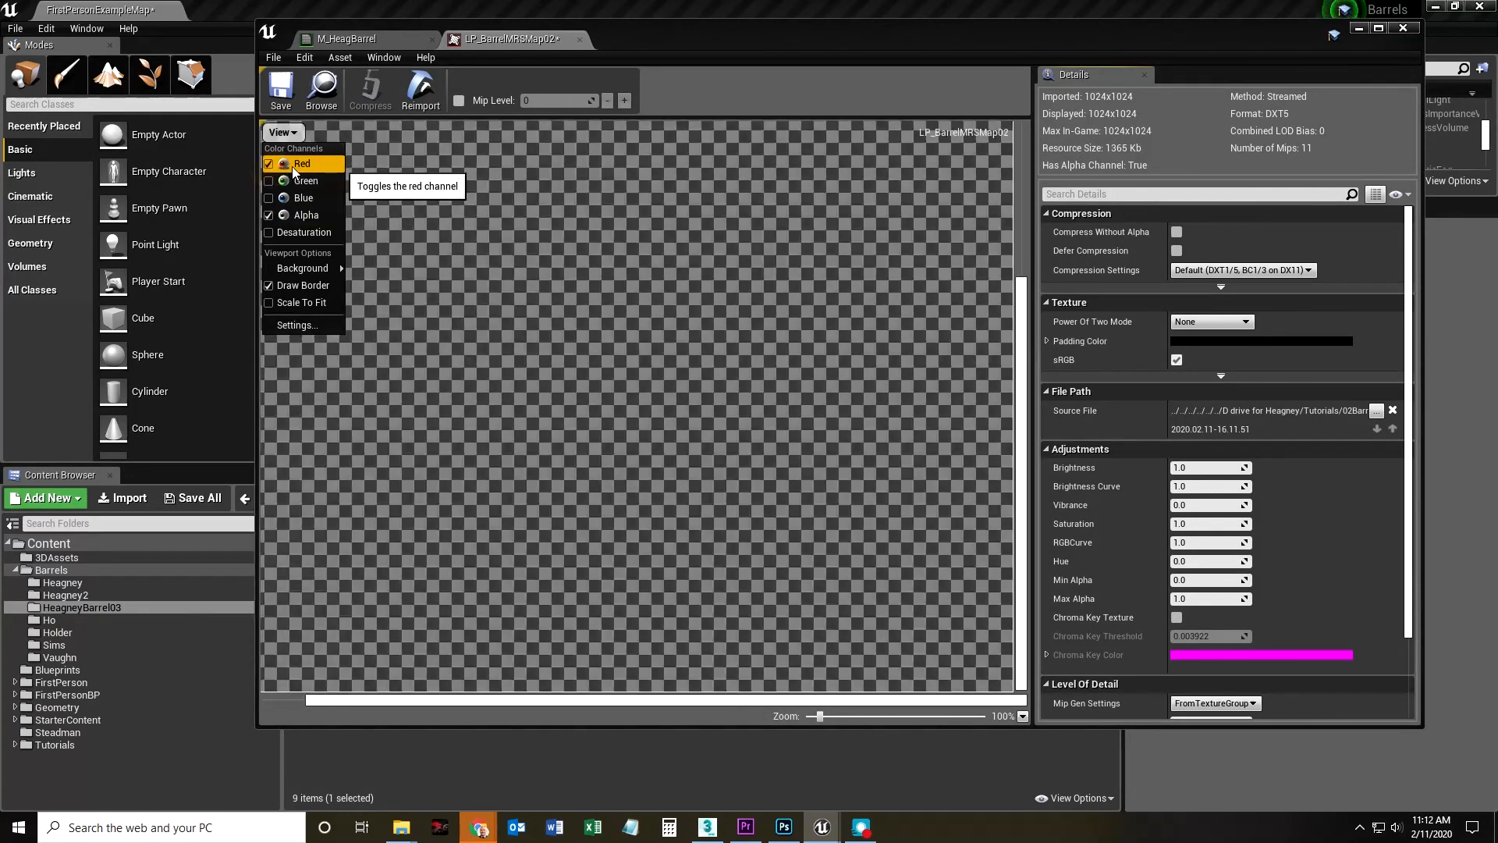
pyautogui.click(291, 216)
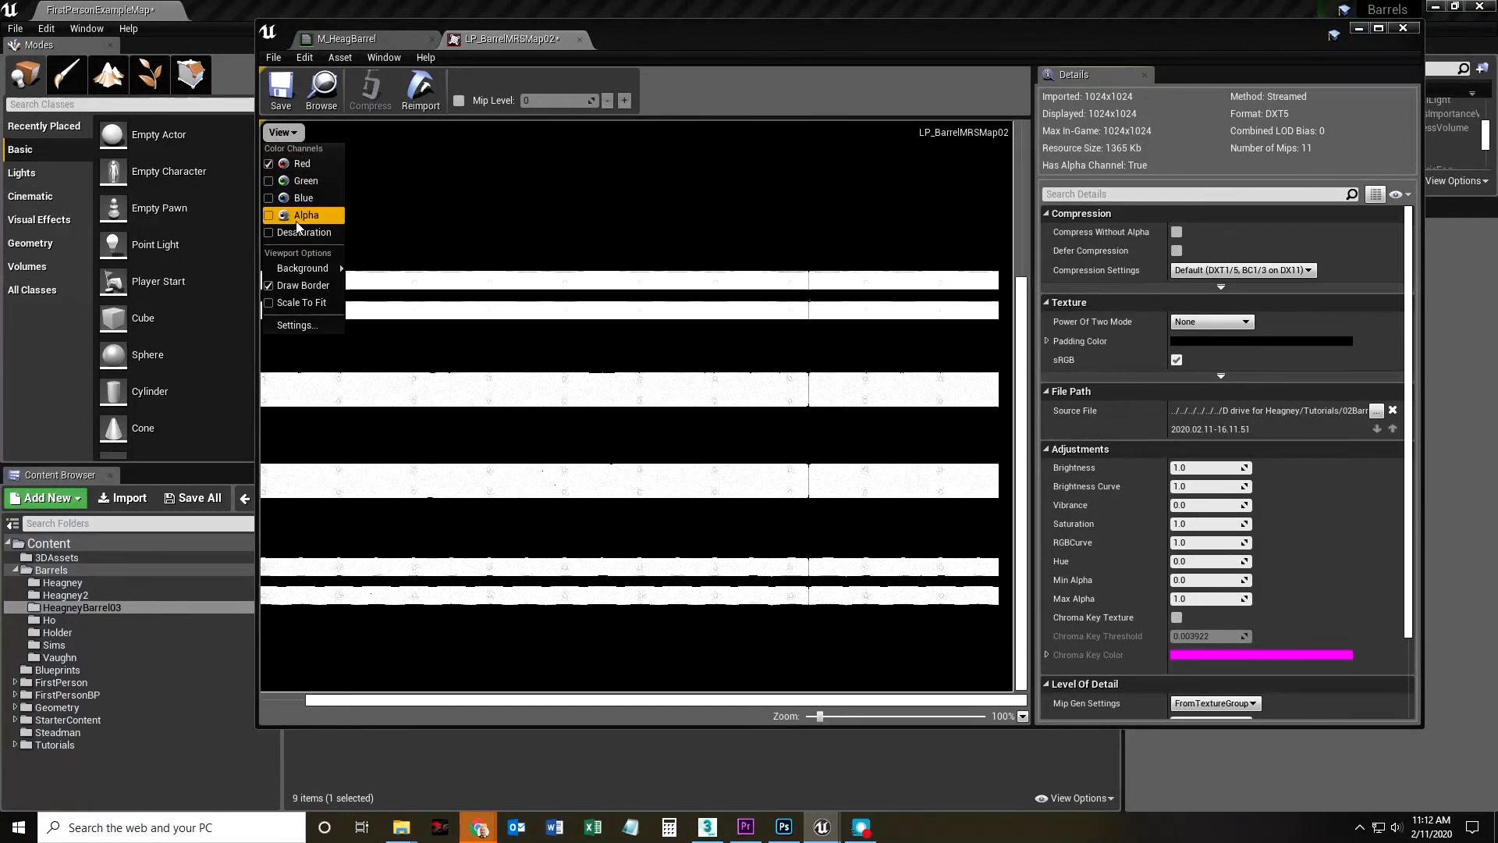
pyautogui.scroll(-4, 593, 465)
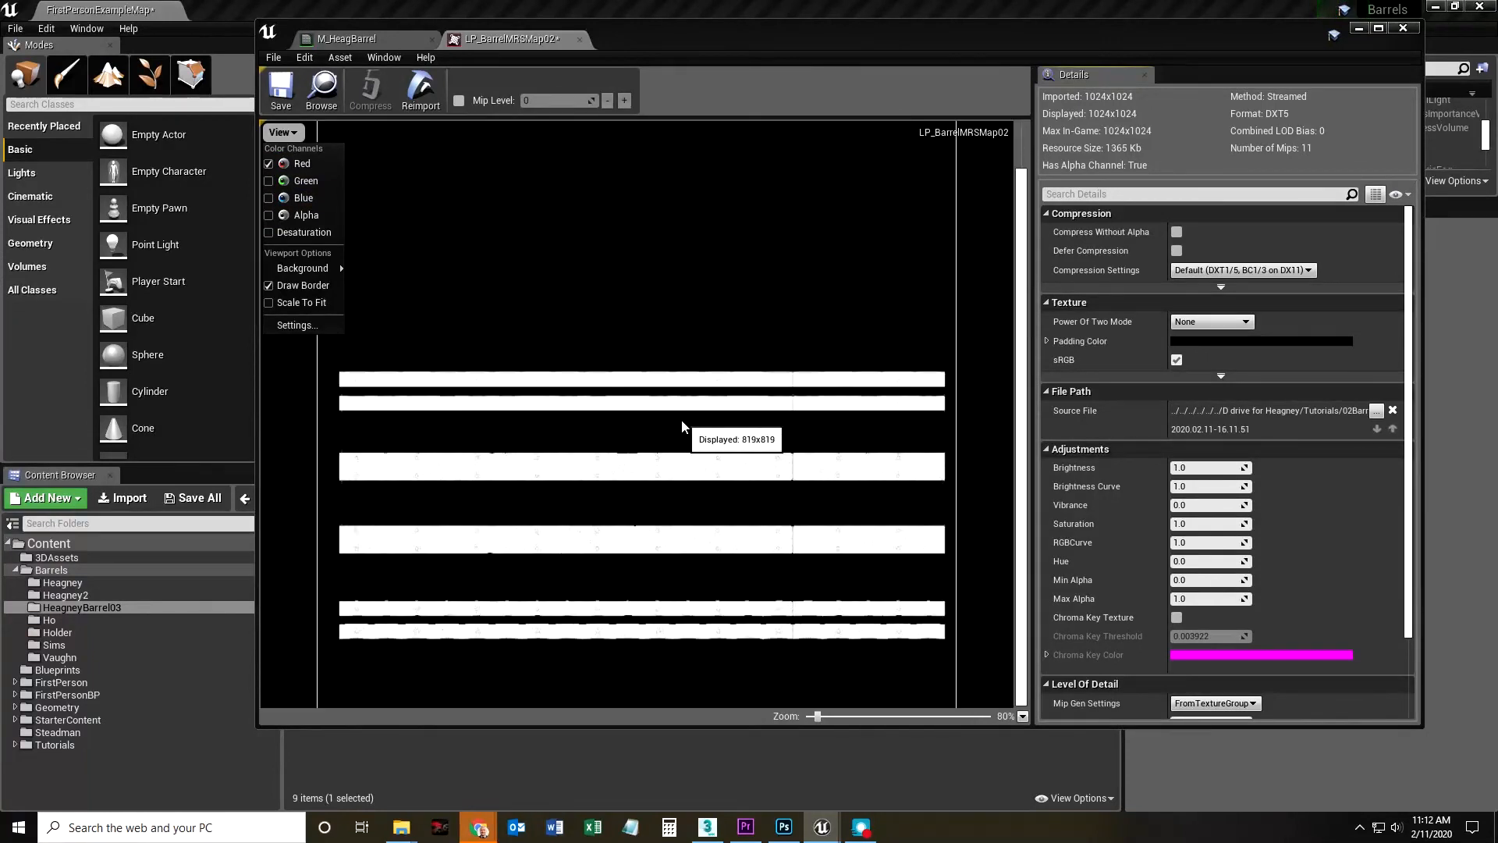
# View only the Green channel of the LP_BarrelMRSMap02 texture and inspect its bands up close.
pyautogui.click(269, 180)
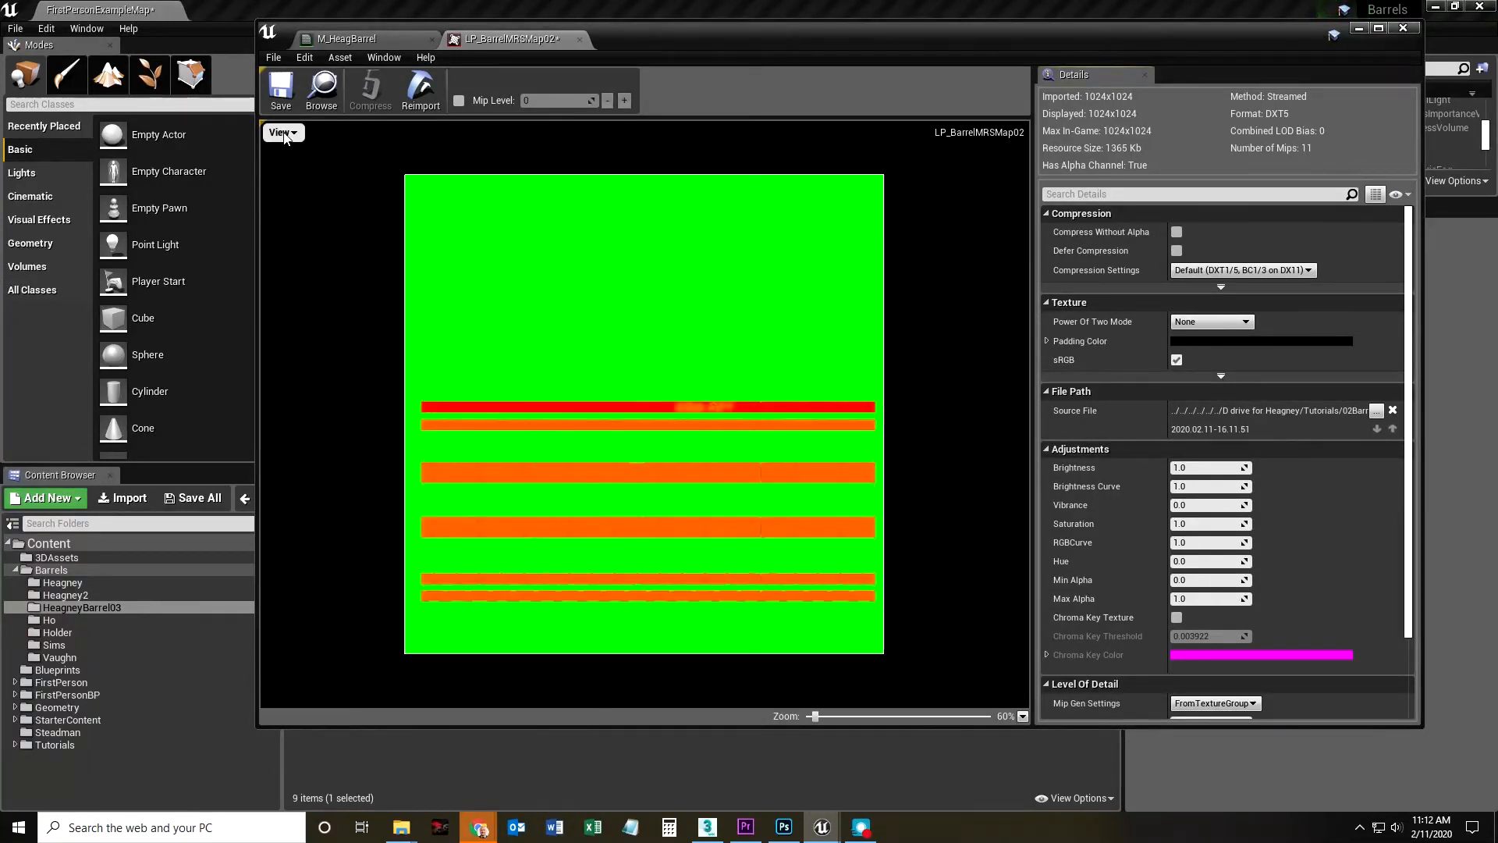
pyautogui.click(270, 164)
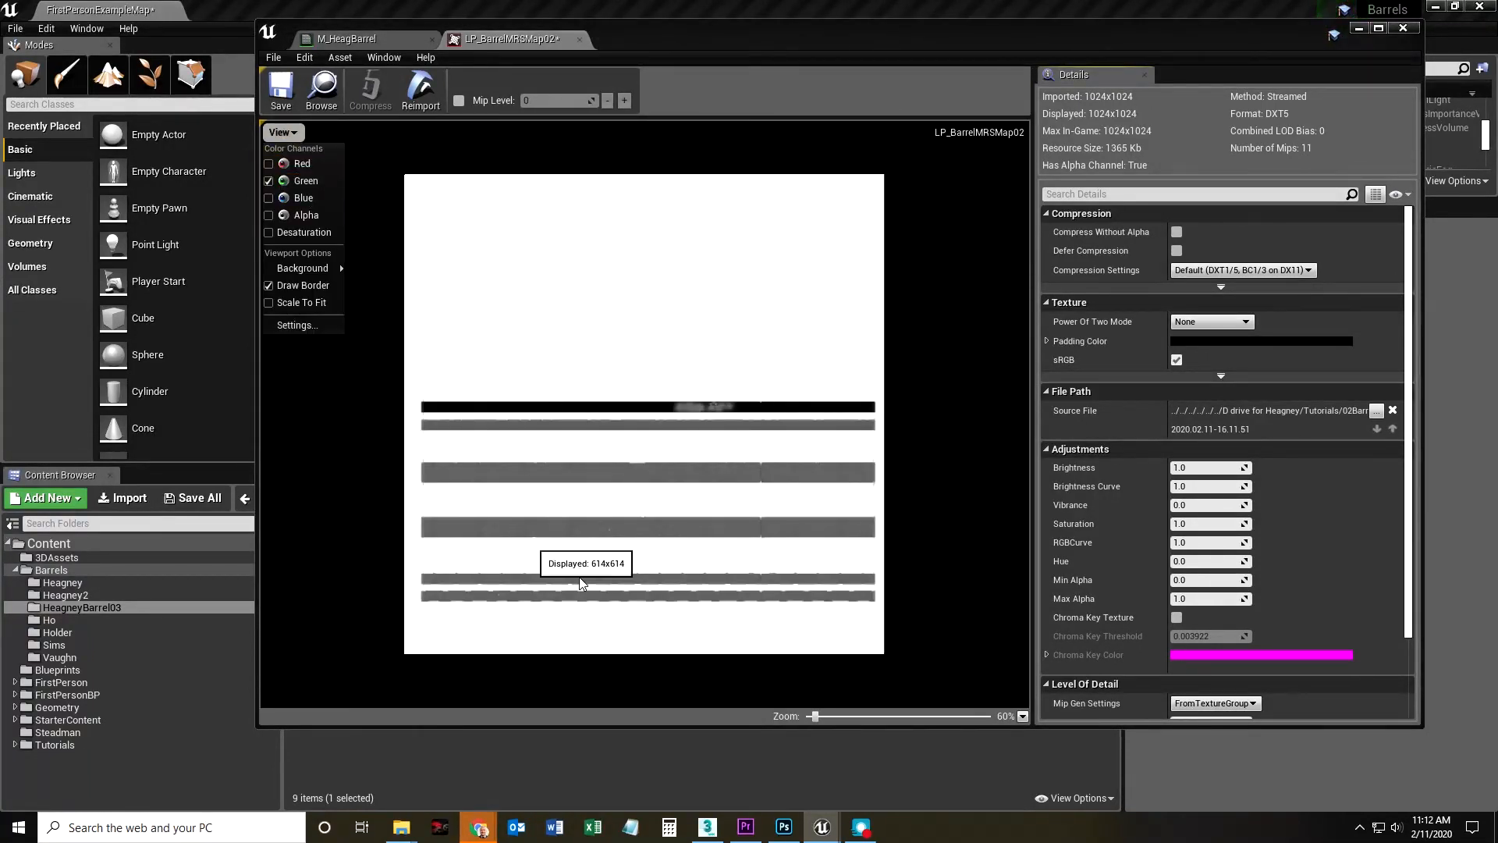
pyautogui.scroll(4, 707, 519)
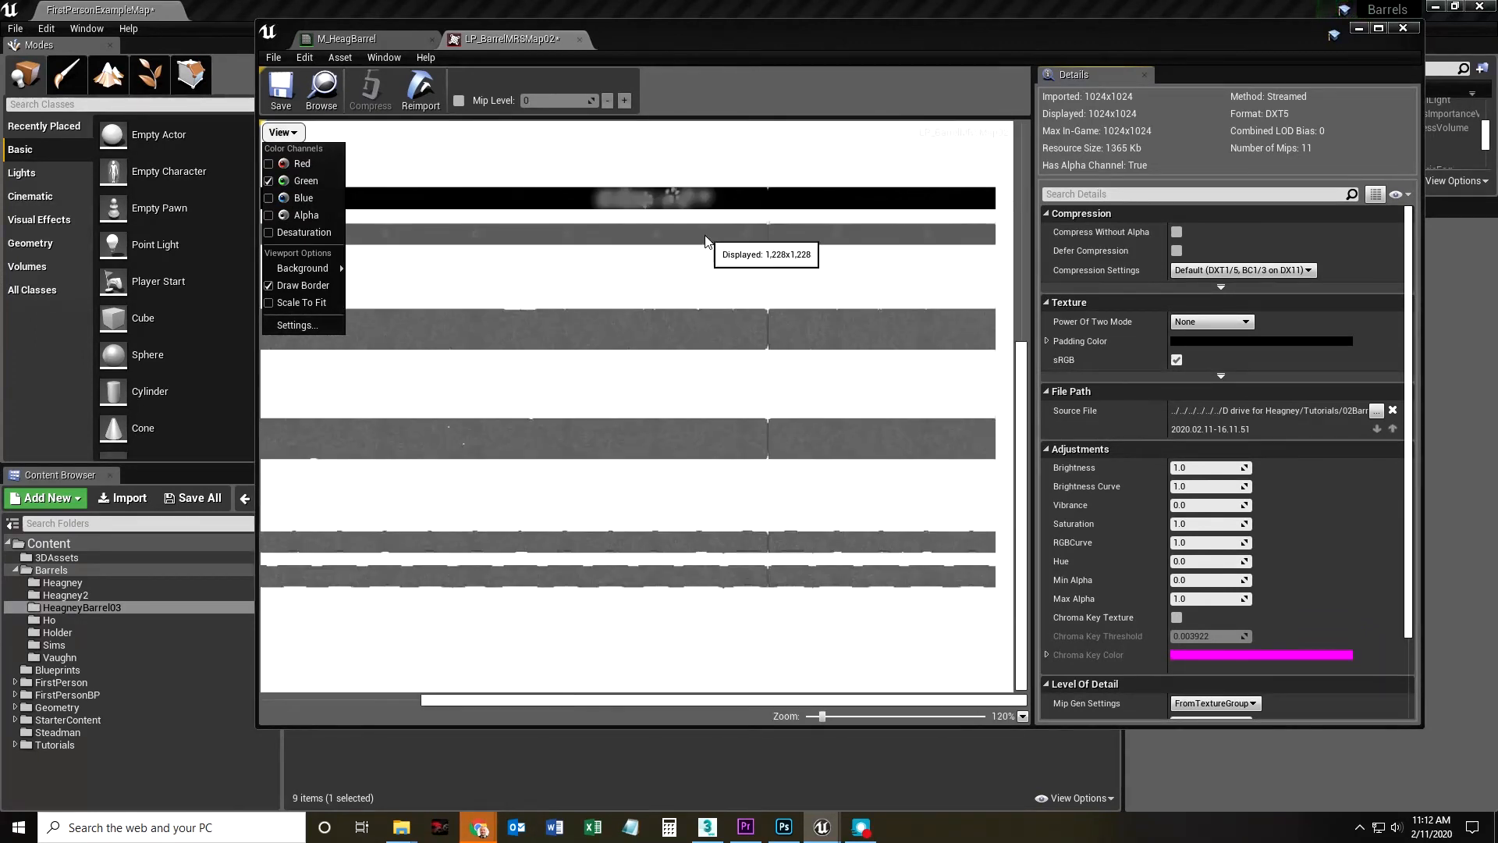
pyautogui.scroll(-4, 440, 369)
# View only the Blue channel of LP_BarrelMRSMap02 and close the texture editor.
pyautogui.click(269, 197)
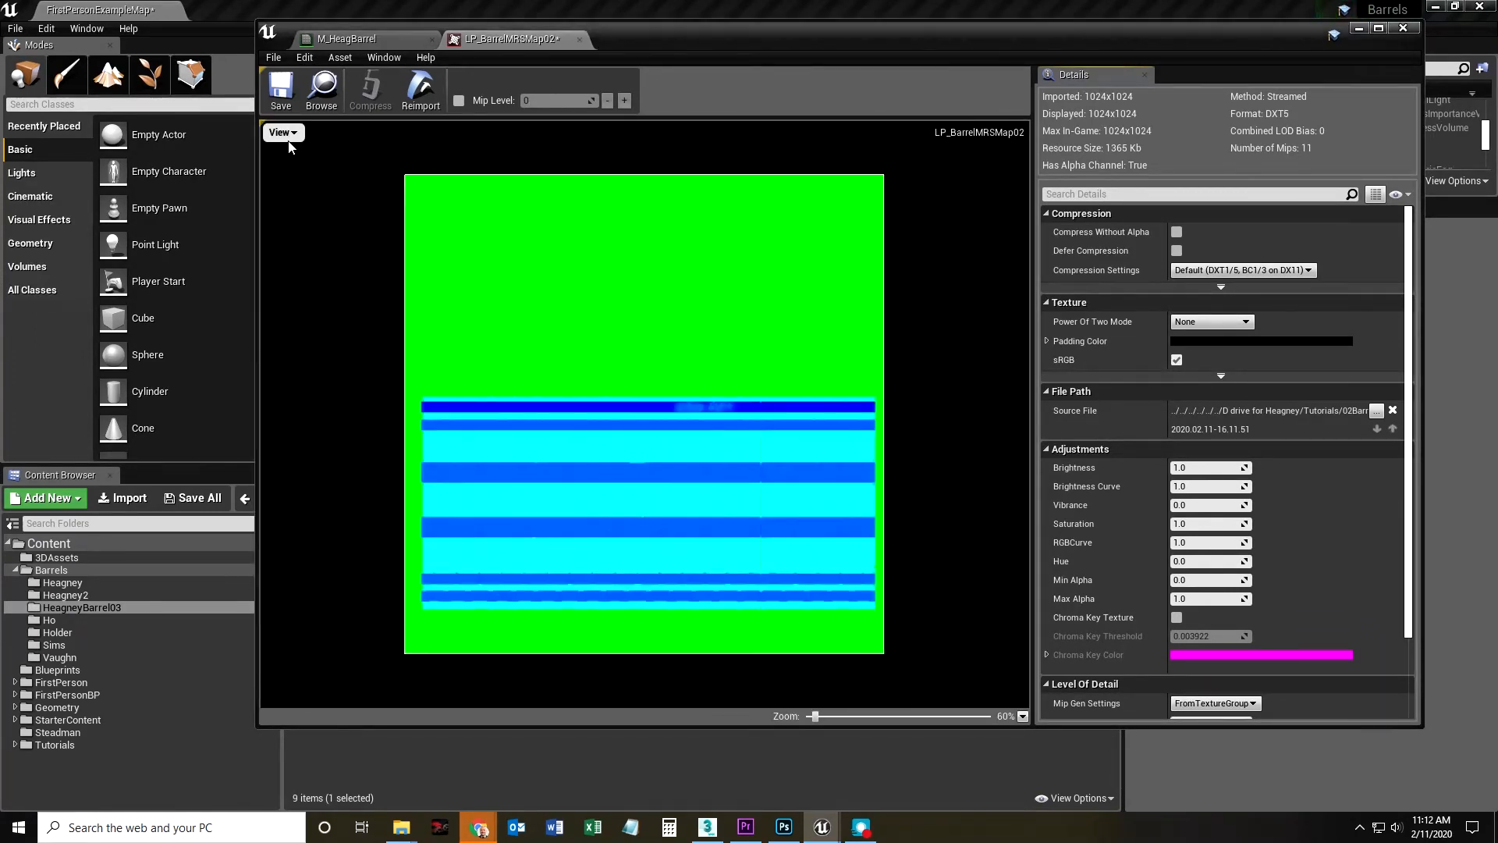
pyautogui.click(281, 132)
pyautogui.click(284, 181)
pyautogui.scroll(5, 656, 484)
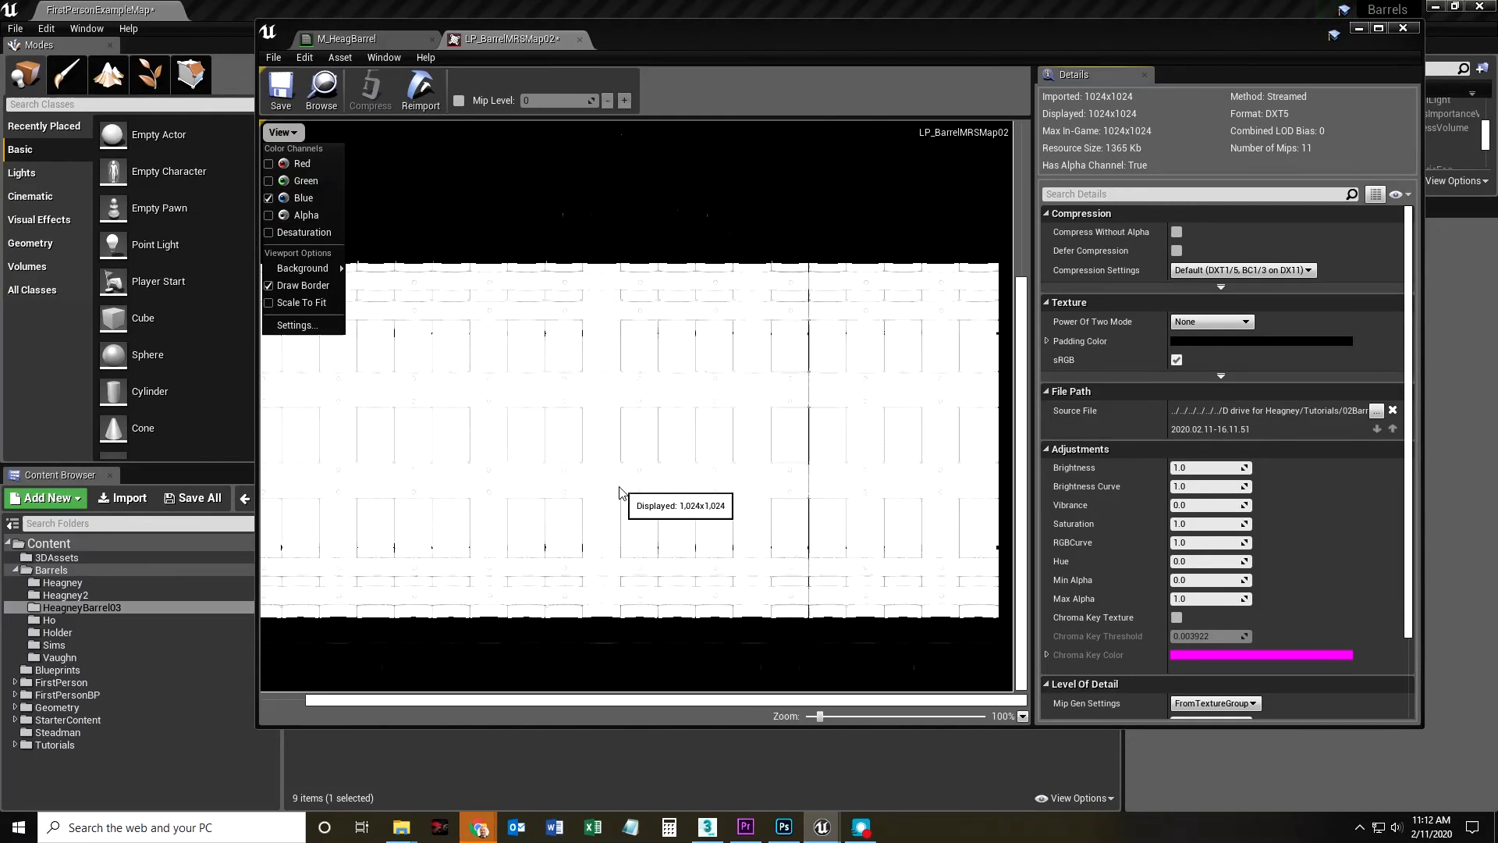
pyautogui.scroll(-3, 667, 421)
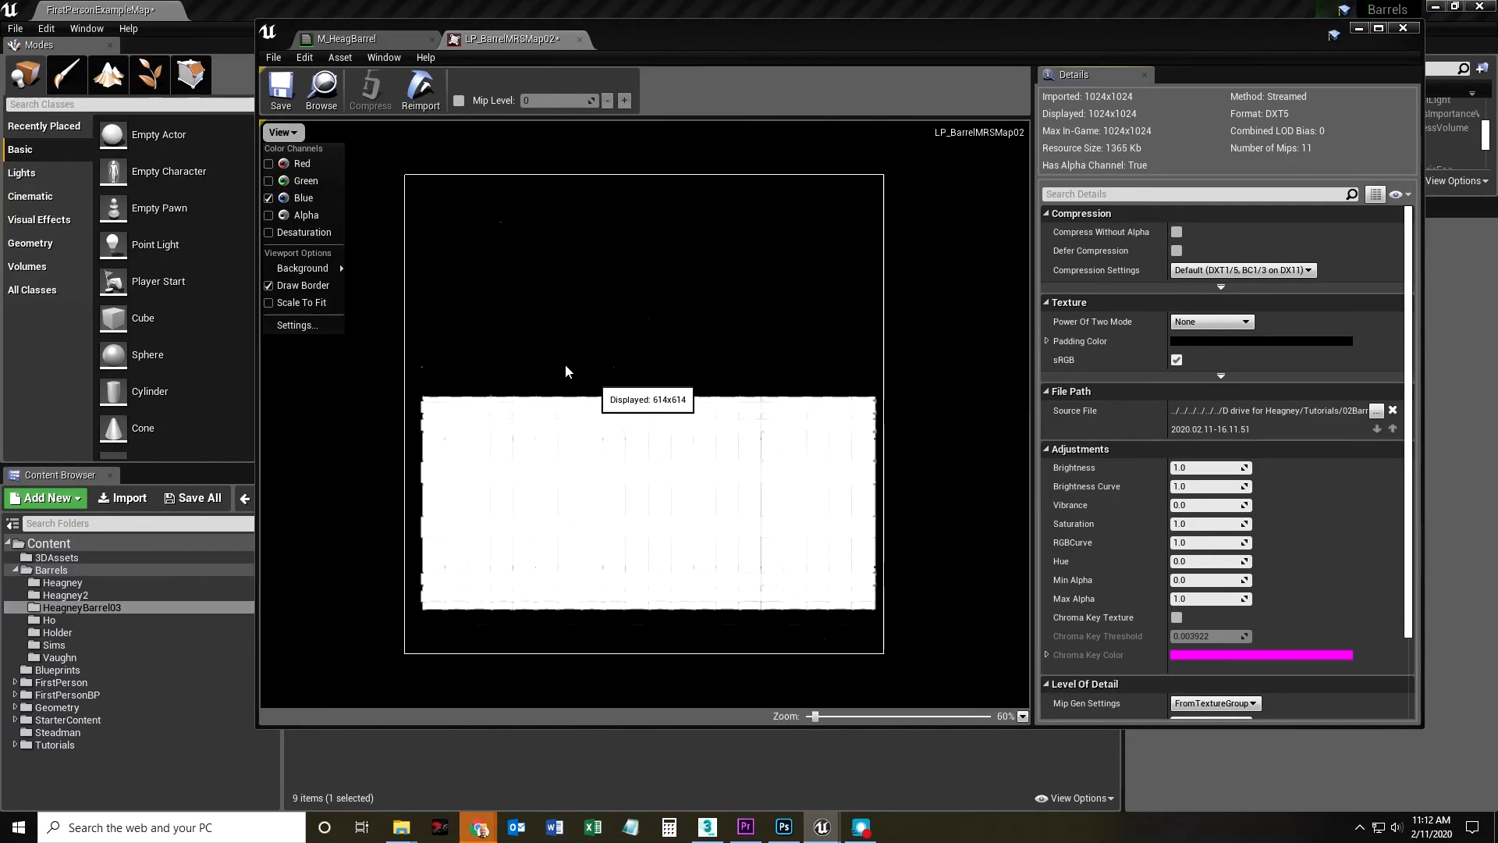
pyautogui.click(284, 138)
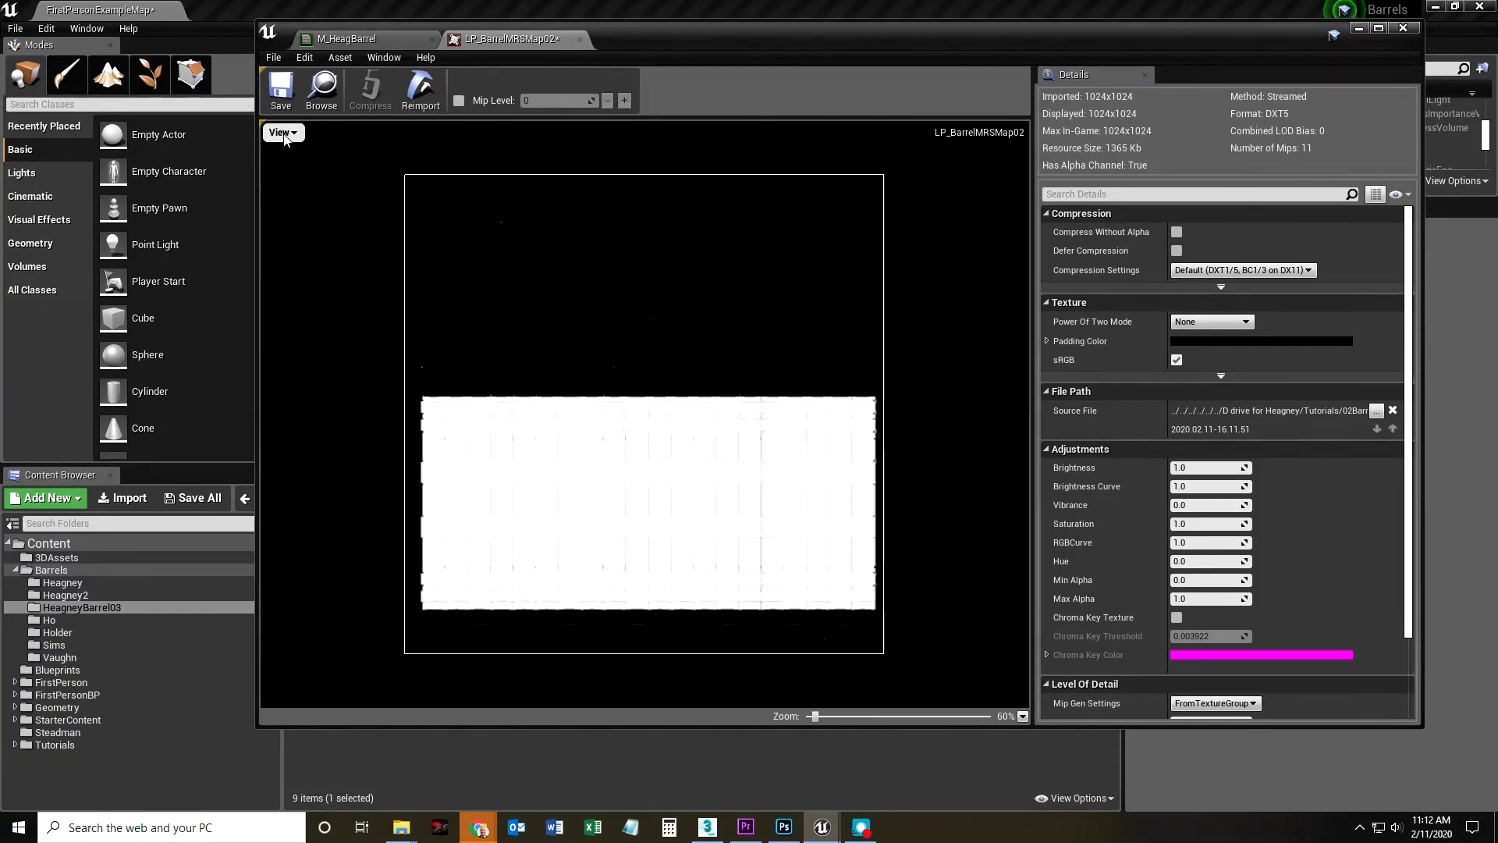
pyautogui.click(1404, 28)
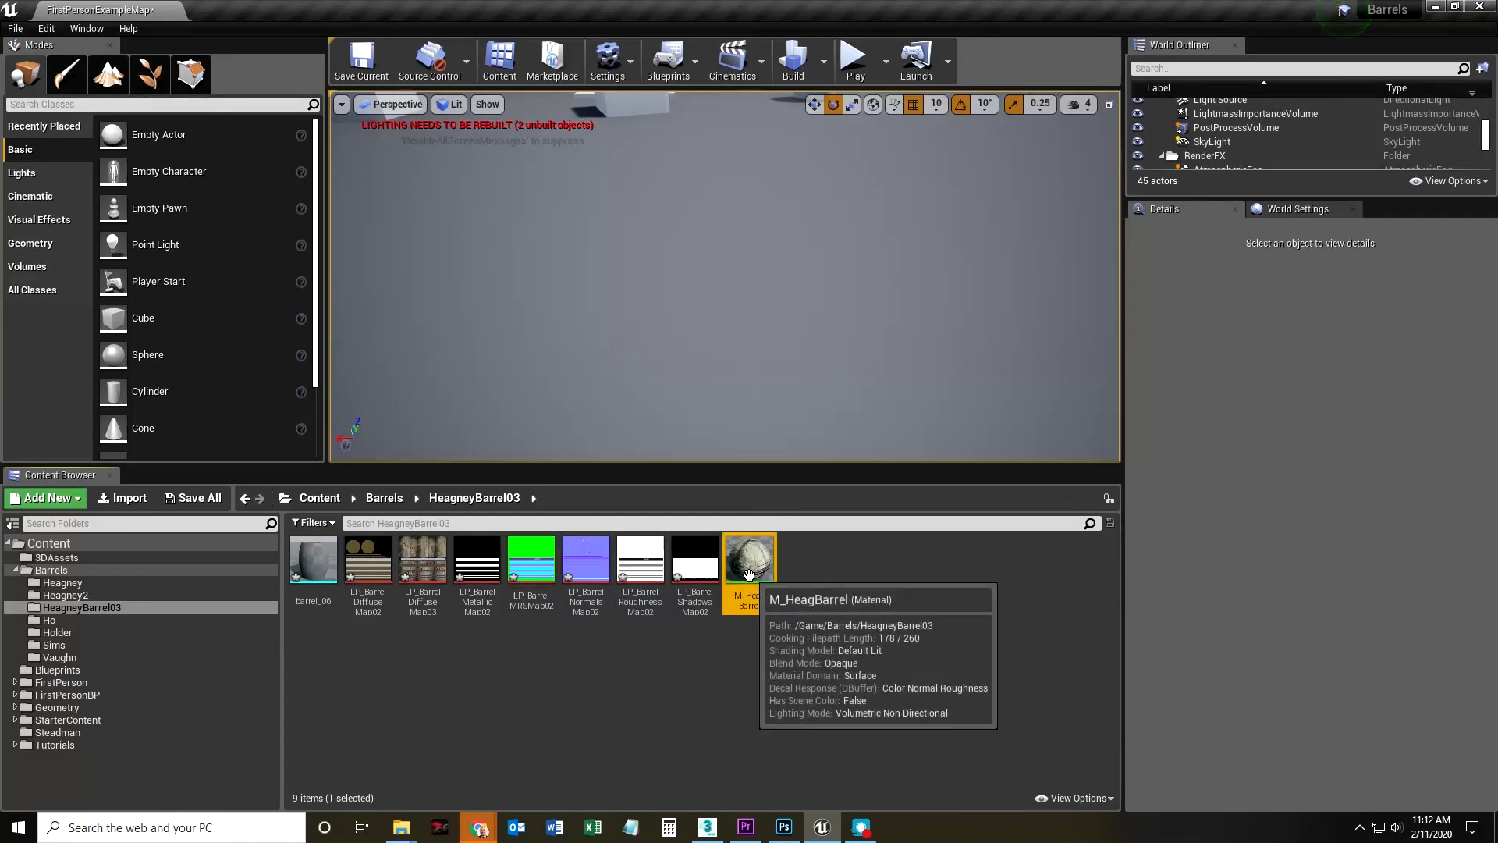
# Open the M_HeagBarrel material and delete the texture samples feeding Ambient Occlusion, Roughness and Metallic.
pyautogui.doubleClick(748, 575)
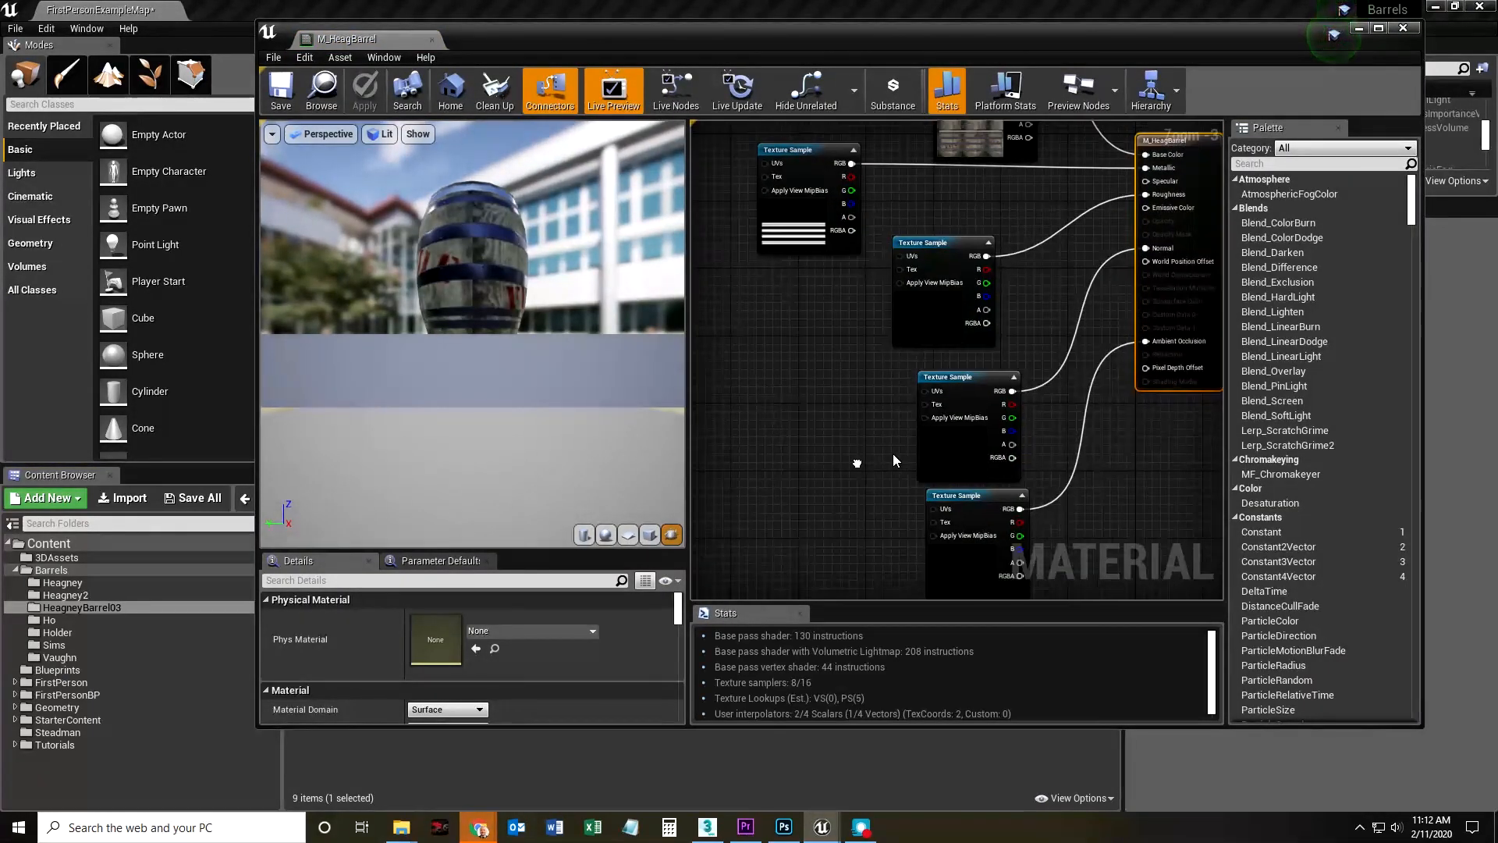
pyautogui.click(913, 528)
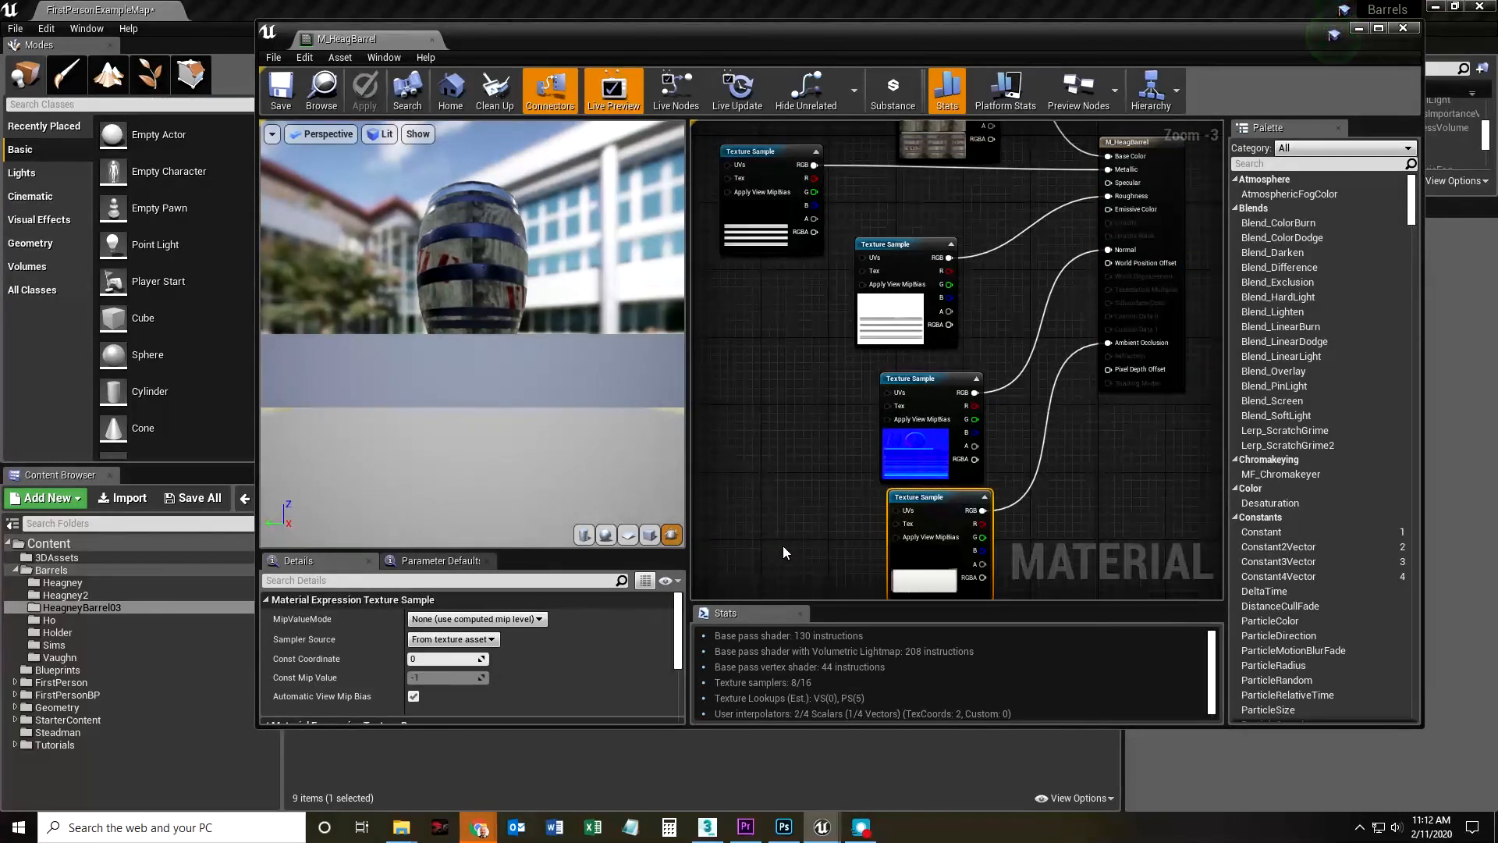
pyautogui.press('Delete')
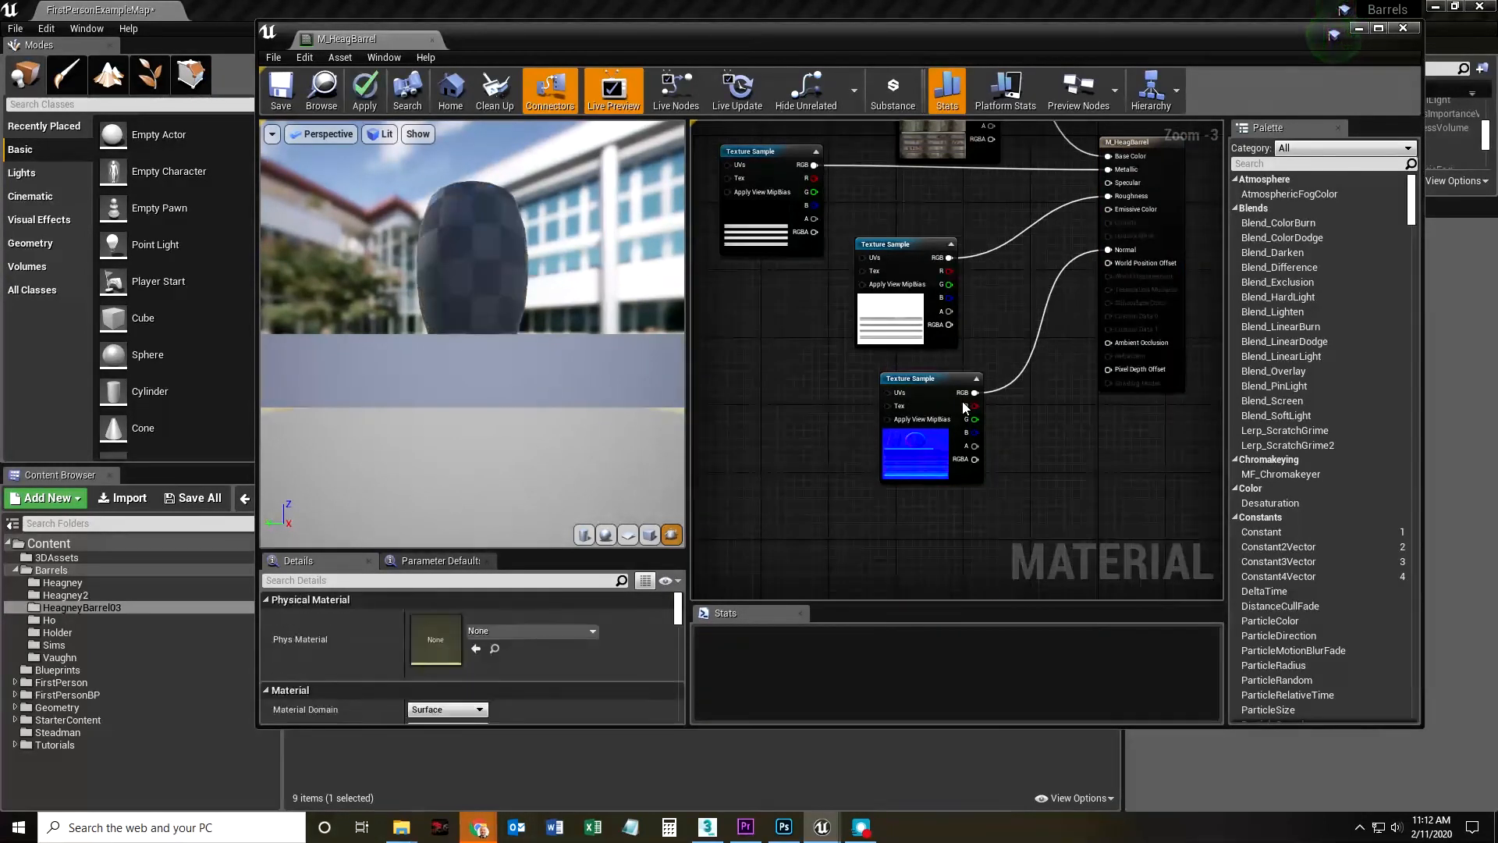
pyautogui.click(907, 252)
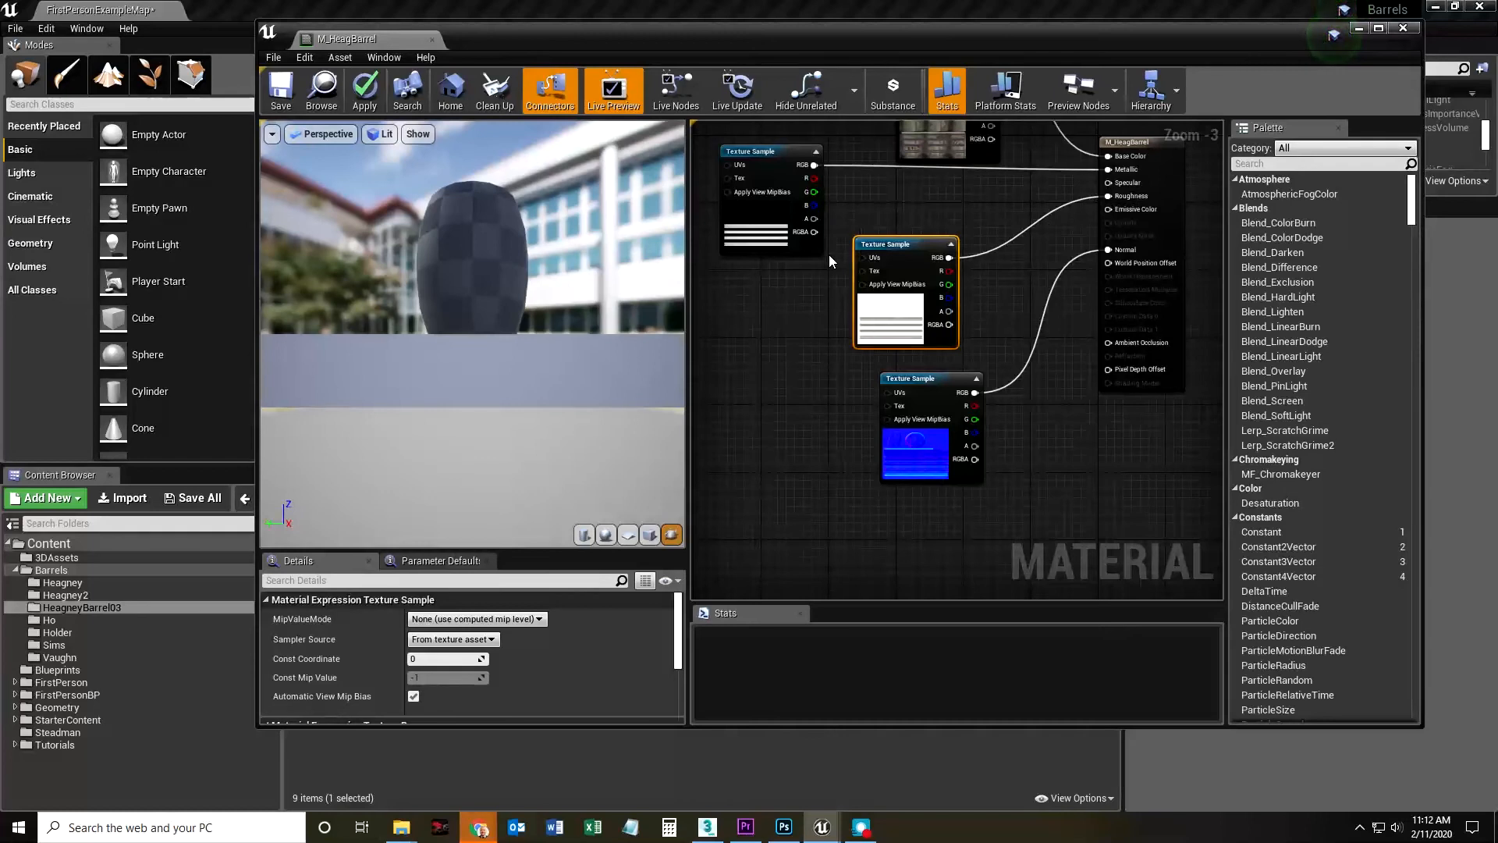
pyautogui.press('Delete')
pyautogui.rightClick(729, 152)
pyautogui.click(729, 154)
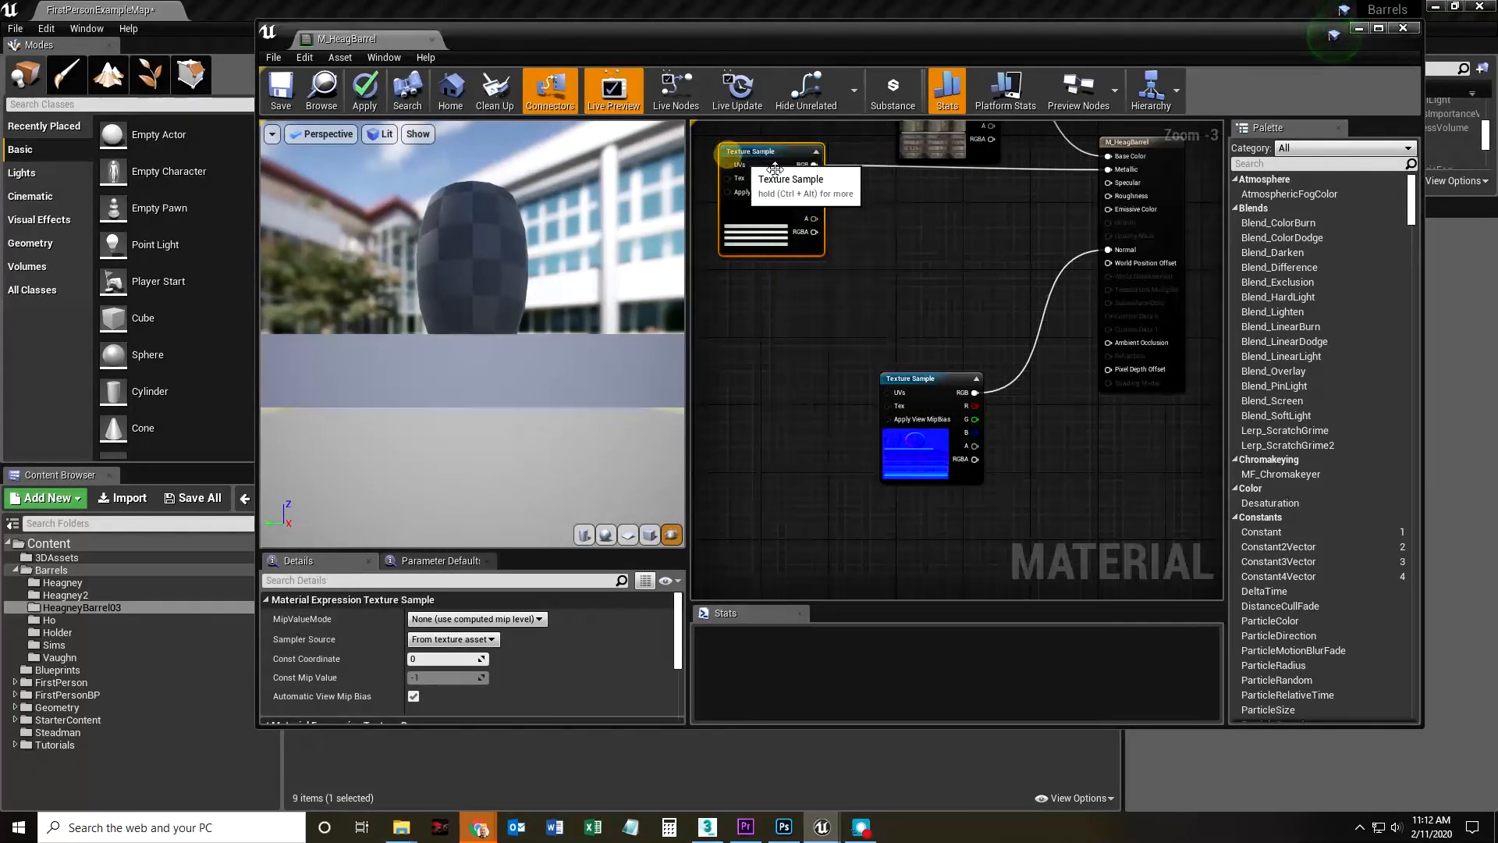
pyautogui.press('Delete')
# Move the material editor off the Content Browser and add LP_BarrelMRSMap02 to the graph as a texture sample above the normals sample.
pyautogui.moveTo(728, 57); pyautogui.dragTo(841, 38)
pyautogui.moveTo(372, 467); pyautogui.dragTo(621, 466)
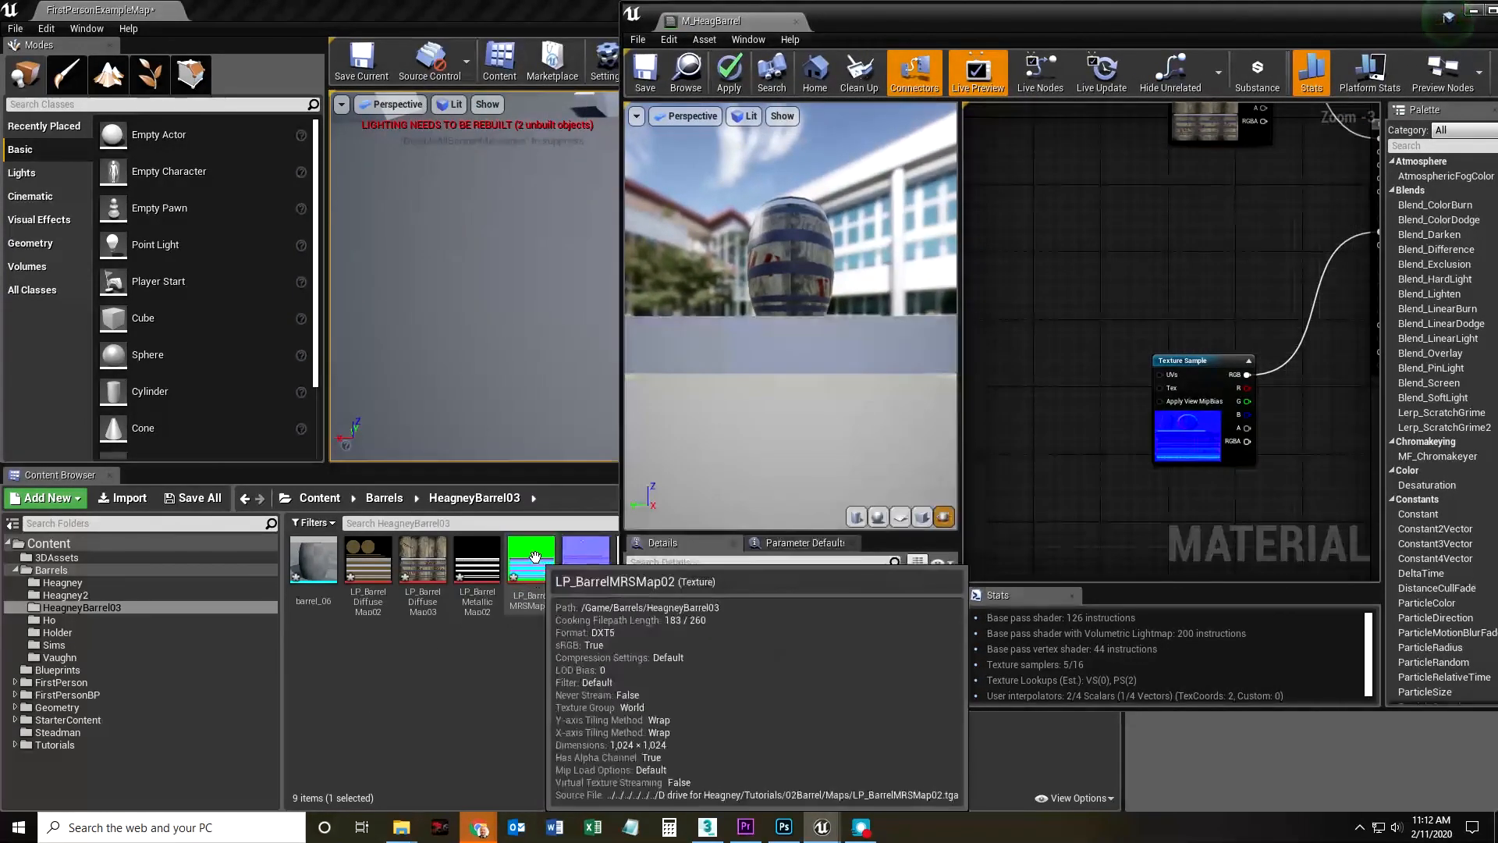
pyautogui.moveTo(535, 556); pyautogui.dragTo(1100, 207)
pyautogui.scroll(3, 1142, 220)
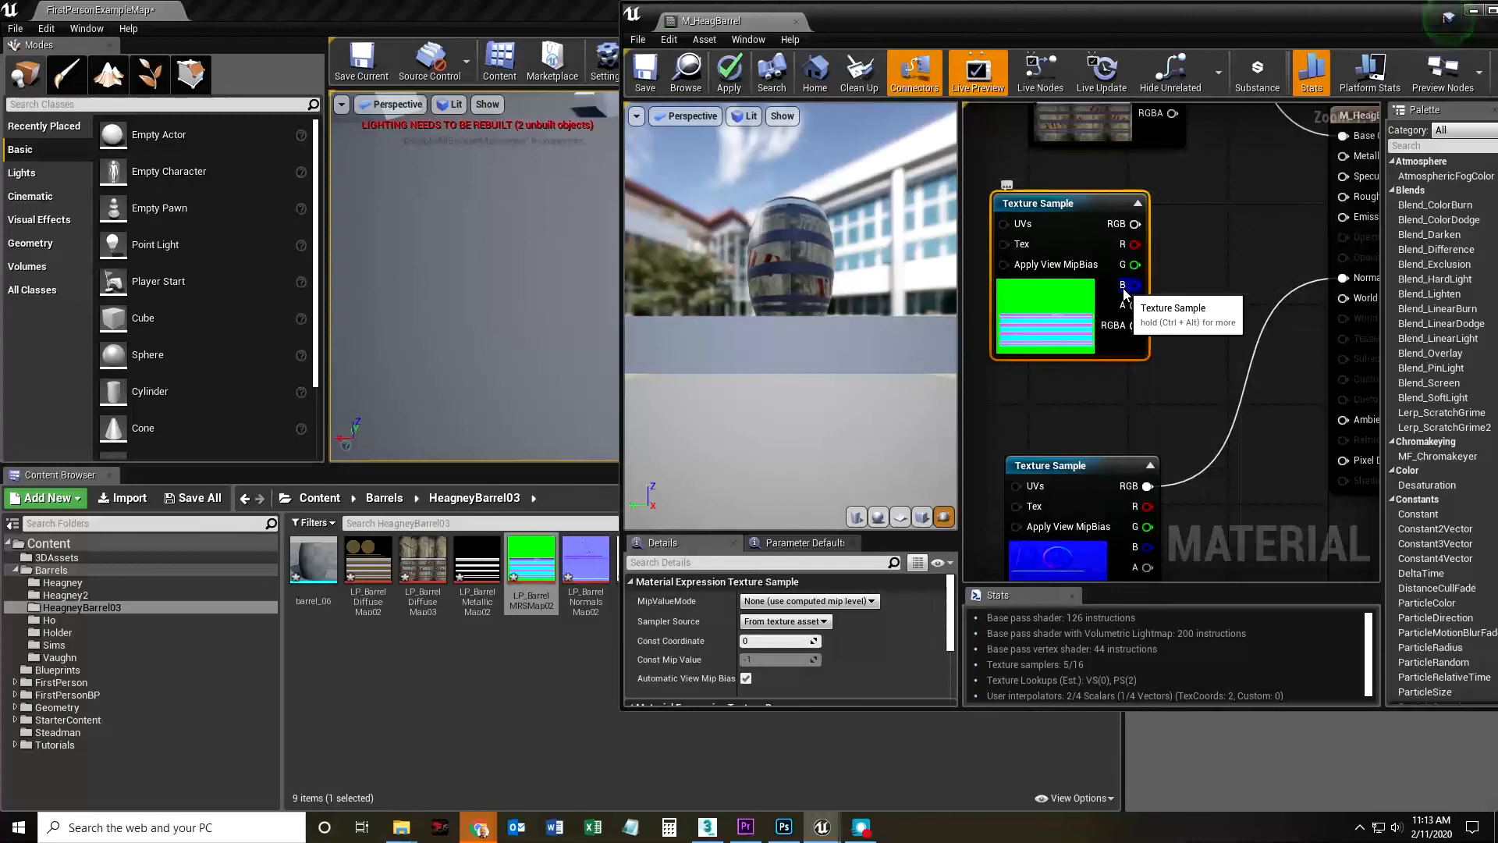
# Connect the MRS texture sample's R output to Metallic, G to Roughness and B to Ambient Occlusion.
pyautogui.moveTo(1265, 273); pyautogui.dragTo(1142, 350)
pyautogui.moveTo(1013, 301); pyautogui.dragTo(1031, 292)
pyautogui.moveTo(1197, 243)
pyautogui.mouseDown()
pyautogui.moveTo(1022, 299)
pyautogui.moveTo(1012, 321)
pyautogui.moveTo(1220, 232)
pyautogui.mouseUp()
pyautogui.click(1010, 326)
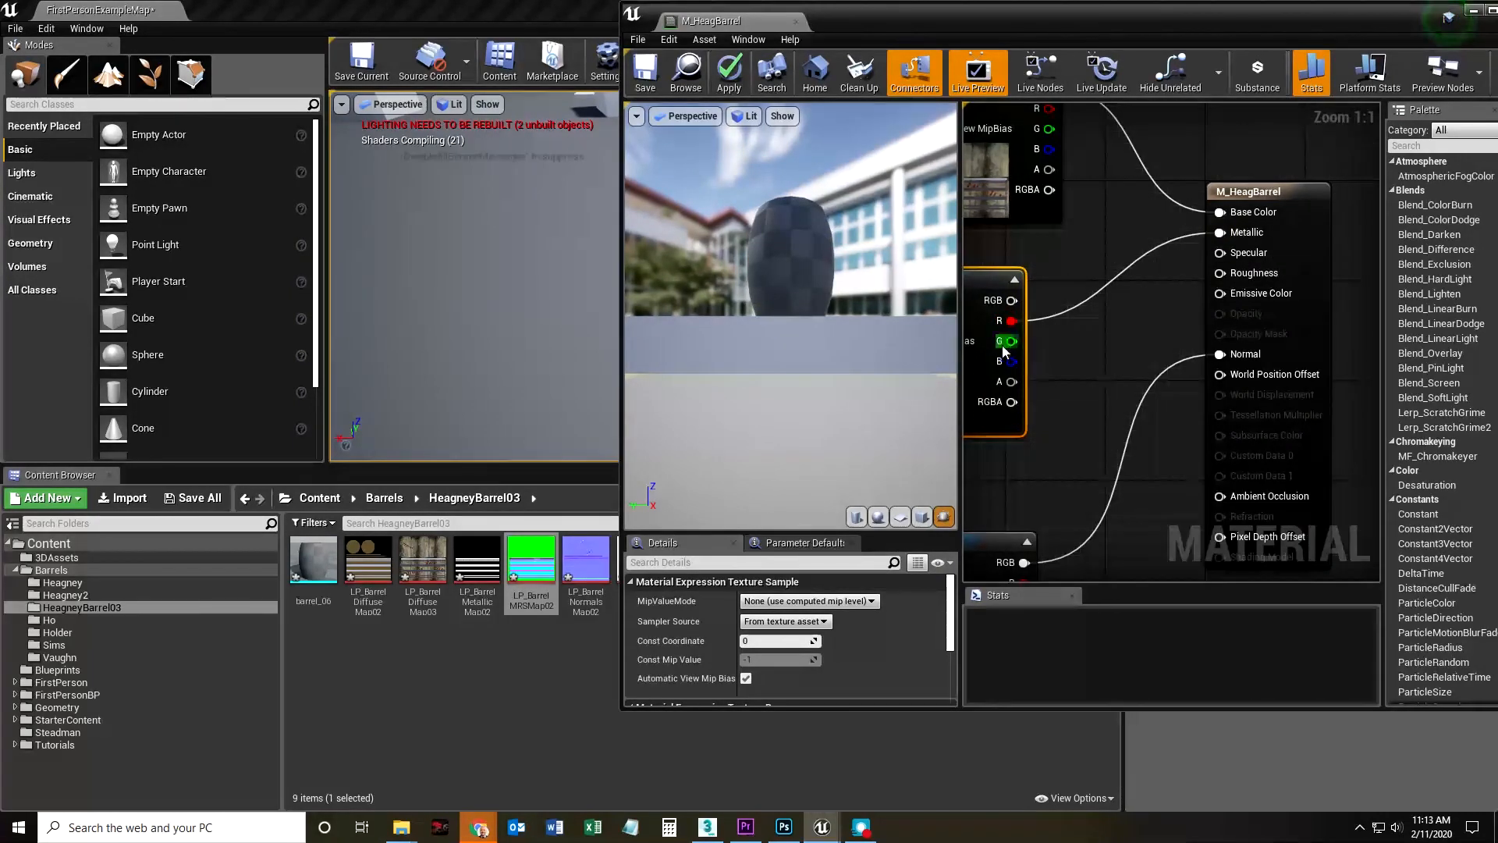
pyautogui.moveTo(1007, 343); pyautogui.dragTo(1121, 321)
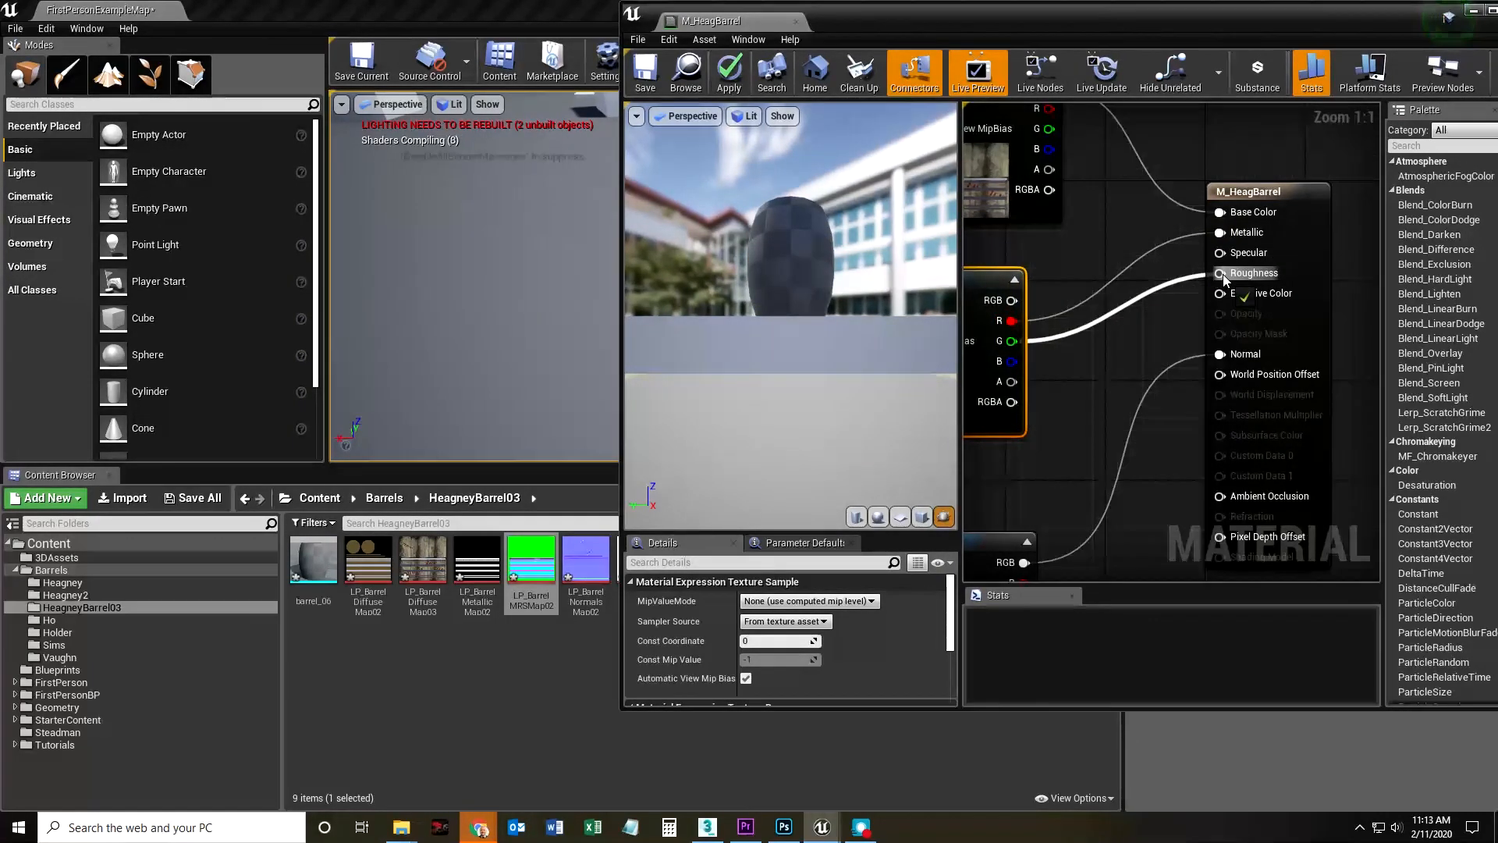
pyautogui.moveTo(1224, 279); pyautogui.dragTo(1222, 275)
pyautogui.moveTo(1012, 361); pyautogui.dragTo(1015, 365)
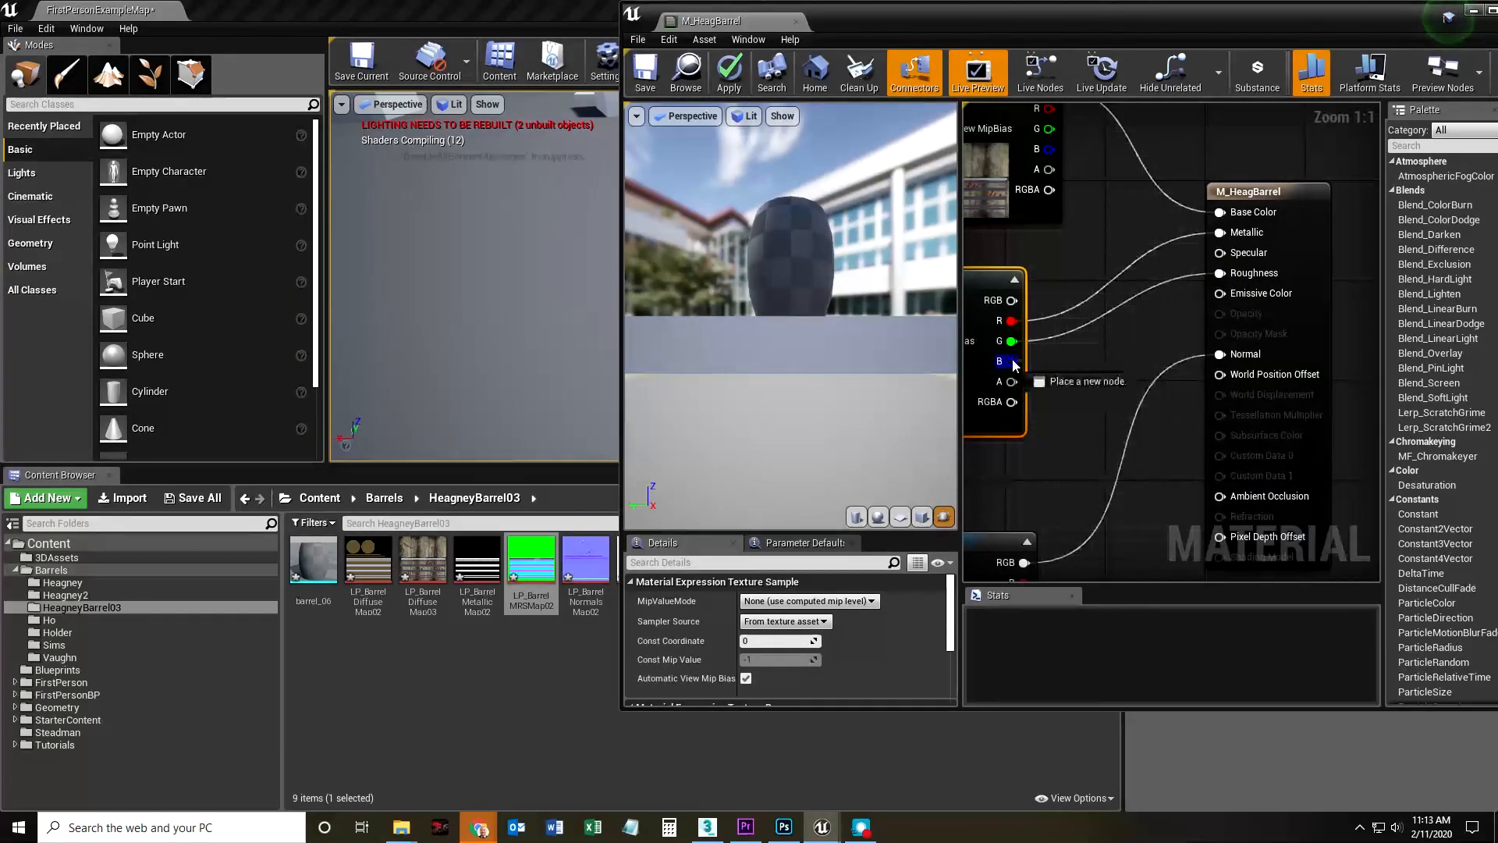
pyautogui.moveTo(1151, 479); pyautogui.dragTo(1221, 495)
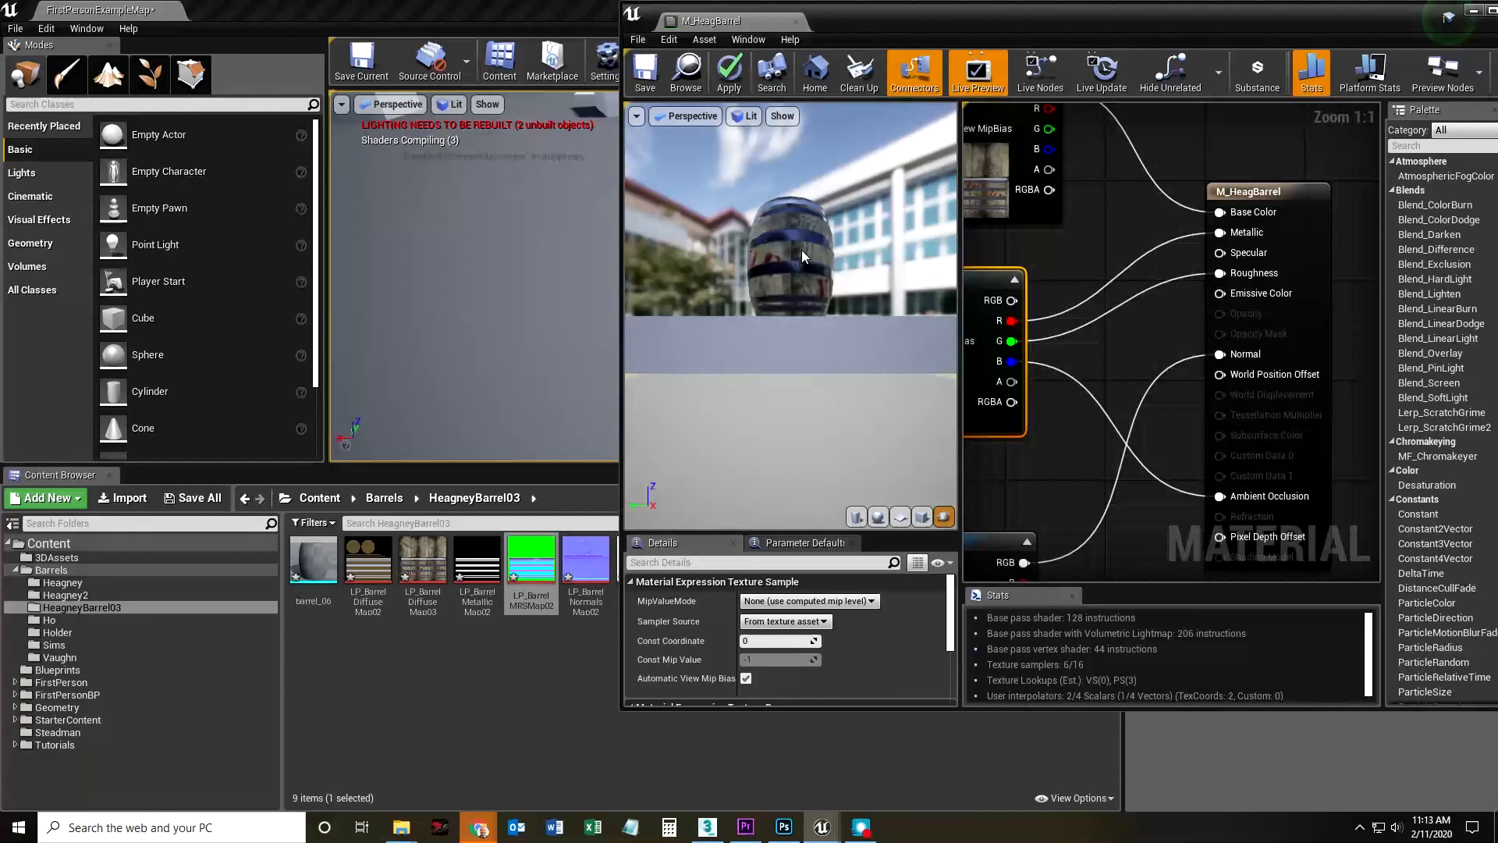
# Check the barrel up close in the material preview, apply the M_HeagBarrel changes and close the material editor.
pyautogui.moveTo(796, 255); pyautogui.dragTo(796, 255)
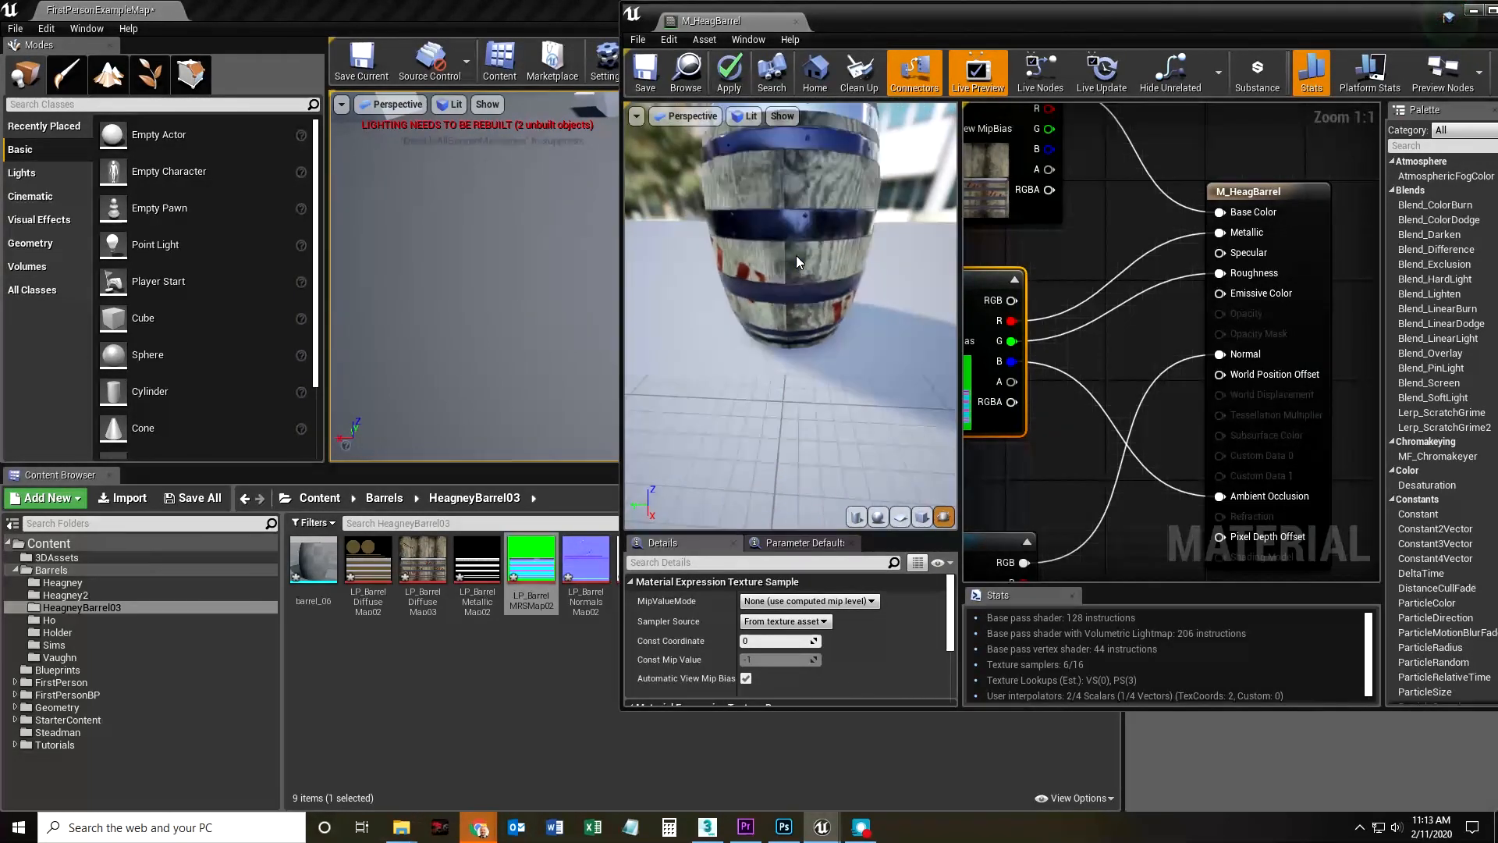
pyautogui.click(722, 70)
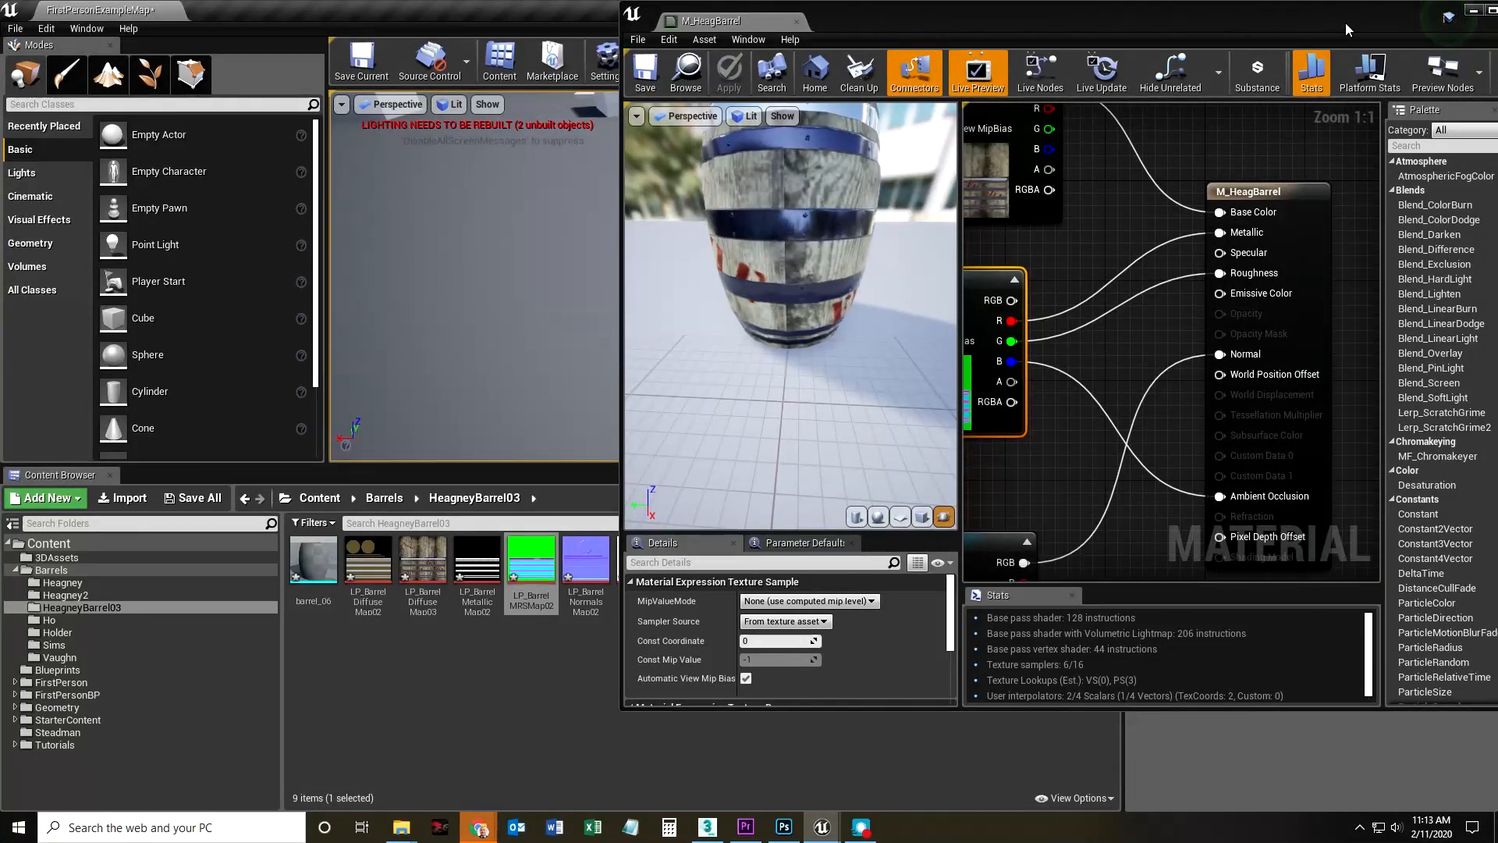
pyautogui.moveTo(1345, 24); pyautogui.dragTo(1037, 53)
pyautogui.click(1205, 41)
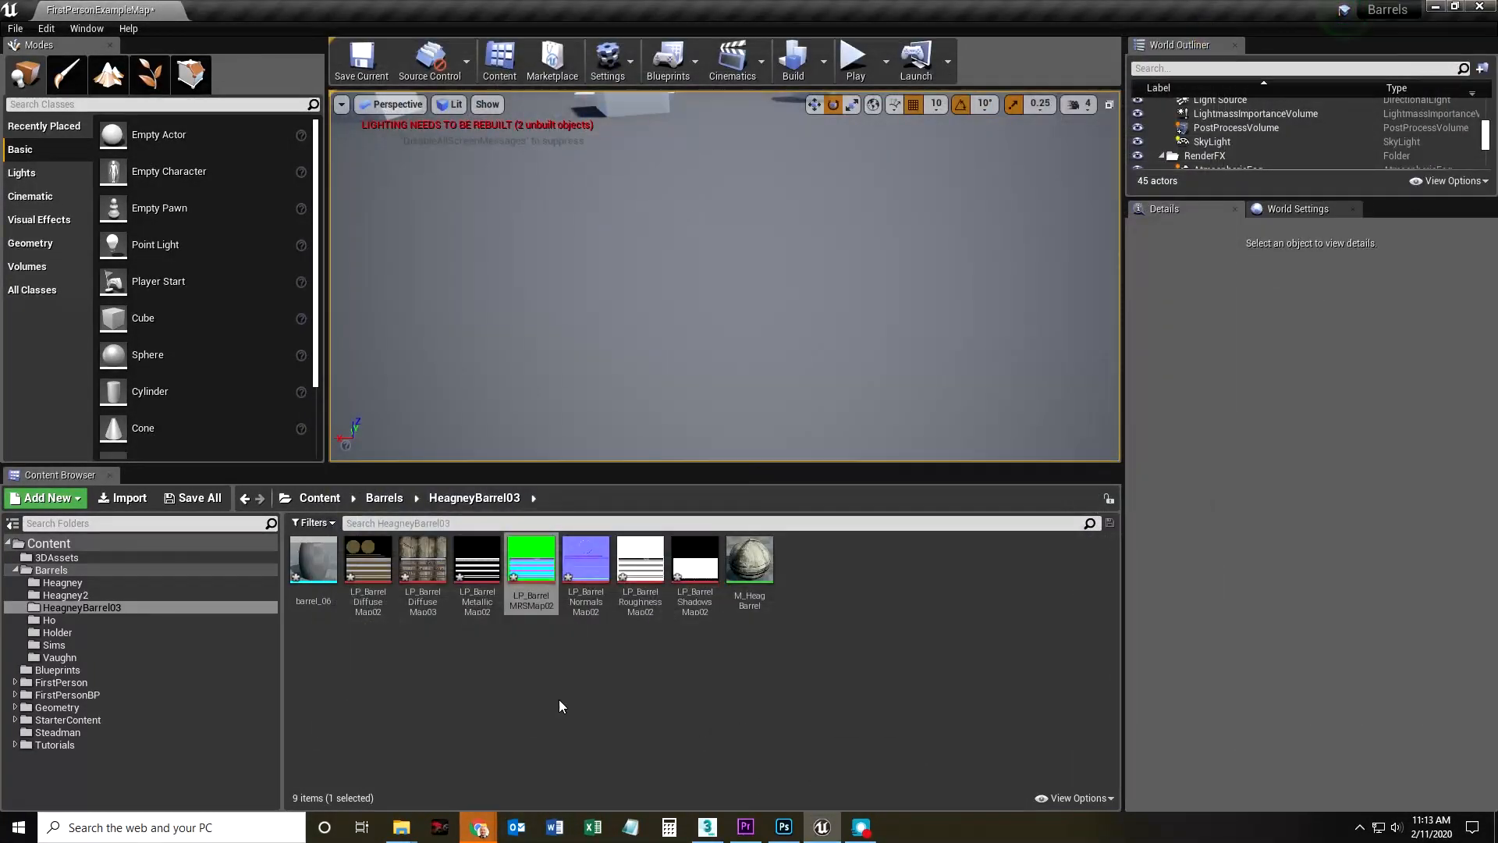
# Fly to the barrel in the level viewport and examine the updated material on it.
pyautogui.moveTo(726, 266); pyautogui.dragTo(747, 190)
pyautogui.press('w')
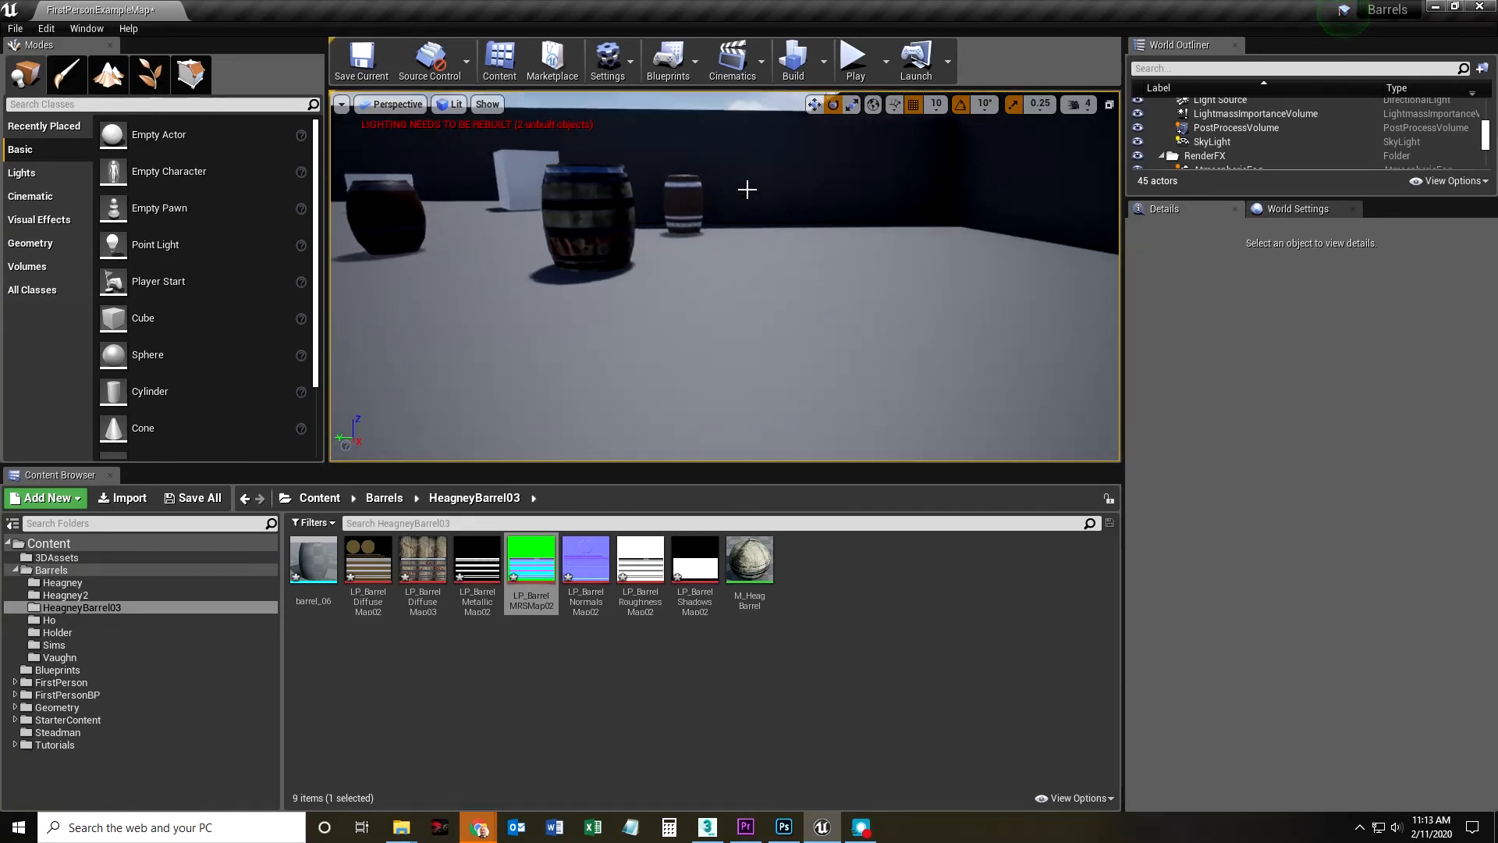
pyautogui.press('w')
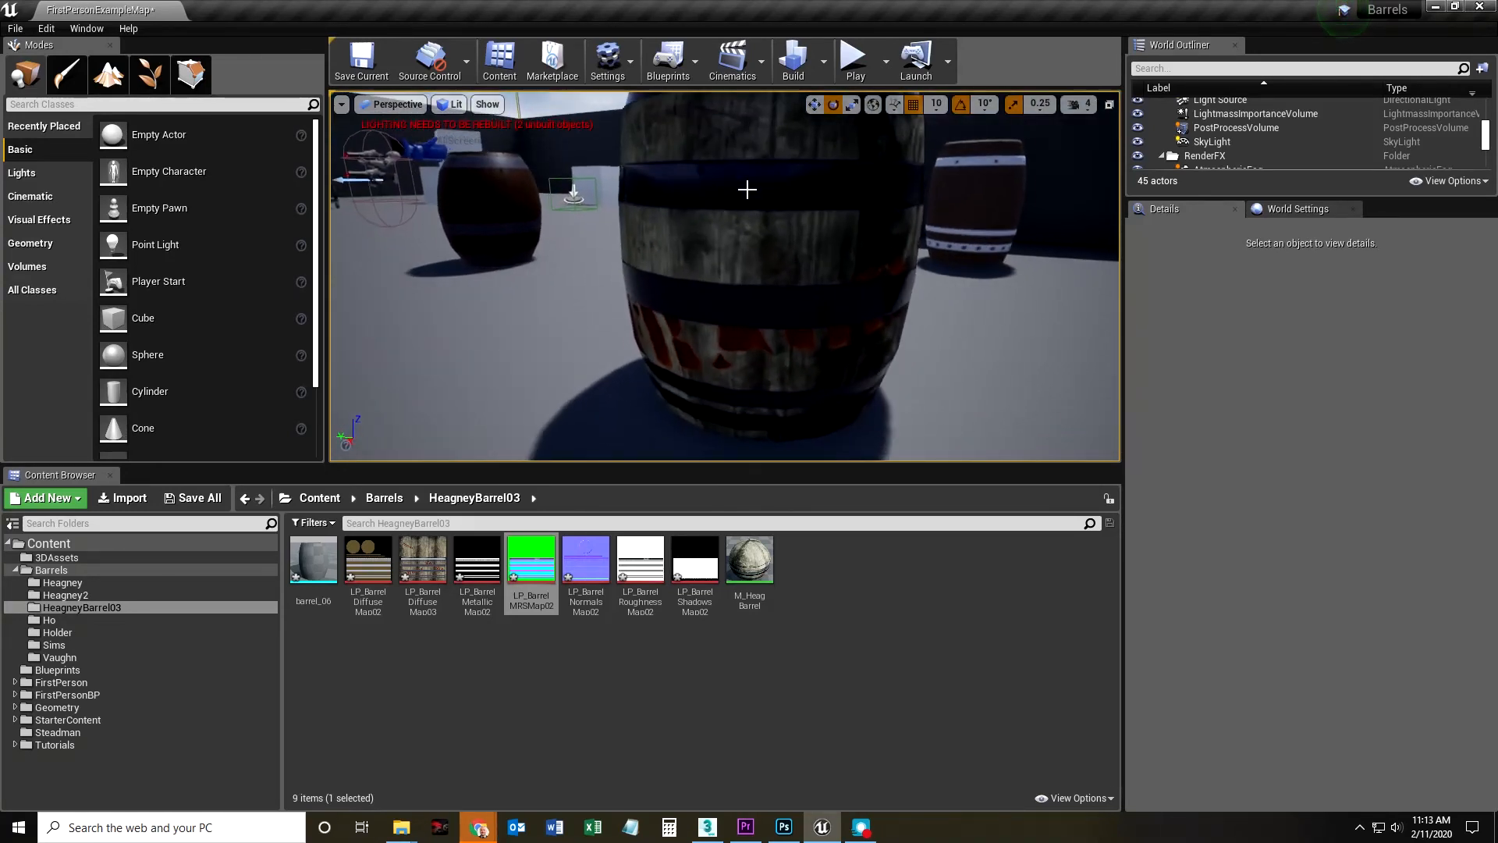
pyautogui.press('d')
pyautogui.moveTo(747, 190); pyautogui.dragTo(740, 182)
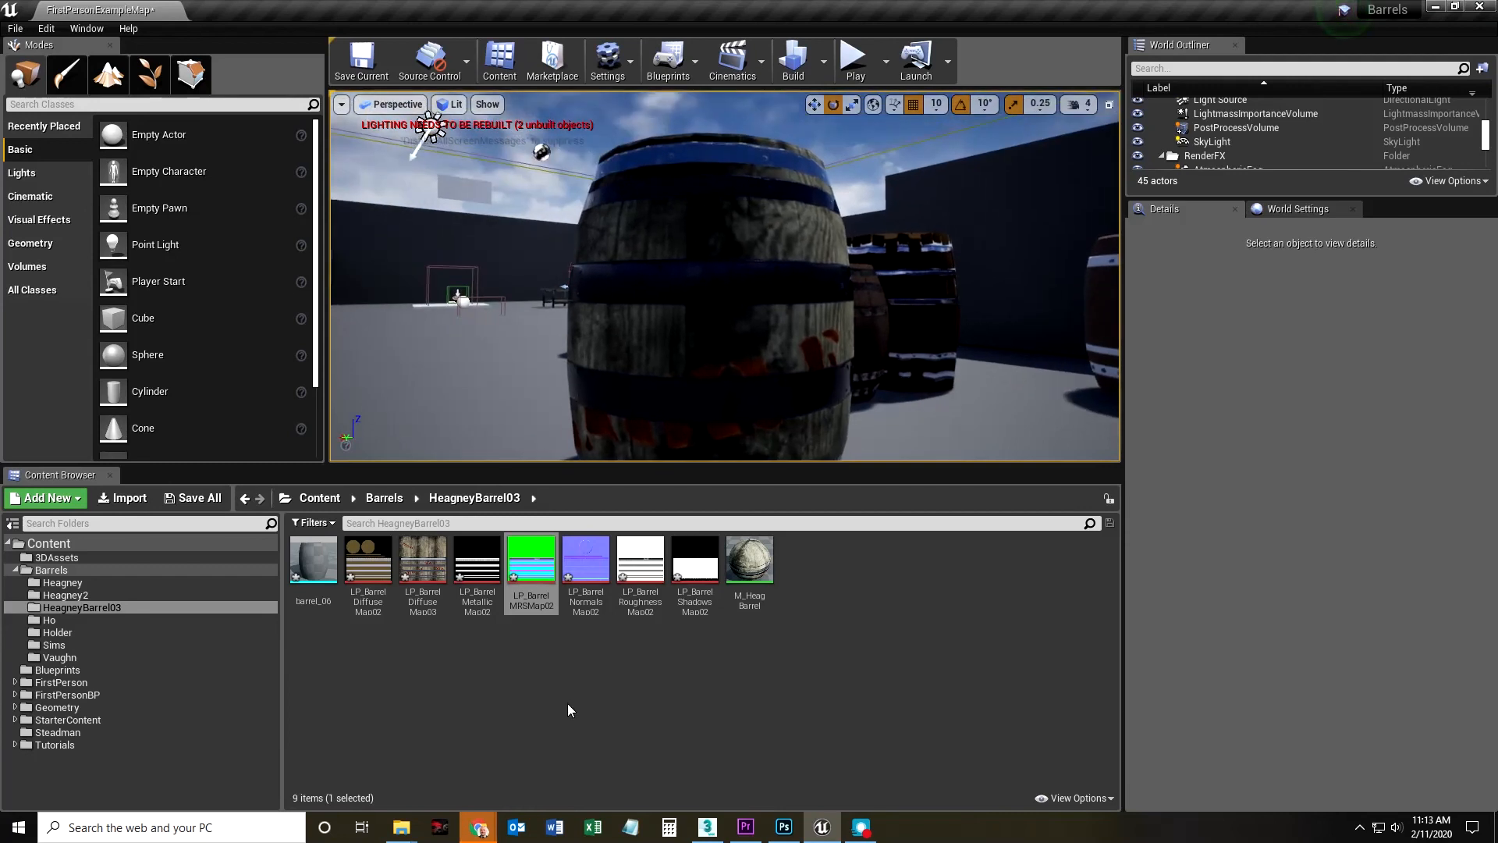
# Delete the LP_Barrel metallic, roughness and shadows map textures from the HeagneyBarrel03 folder.
pyautogui.click(480, 569)
pyautogui.press('Delete')
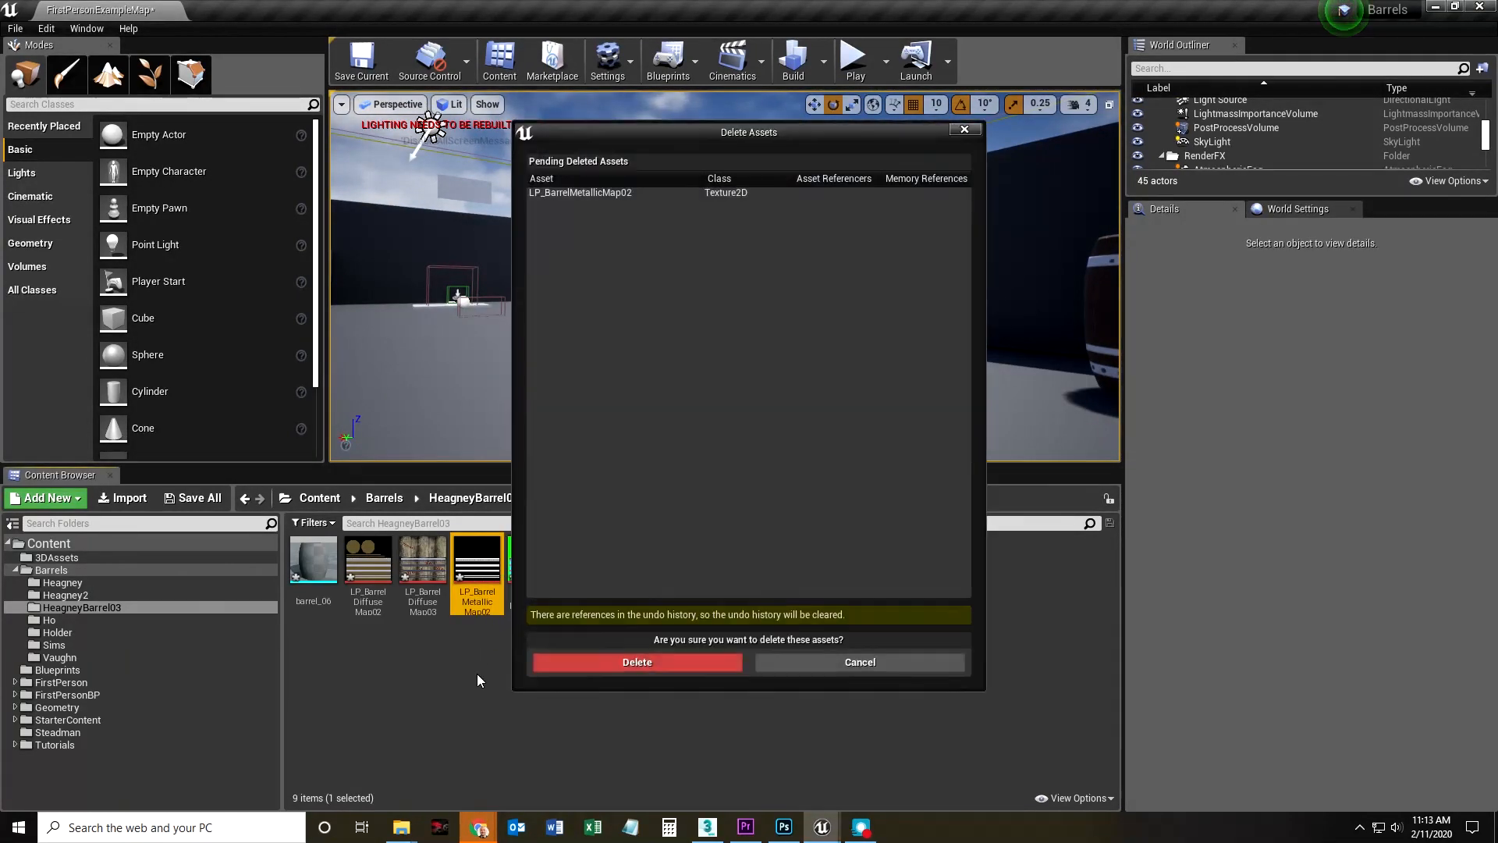
pyautogui.click(633, 658)
pyautogui.click(589, 562)
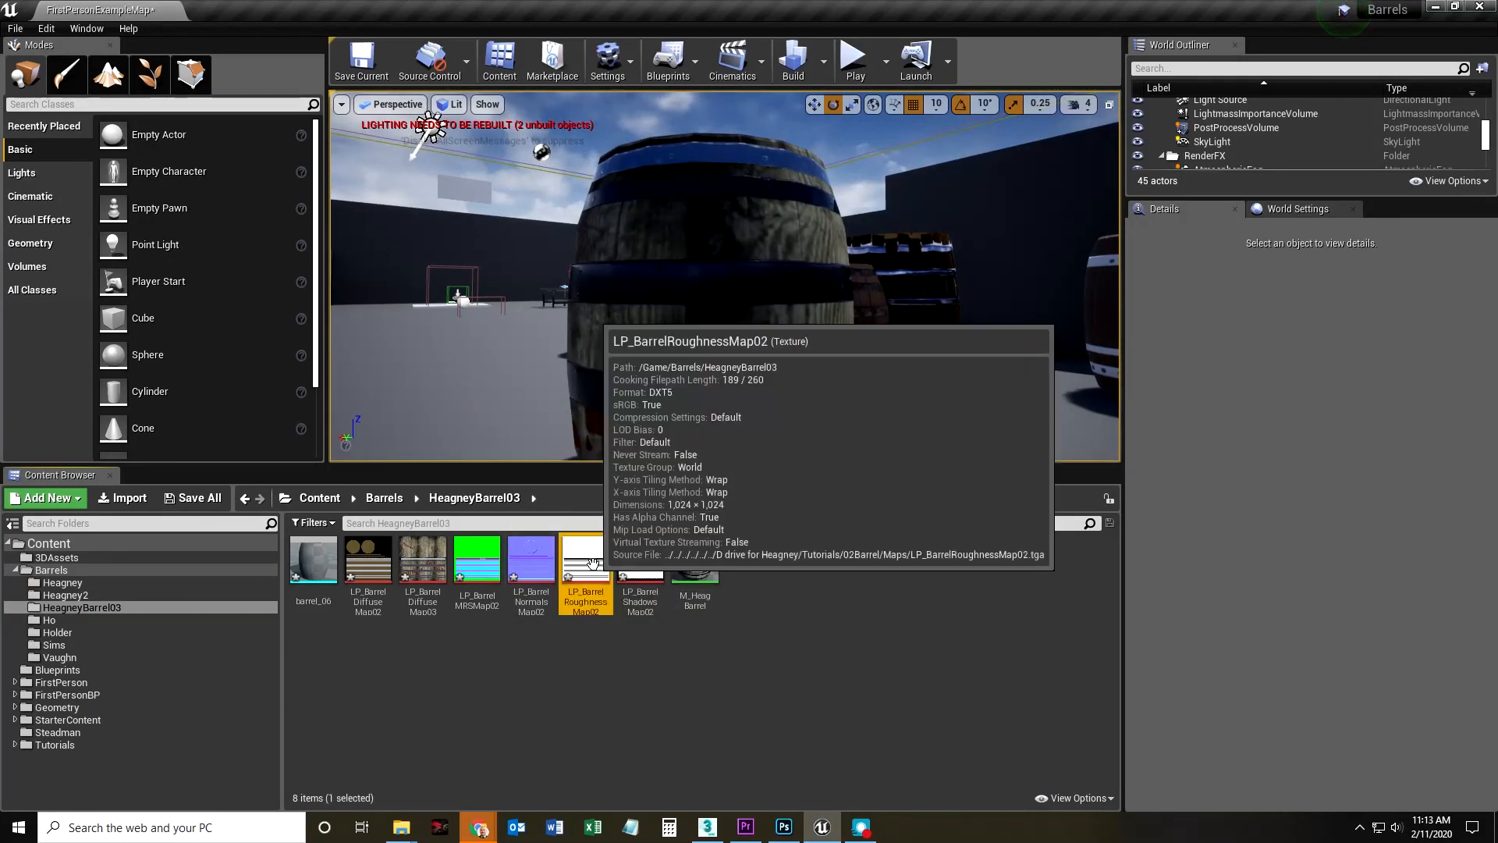
pyautogui.press('Delete')
pyautogui.click(629, 664)
pyautogui.click(589, 562)
pyautogui.press('Delete')
pyautogui.click(615, 662)
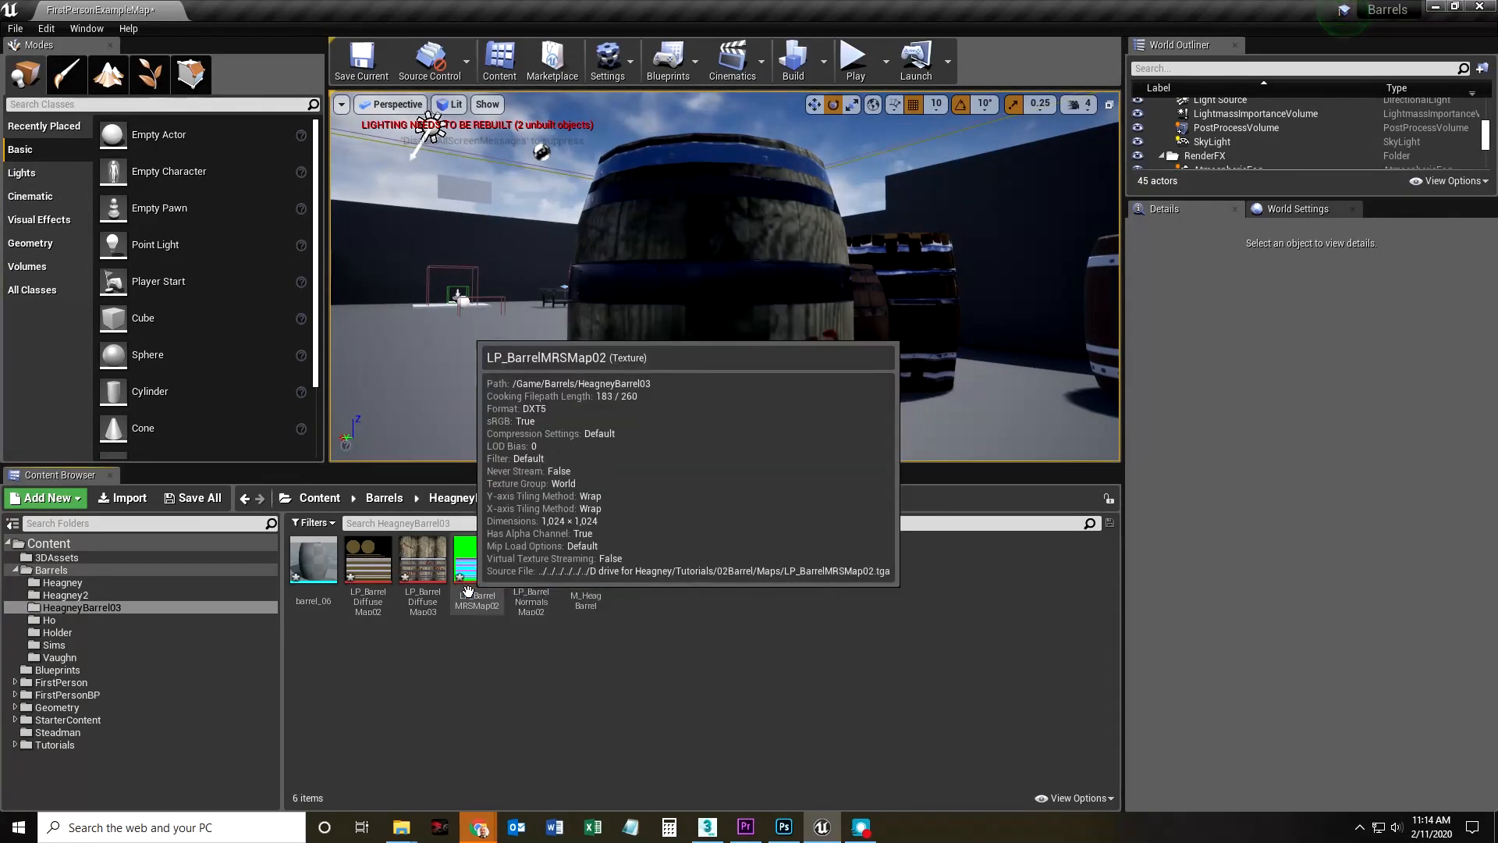
# Switch to Photoshop and back to Unreal Editor, and examine the barrel in the level from another side.
pyautogui.click(783, 825)
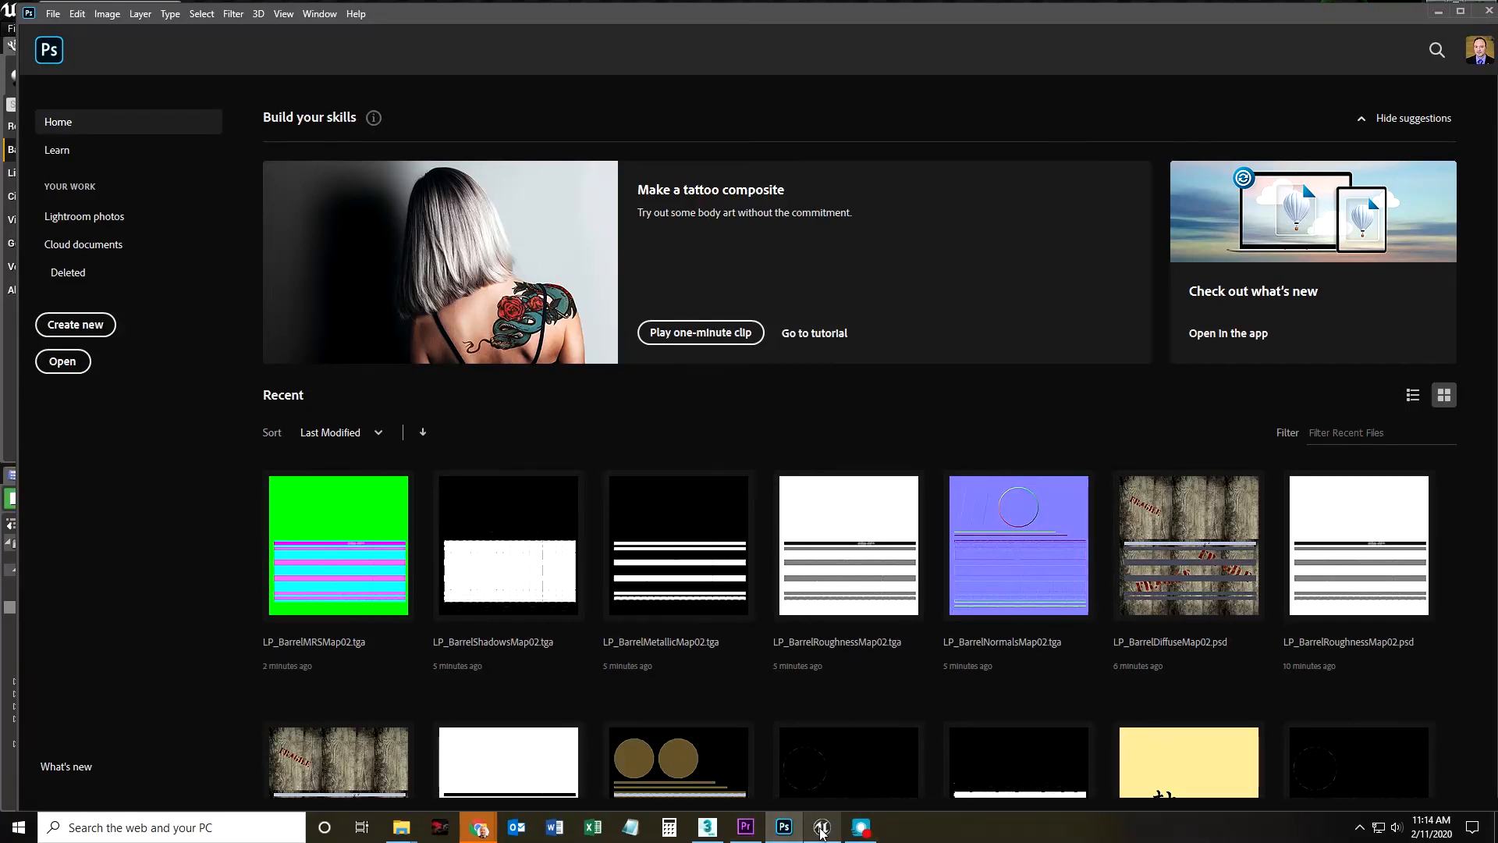
pyautogui.moveTo(822, 833)
pyautogui.click(812, 794)
pyautogui.scroll(-6, 756, 342)
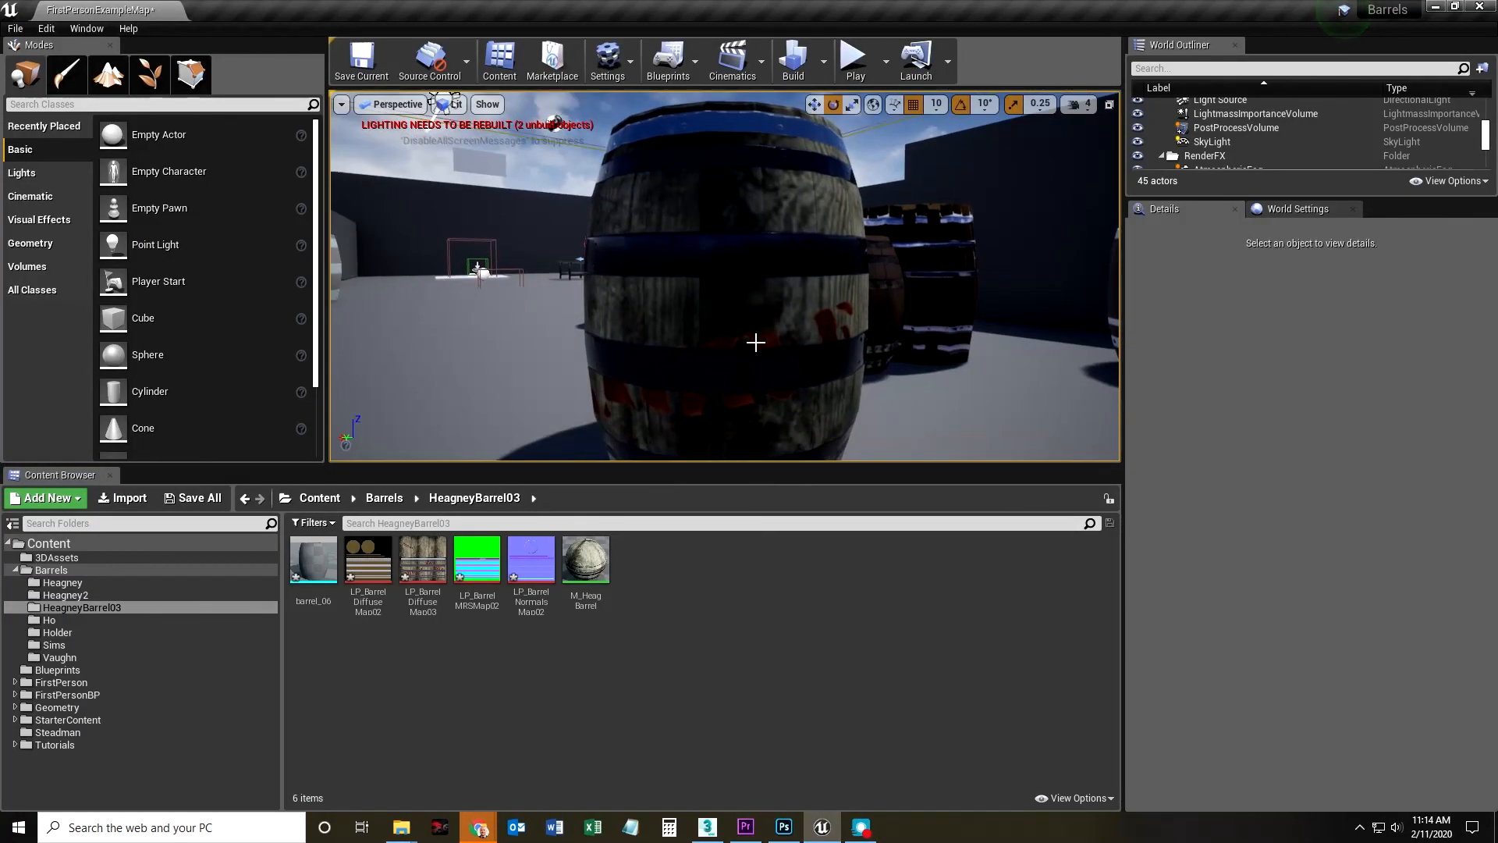
pyautogui.moveTo(755, 342); pyautogui.dragTo(753, 340)
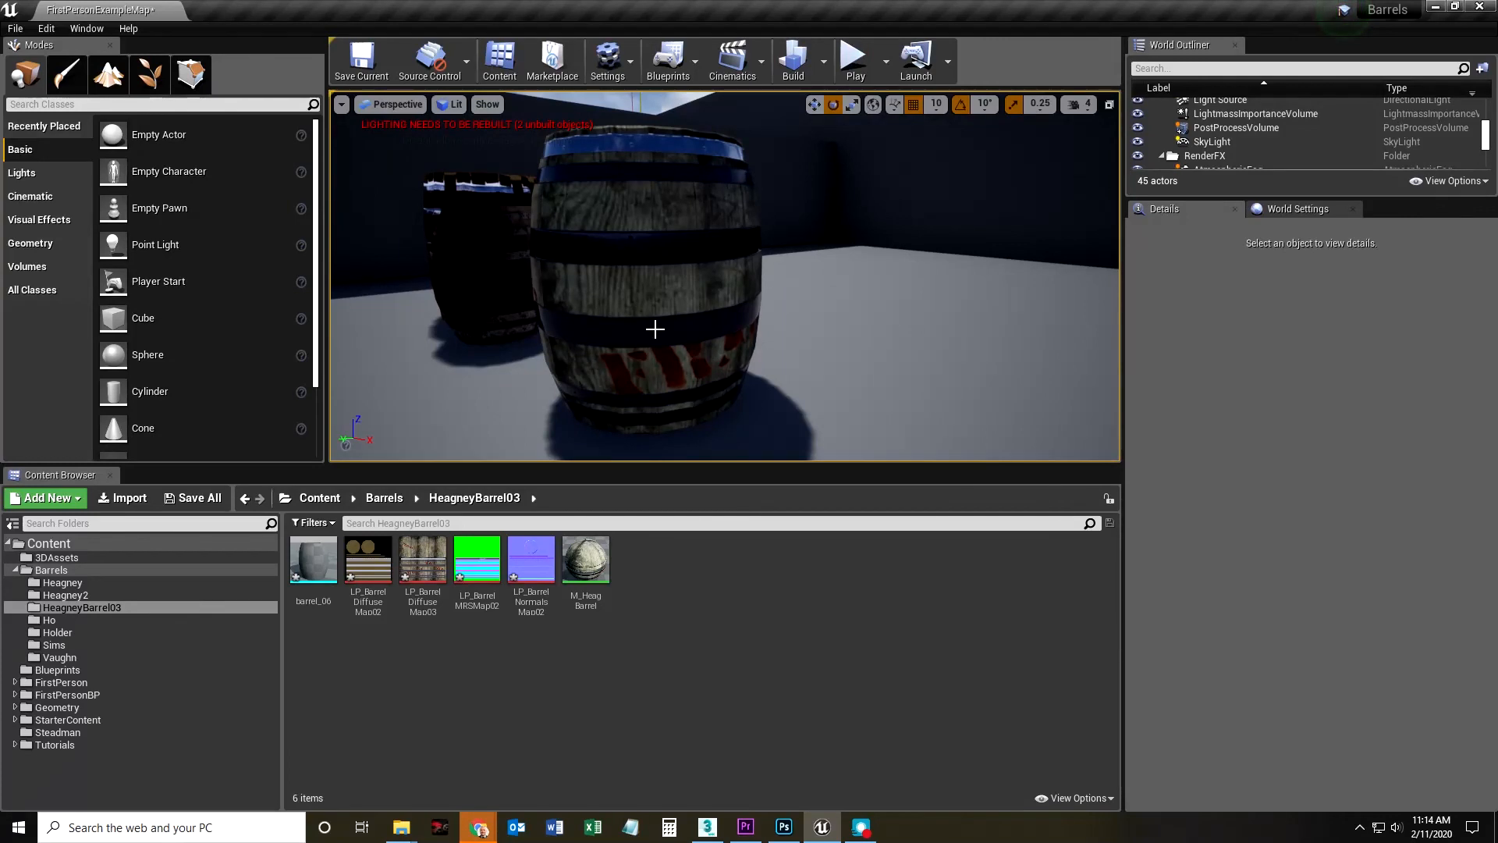
pyautogui.moveTo(486, 562)
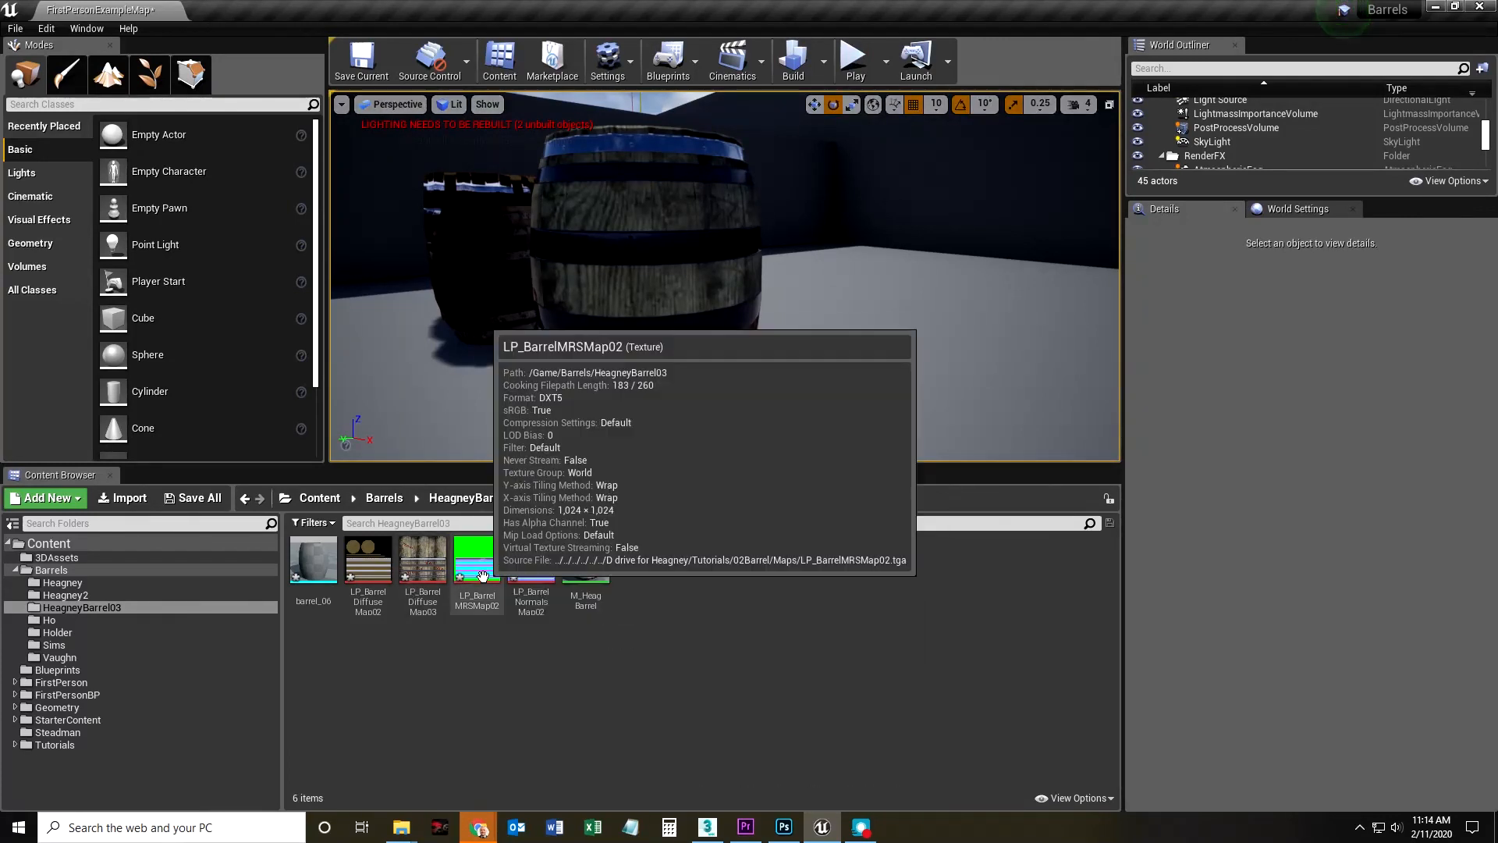